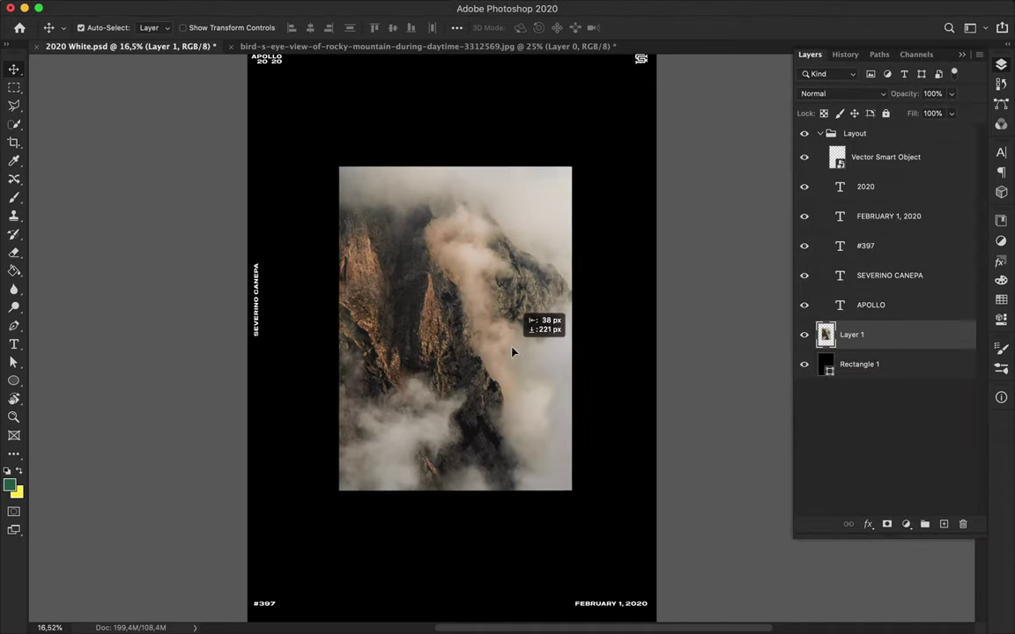
- Select the black background rectangle and trace a jagged mountain-ridge shape across the lower poster with the Pen tool
scroll(414, 231, up, 1)
scroll(414, 231, up, 1)
click(872, 364)
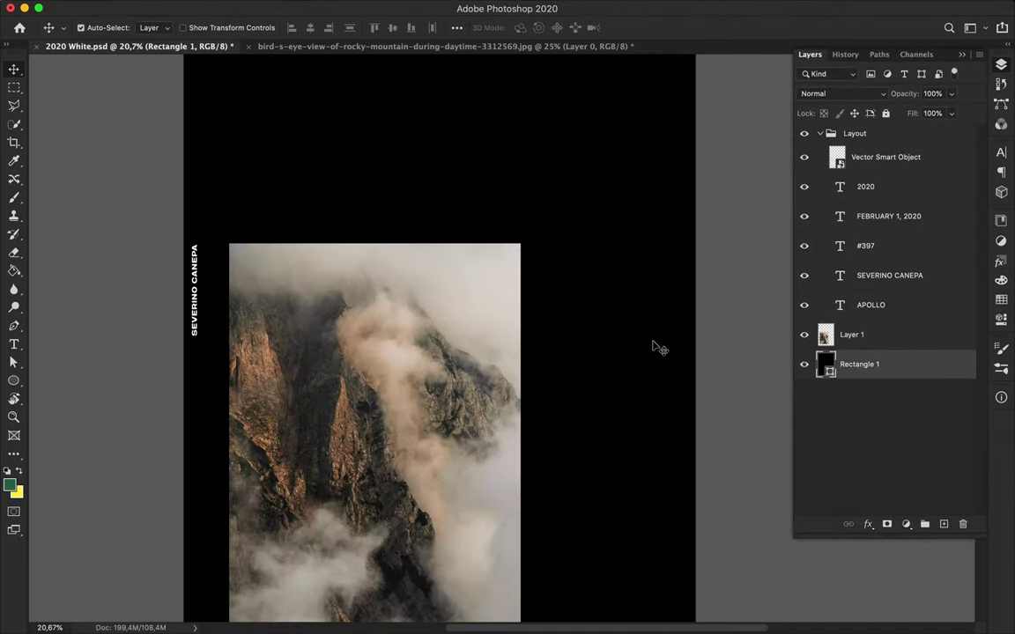
key(p)
click(385, 244)
drag(369, 176, 362, 162)
scroll(382, 225, up, 3)
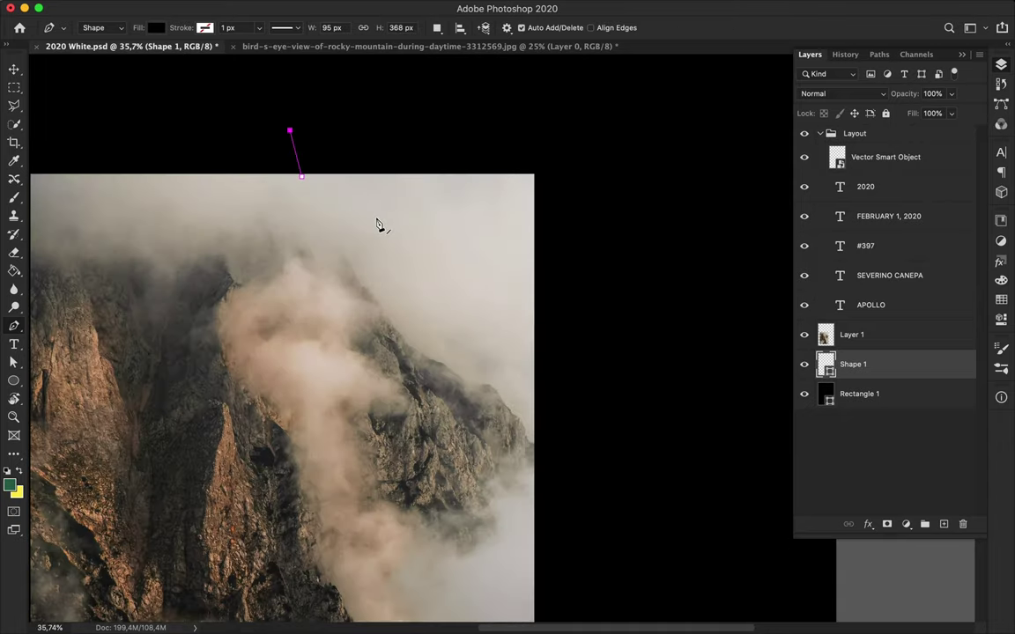
scroll(376, 224, down, 1)
scroll(335, 142, down, 1)
scroll(350, 121, down, 2)
scroll(347, 132, down, 2)
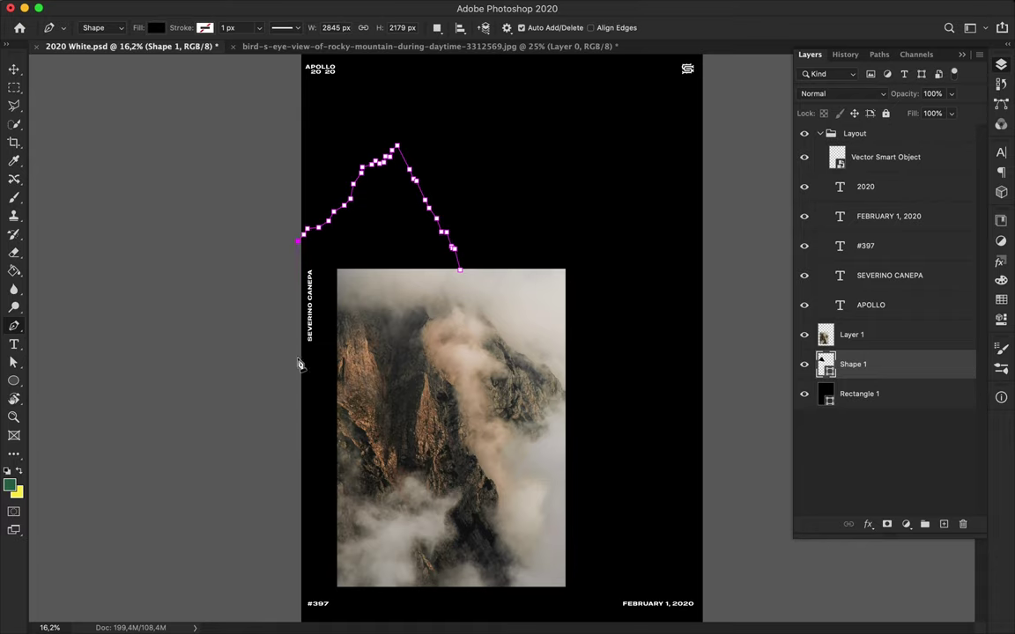
scroll(303, 616, down, 1)
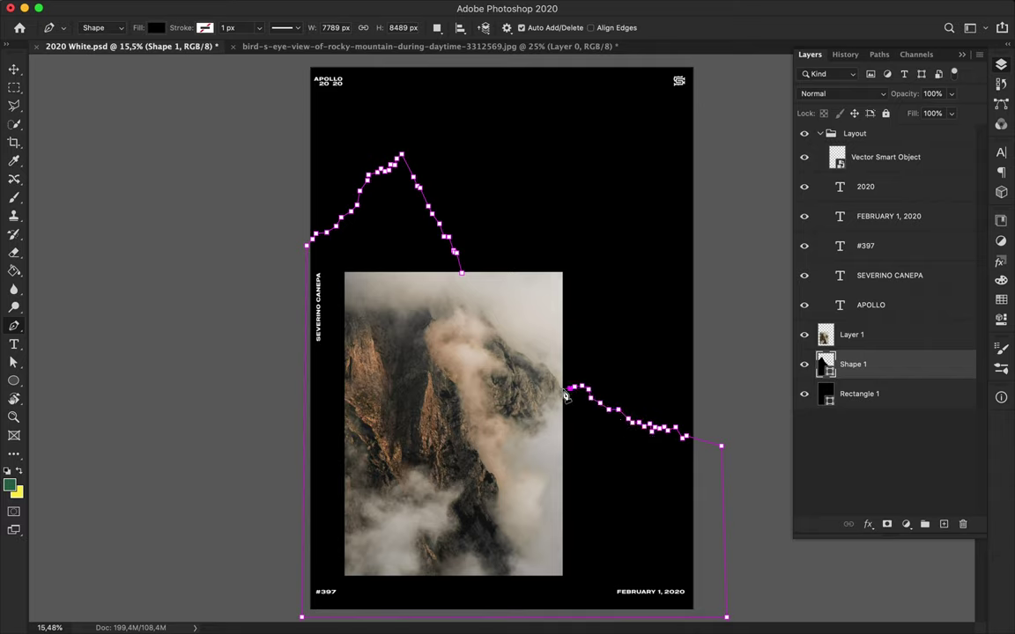
- Set the mountain shape's fill to a gradient with a bright green left stop
key(a)
click(209, 27)
click(177, 55)
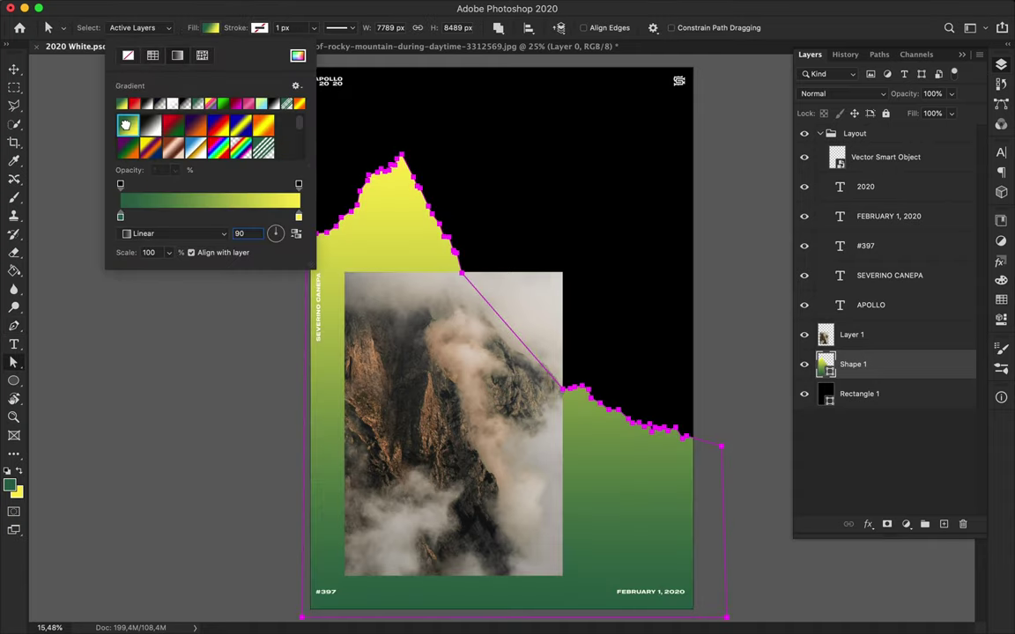
double_click(119, 216)
click(574, 176)
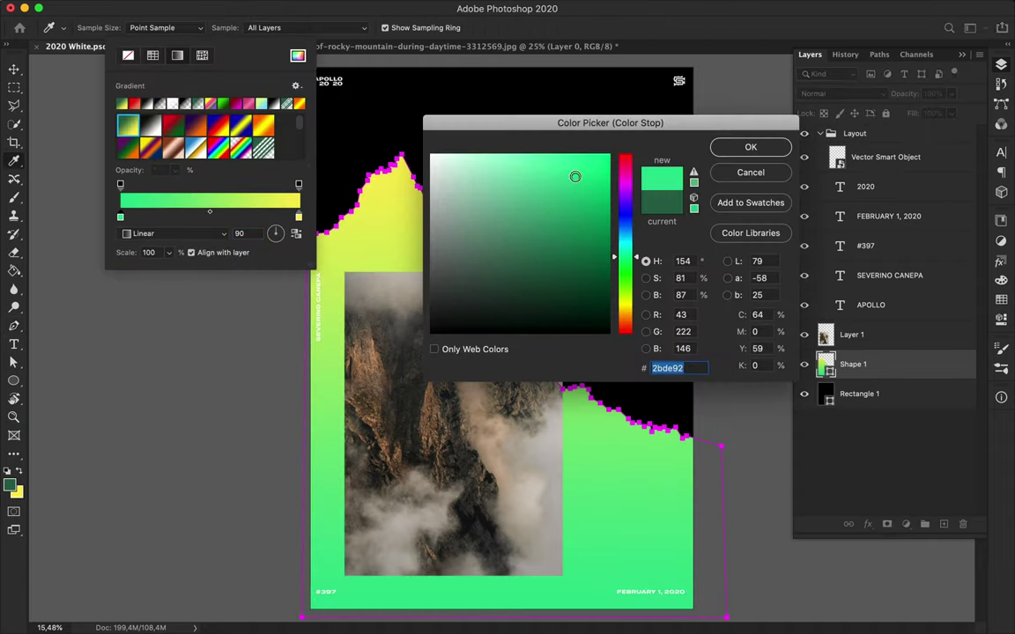
key(Return)
click(210, 206)
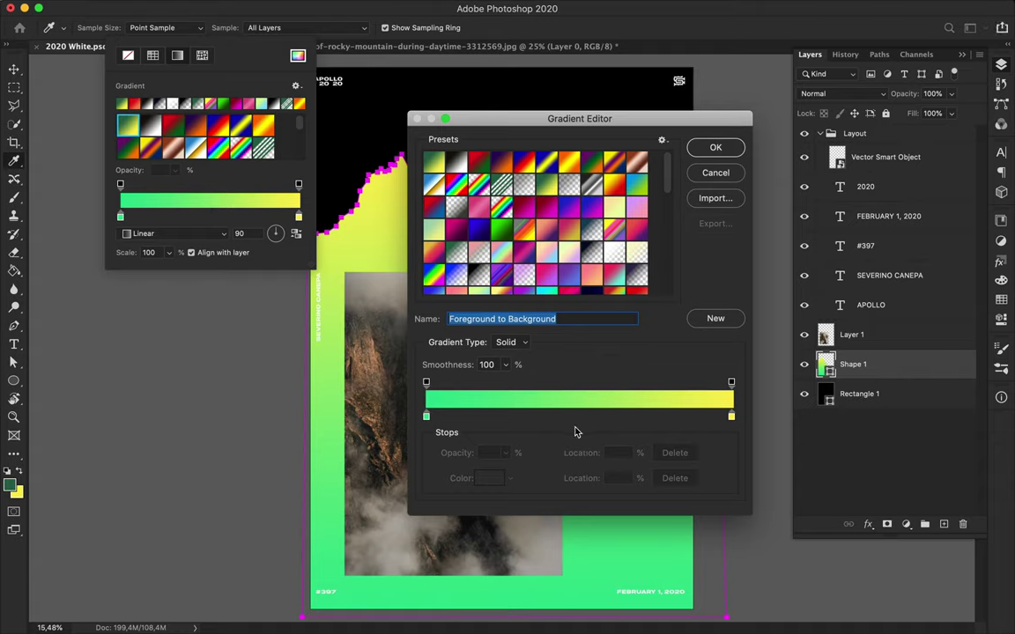
- Add a cyan stop in the middle of the gradient
click(574, 416)
double_click(574, 416)
mouse_move(625, 264)
mouse_down()
mouse_move(624, 311)
mouse_move(636, 245)
mouse_up()
click(597, 172)
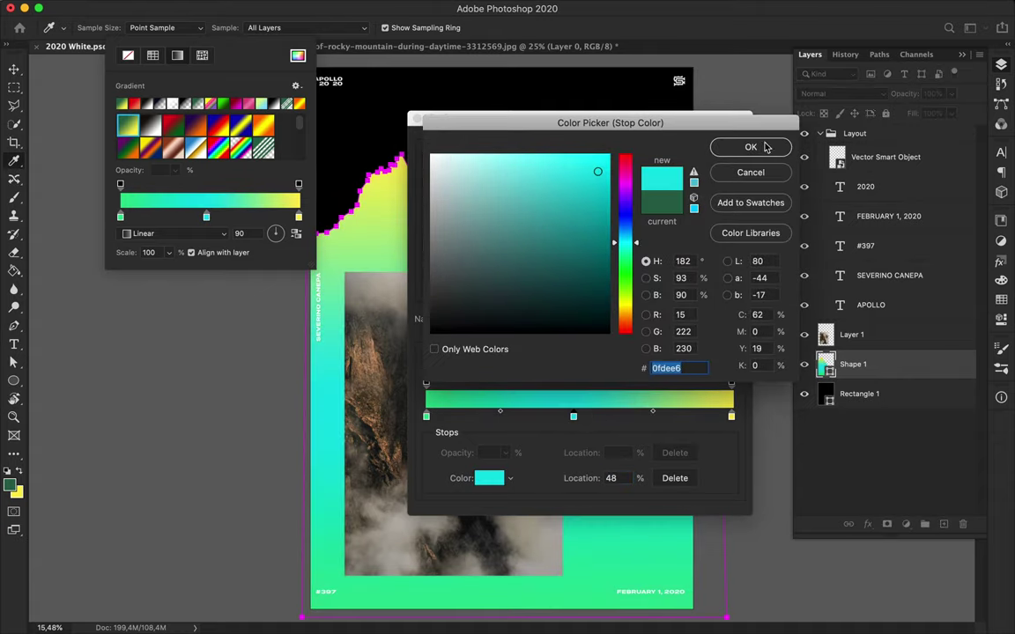
click(720, 150)
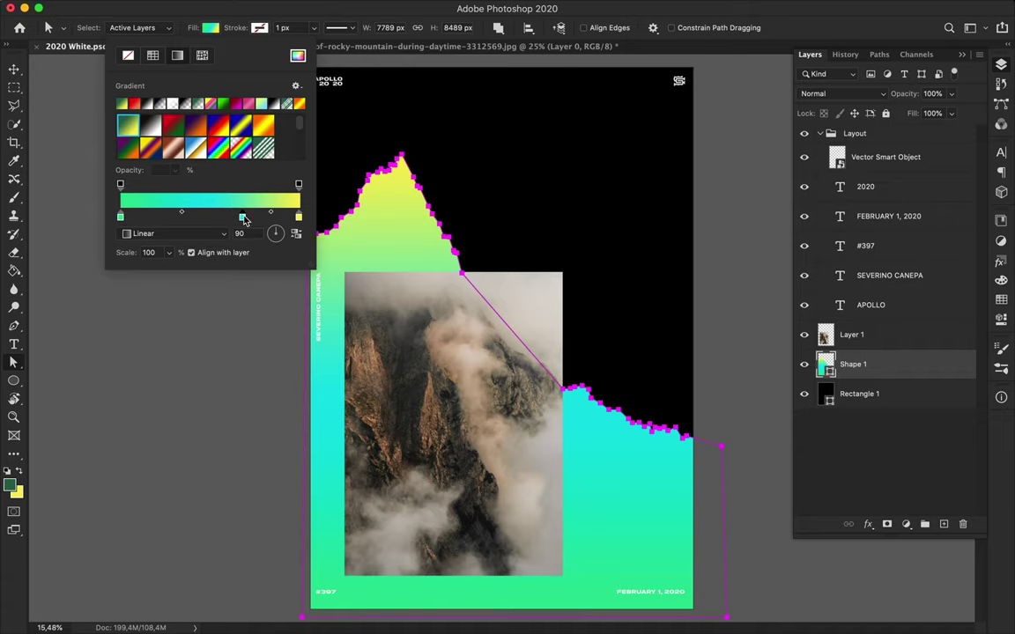
- Add a purple stop at about 31%, close the fill options, and select the mountain photo layer
click(177, 216)
double_click(177, 217)
click(717, 147)
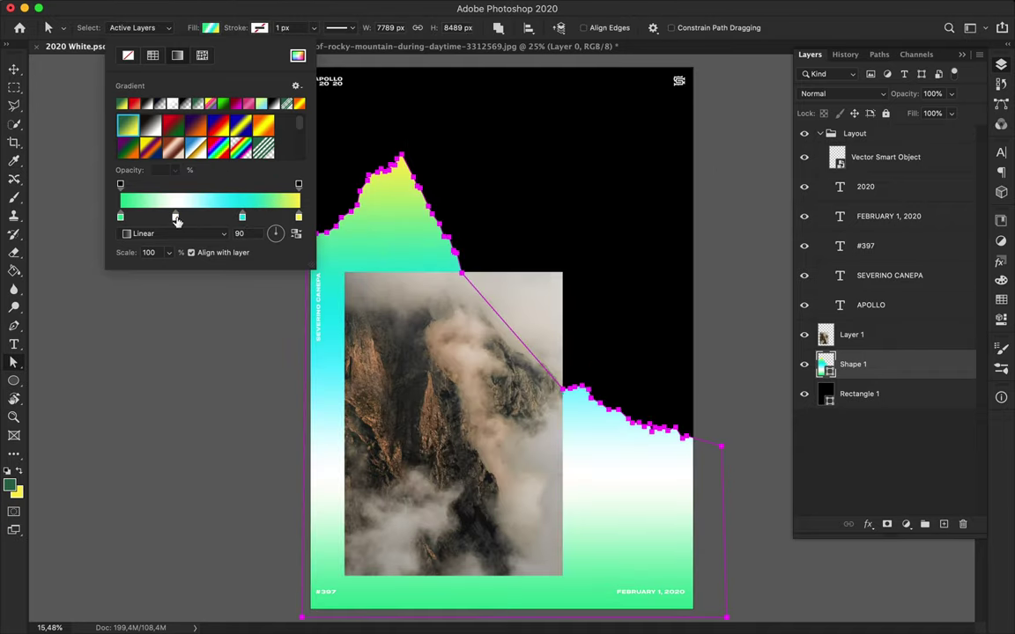
double_click(177, 216)
drag(627, 215, 627, 199)
click(582, 163)
click(718, 147)
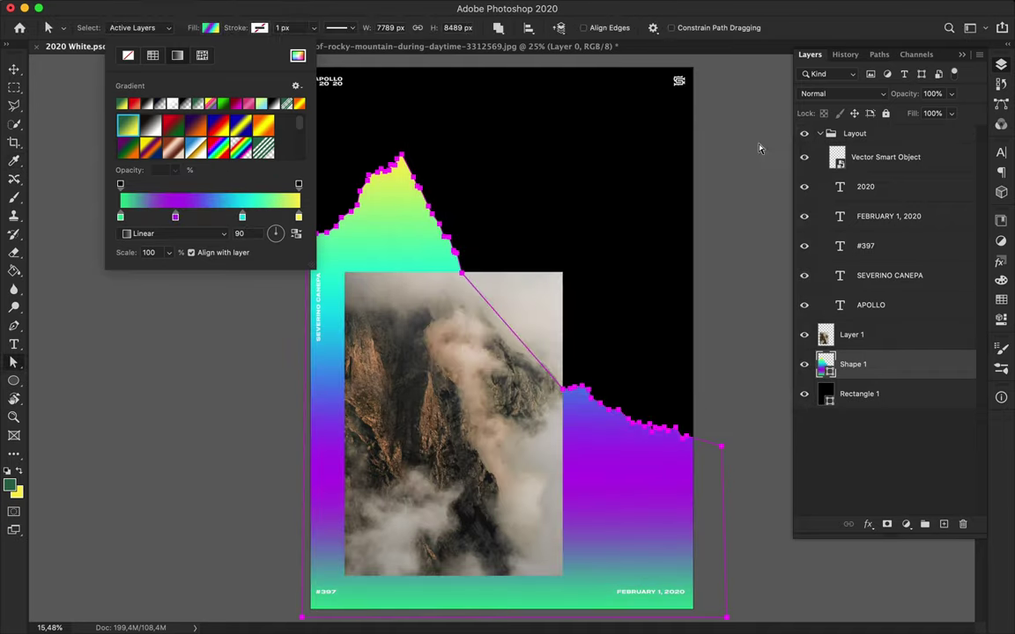
key(Escape)
key(v)
click(424, 397)
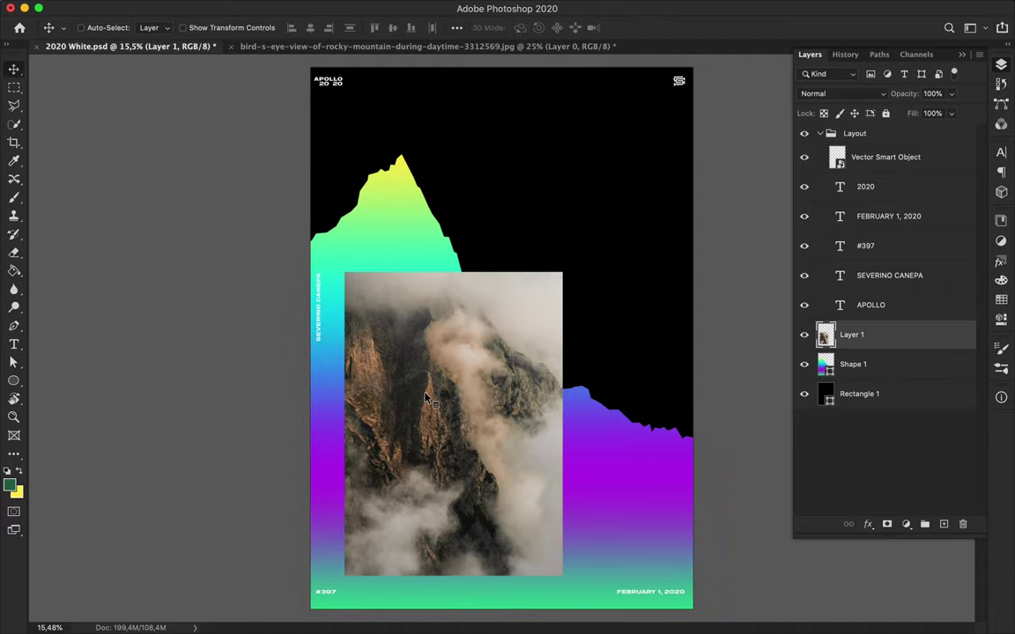
- Preview the poster's mountain photo with its red channel hidden, then restore all channels
ctrl+click(614, 436)
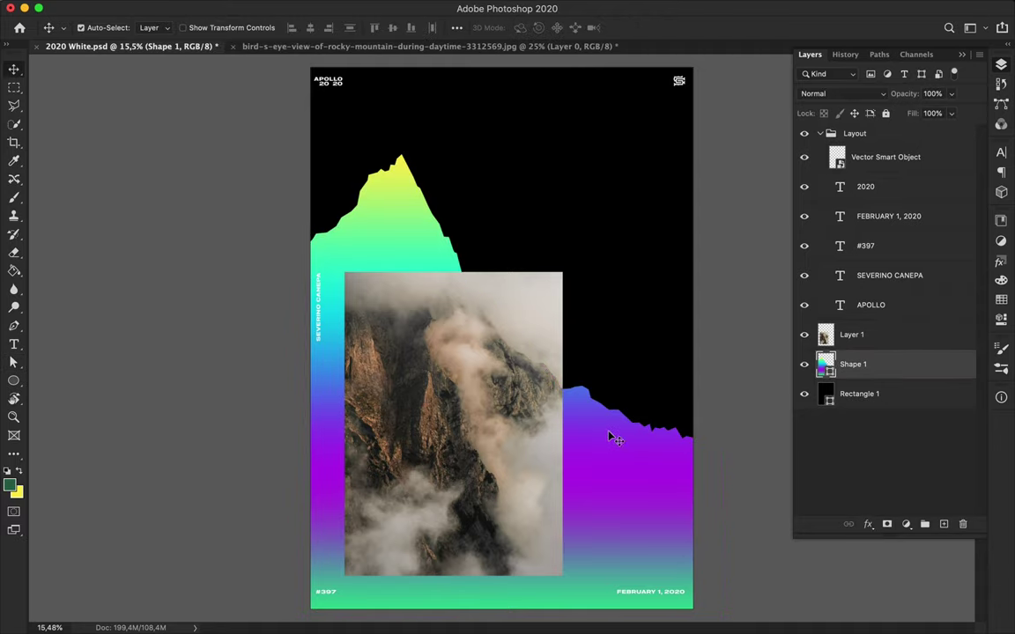
scroll(591, 343, up, 3)
scroll(597, 338, down, 3)
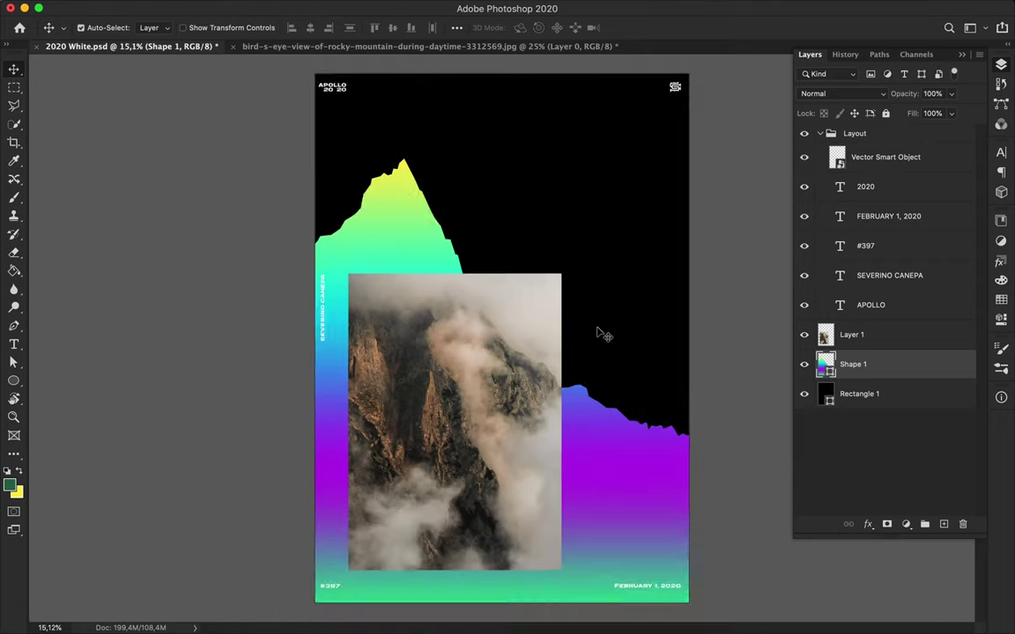
click(533, 351)
click(916, 54)
click(800, 100)
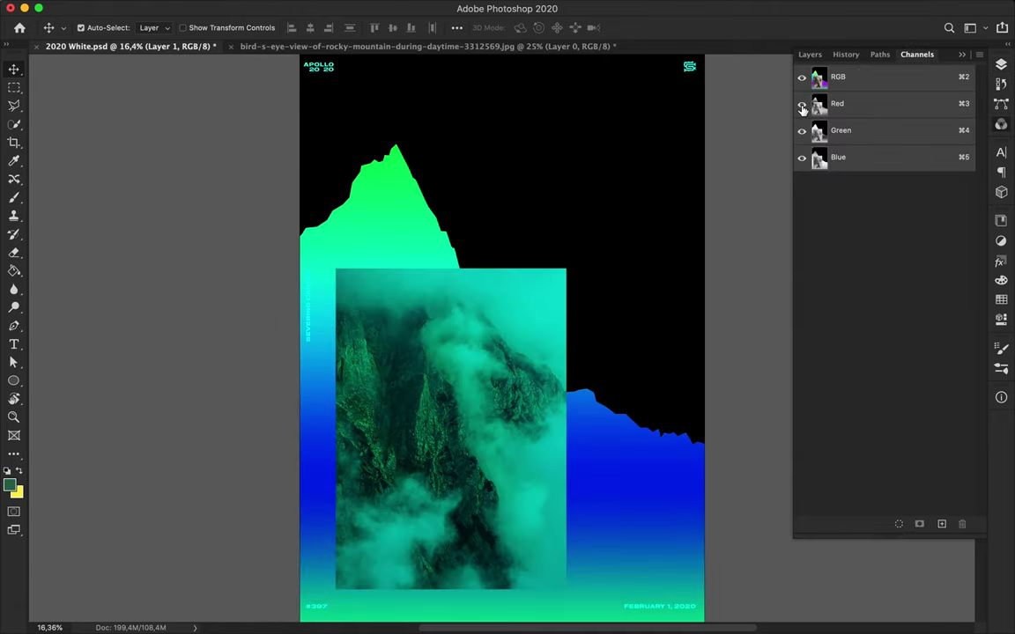
click(800, 77)
click(810, 55)
- In the mountain photo document, hide the red channel and drag the cyan-tinted photo into the poster
key(ctrl+Tab)
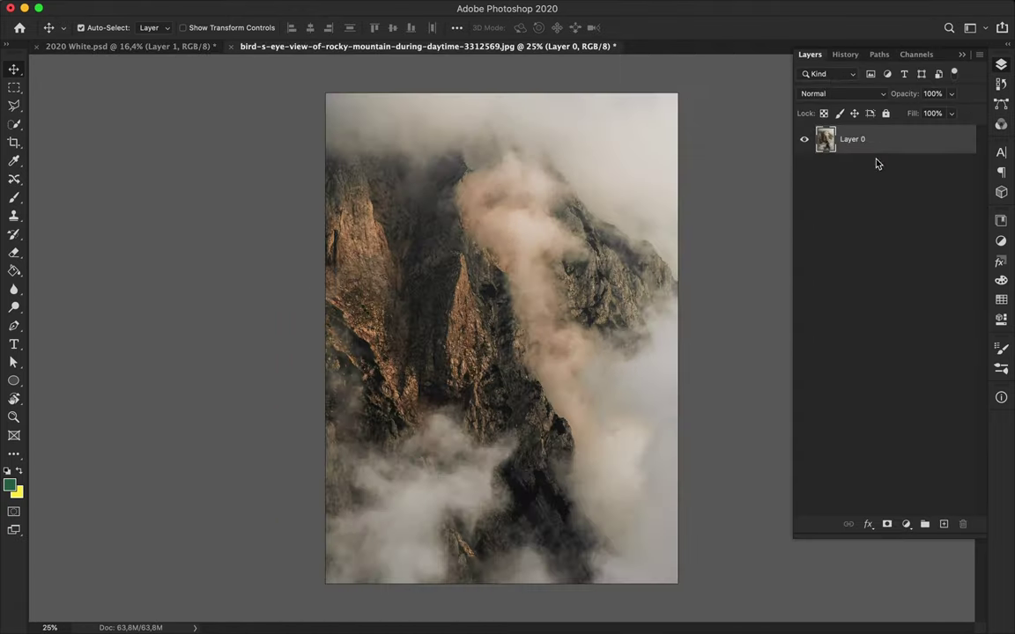
click(911, 55)
click(800, 102)
click(800, 129)
click(800, 76)
click(800, 102)
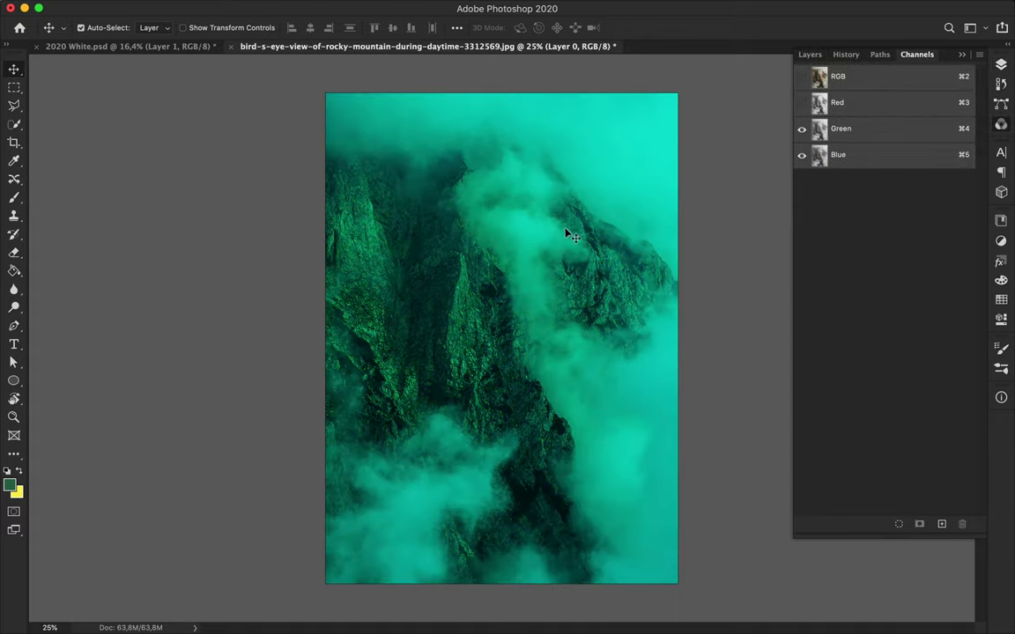
drag(571, 294, 415, 85)
- Delete the photo's Red channel and offset the Magenta channel up and left
key(ctrl+Tab)
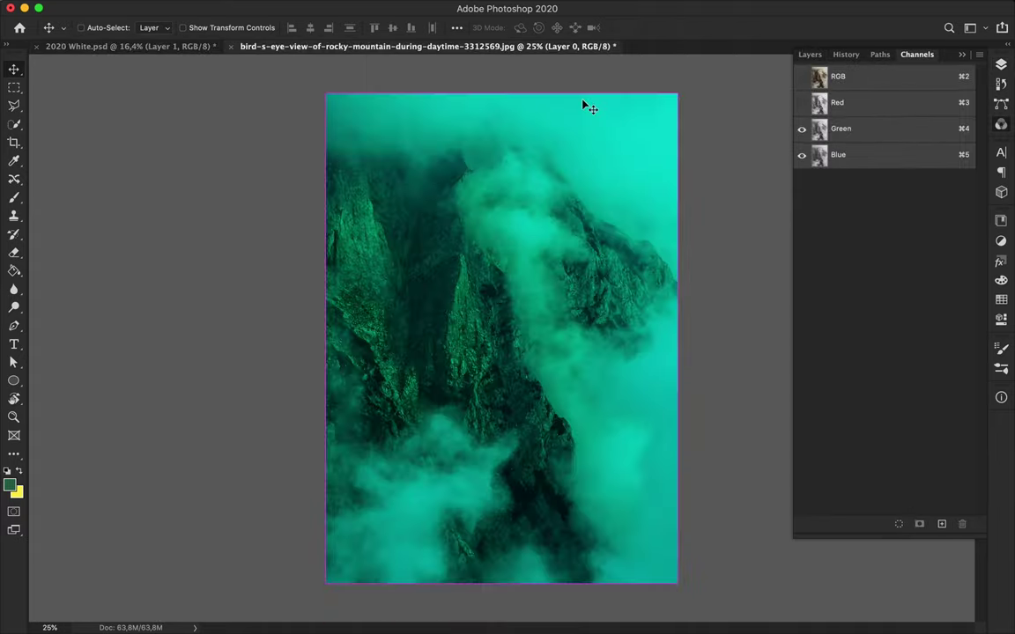
click(870, 99)
click(869, 100)
click(962, 524)
click(614, 219)
mouse_move(524, 274)
mouse_down()
mouse_move(457, 216)
mouse_move(455, 335)
mouse_up()
- Switch between the poster and photo documents, undoing the channel offset
click(818, 83)
click(809, 54)
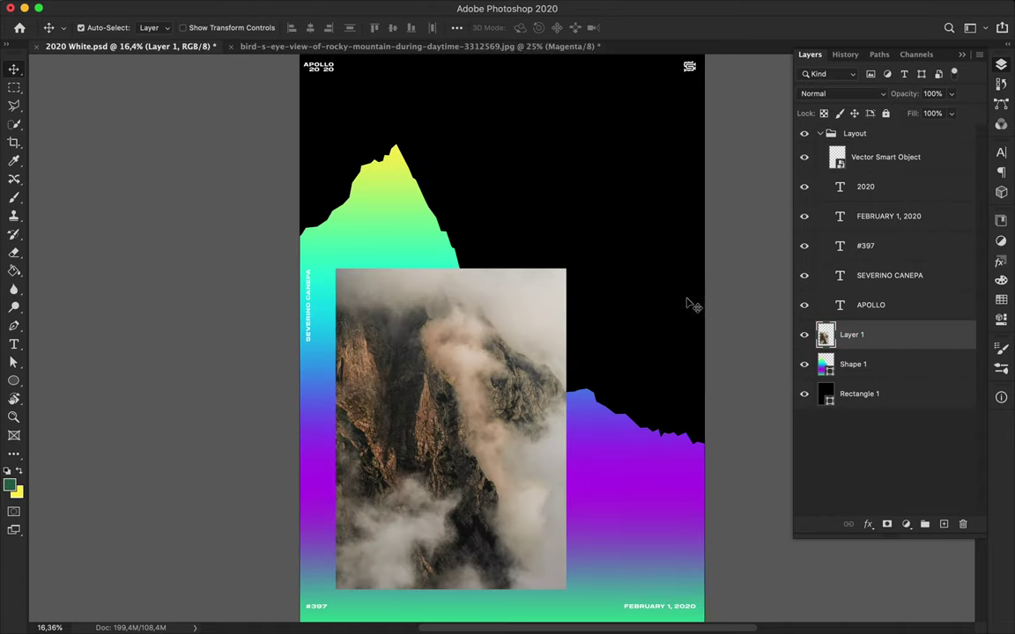
key(ctrl+Tab)
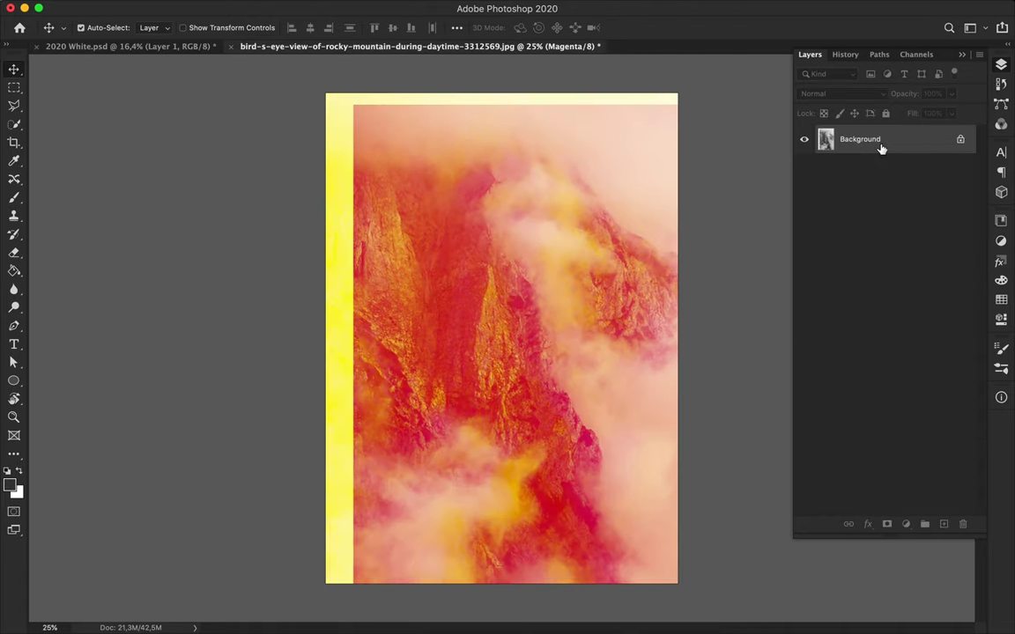
key(ctrl+z)
key(ctrl+z)
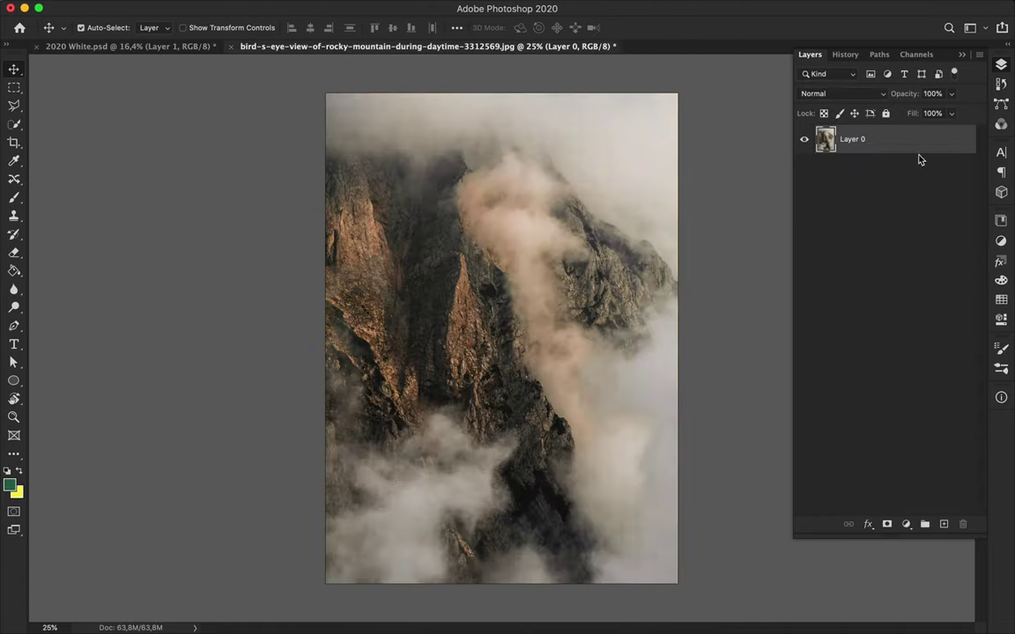
key(ctrl+j)
- Delete the Red channel again, offset Magenta right and down, and bring two shifted copies into the poster
click(916, 54)
click(884, 102)
click(963, 524)
mouse_move(464, 253)
mouse_down()
mouse_move(527, 274)
mouse_move(515, 276)
mouse_up()
click(809, 54)
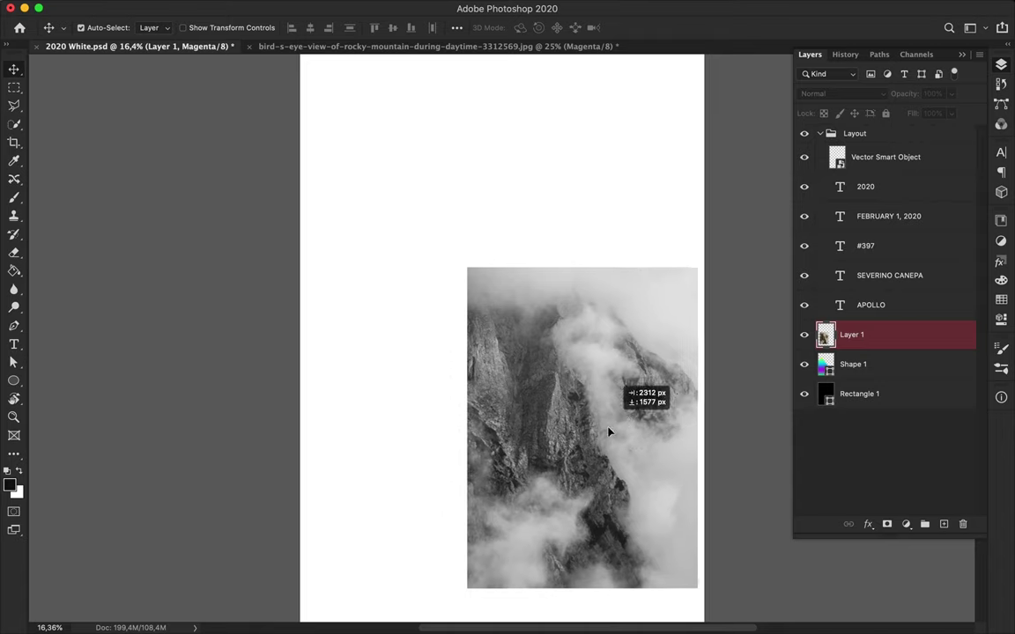
drag(515, 276, 544, 294)
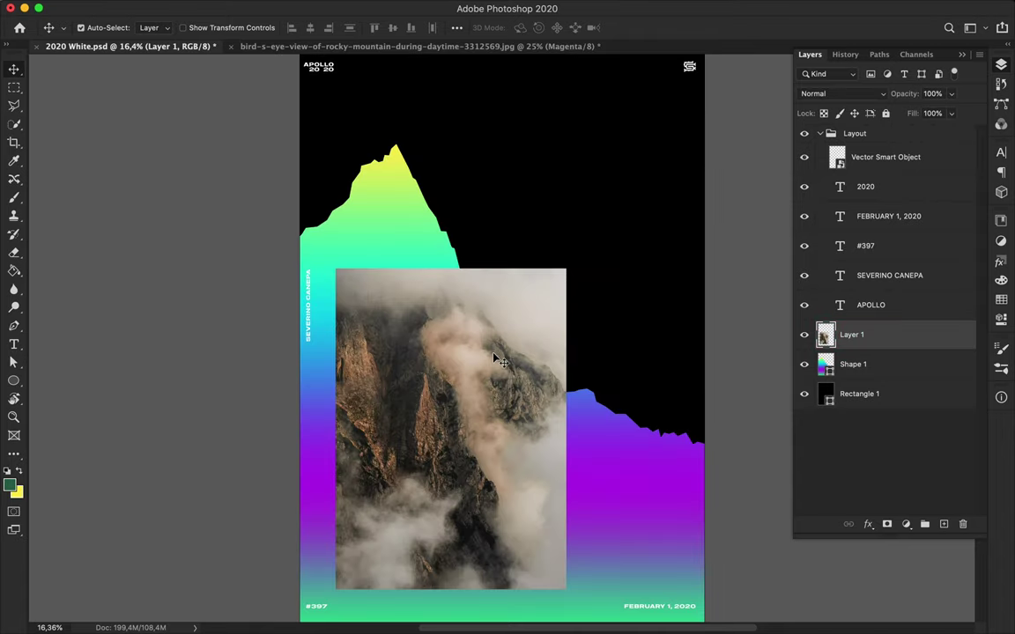
drag(493, 355, 547, 298)
- Add a Hue/Saturation adjustment layer shifting the hue toward green
click(216, 7)
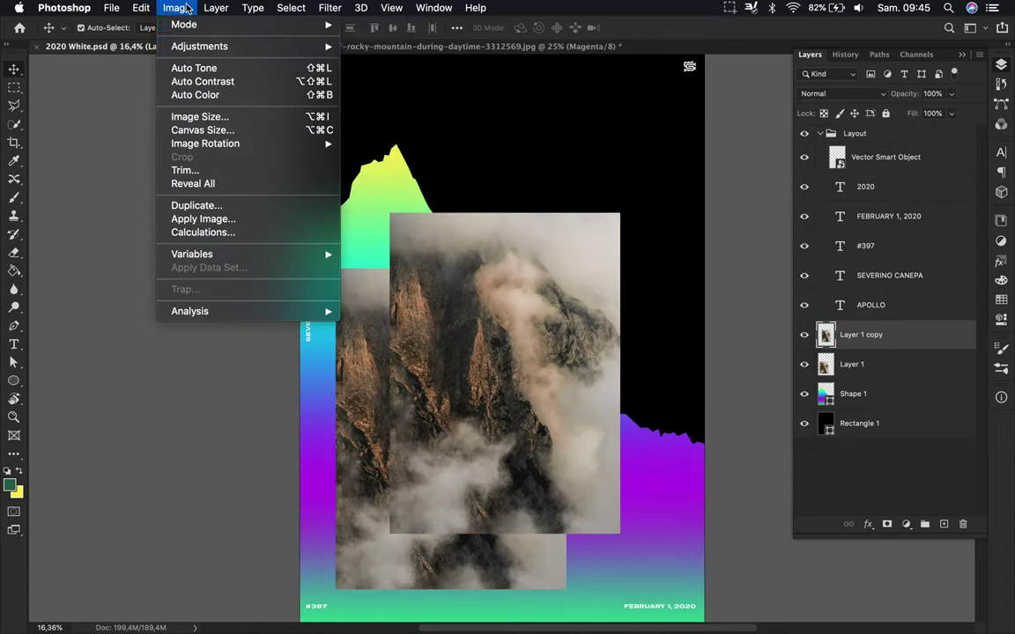
click(906, 524)
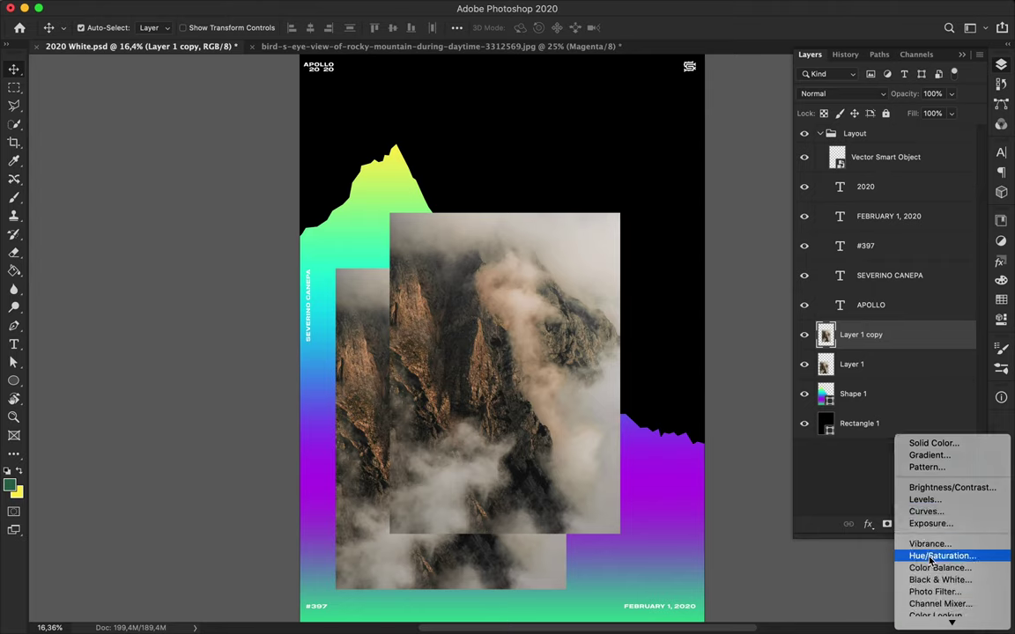
click(932, 556)
drag(897, 306, 933, 305)
mouse_move(897, 338)
mouse_down()
mouse_move(963, 333)
mouse_move(901, 337)
mouse_up()
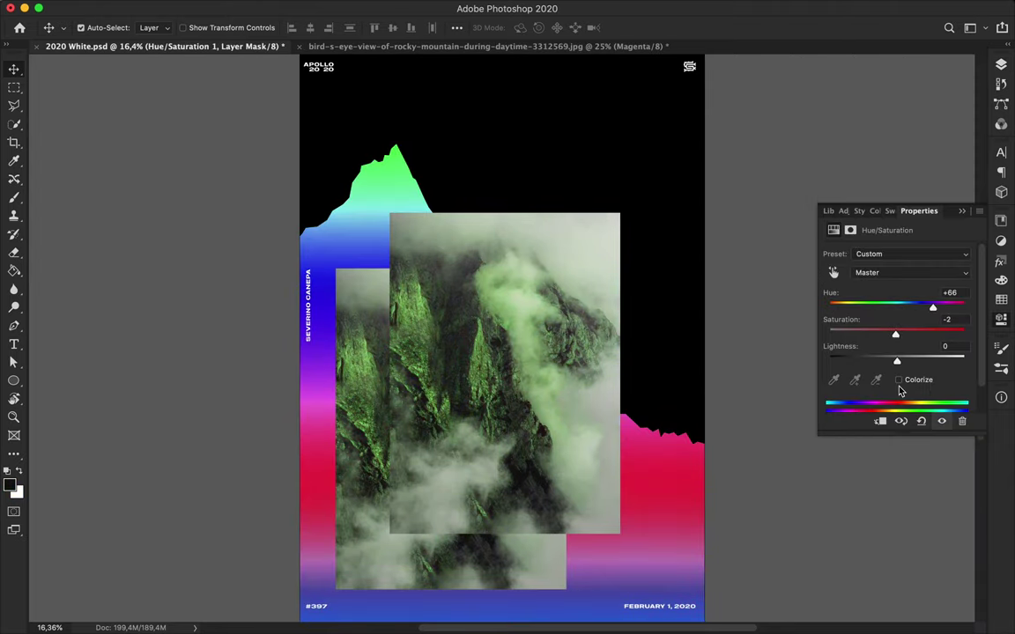
- Toggle Colorize, shift the hue so the rocks turn pink, then delete the adjustment
click(899, 381)
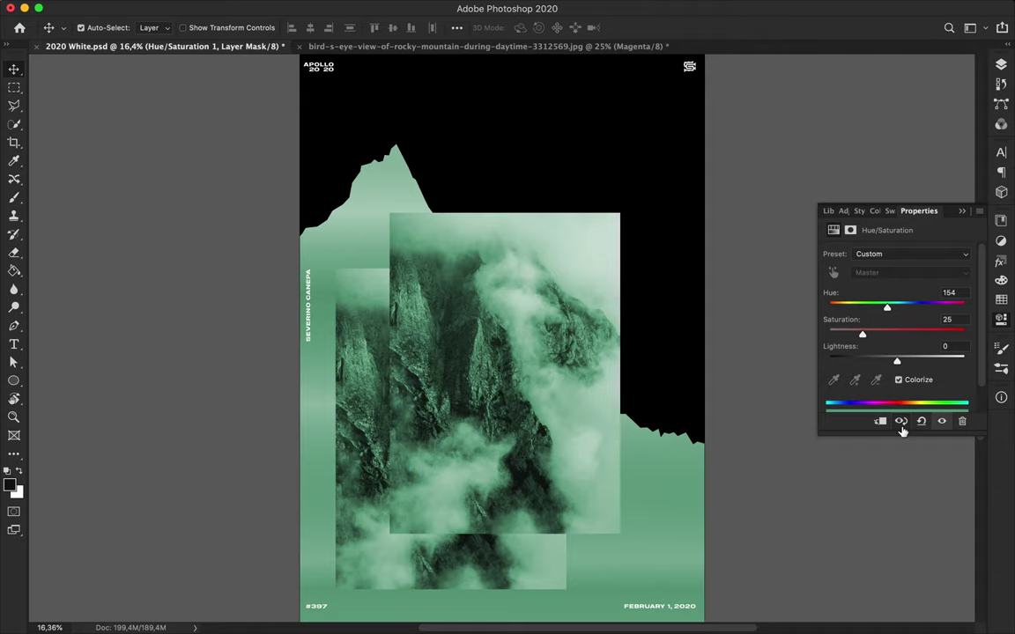
click(898, 380)
drag(897, 306, 857, 306)
click(938, 212)
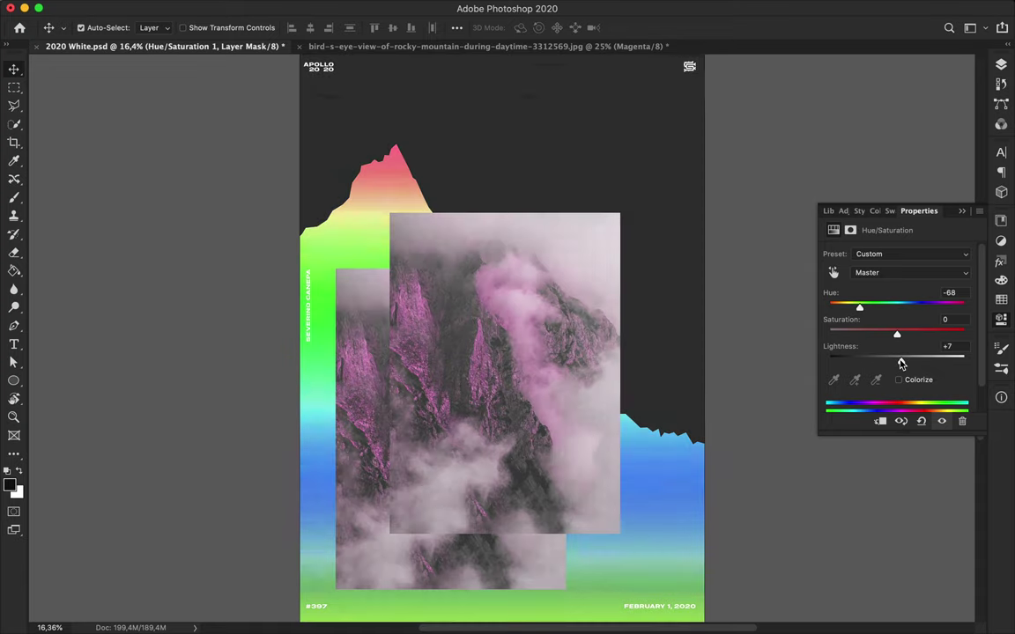
click(960, 424)
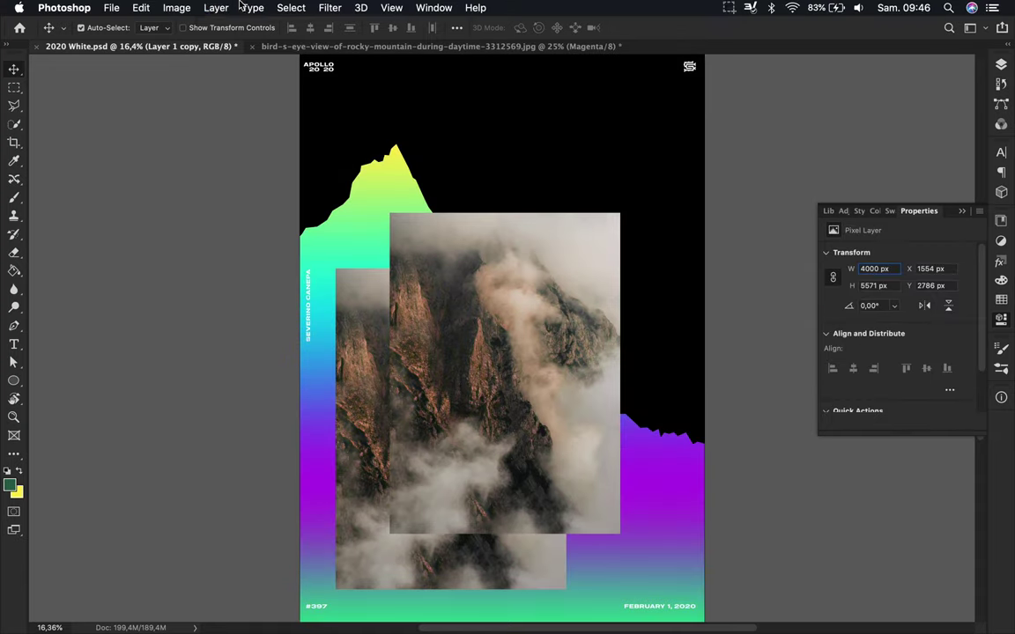
- Apply Selective Color to the copy, removing cyan and magenta from the Reds and Yellows
click(221, 7)
click(388, 262)
drag(803, 146, 724, 145)
drag(803, 179, 724, 179)
click(824, 106)
click(766, 122)
drag(803, 144, 724, 144)
drag(802, 179, 714, 179)
- Set Greens to cyan -100, magenta +100, yellow -100, black -100; Cyans to yellow and black -100
click(824, 106)
drag(803, 145, 724, 144)
drag(803, 179, 882, 179)
drag(803, 212, 724, 212)
drag(803, 245, 724, 246)
click(824, 106)
click(824, 121)
drag(803, 213, 724, 213)
drag(803, 246, 724, 245)
- Set Blues to cyan -100, magenta +100, yellow -100, and push Magentas toward magenta
drag(824, 106, 724, 144)
drag(802, 179, 882, 179)
drag(802, 212, 724, 212)
drag(818, 109, 793, 121)
drag(802, 144, 670, 150)
drag(802, 178, 882, 179)
- Set Whites to cyan -54, magenta +13, yellow and black -100, Neutrals magenta +29, and apply
drag(803, 213, 724, 212)
drag(823, 106, 777, 120)
drag(802, 179, 969, 178)
mouse_move(882, 179)
mouse_down()
mouse_move(814, 179)
mouse_move(760, 144)
mouse_up()
drag(800, 212, 724, 213)
drag(802, 246, 725, 246)
drag(824, 105, 793, 115)
drag(803, 179, 896, 174)
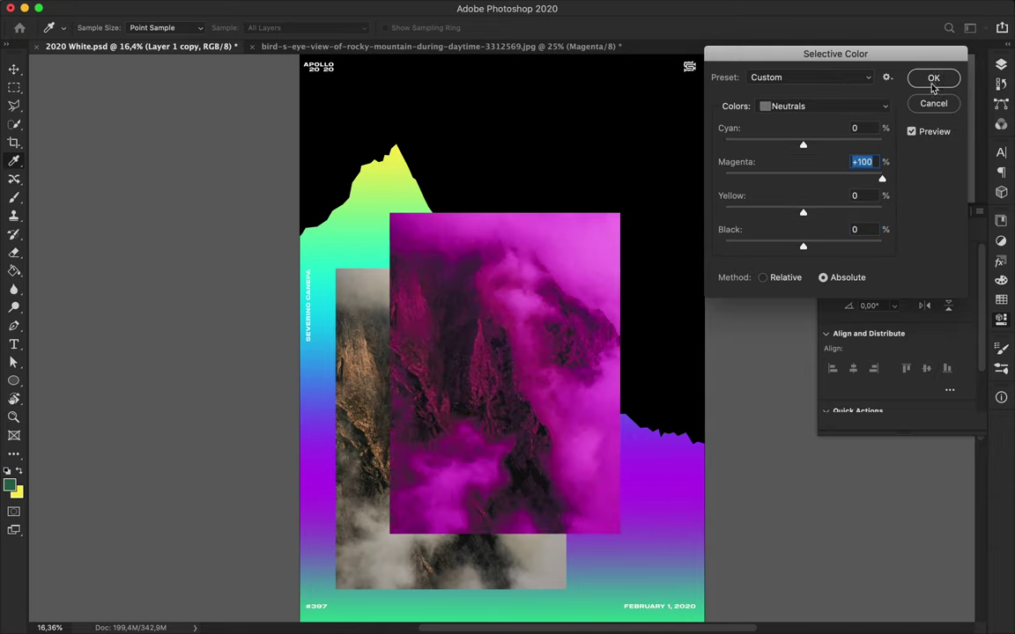
click(931, 84)
- Move the magenta copy up and add a Hue/Saturation layer at Hue -180
key(v)
drag(511, 369, 511, 315)
click(1001, 65)
click(902, 526)
click(927, 564)
drag(897, 306, 832, 309)
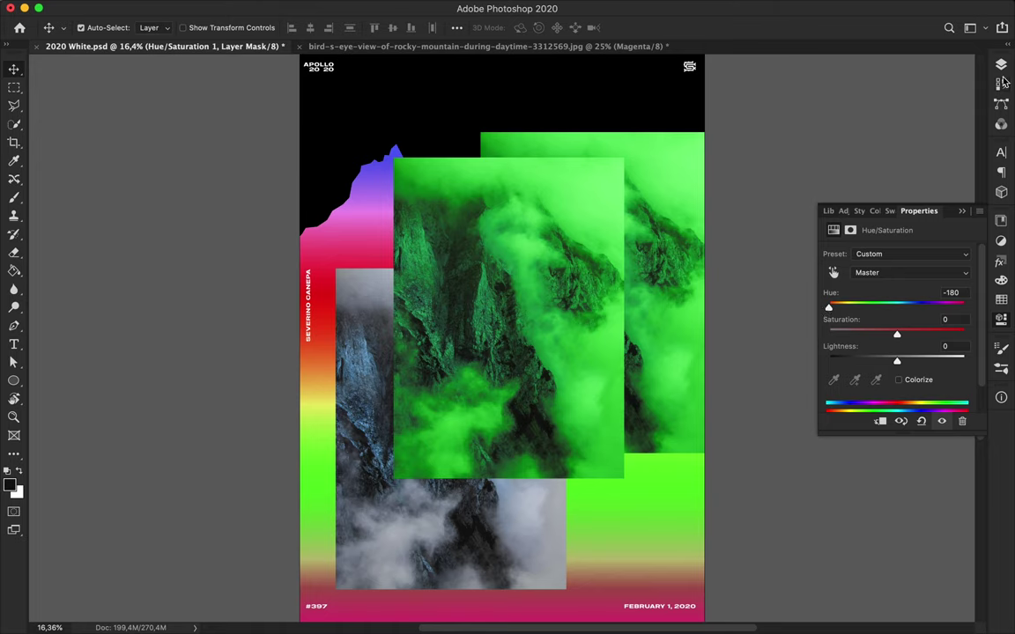
click(1000, 65)
- Move the green copy up and left, trying then clearing a Magic Wand selection on it
drag(590, 329, 576, 298)
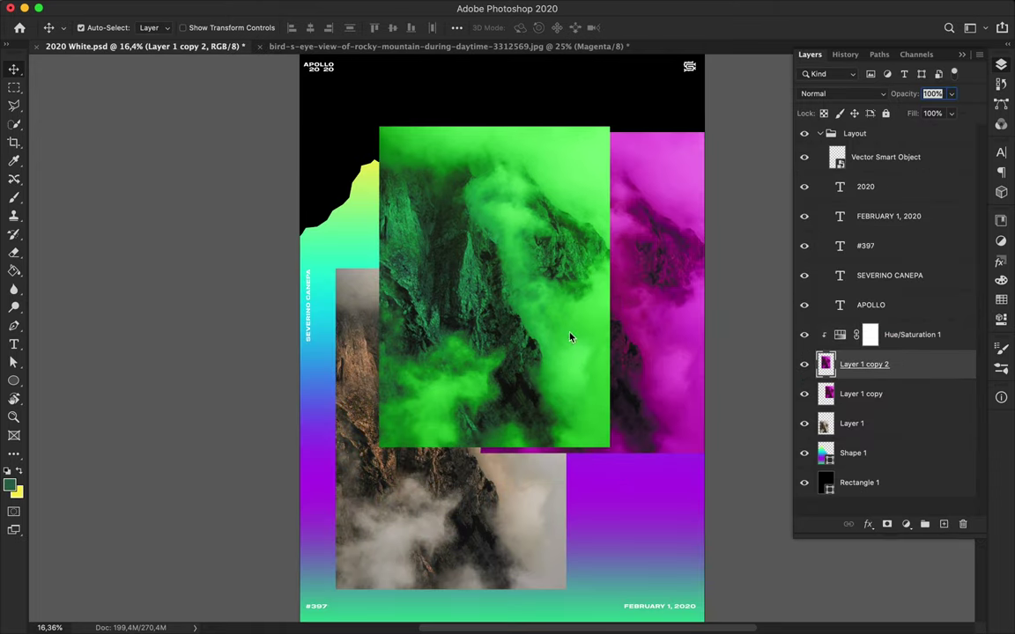
key(w)
right_click(15, 123)
click(70, 130)
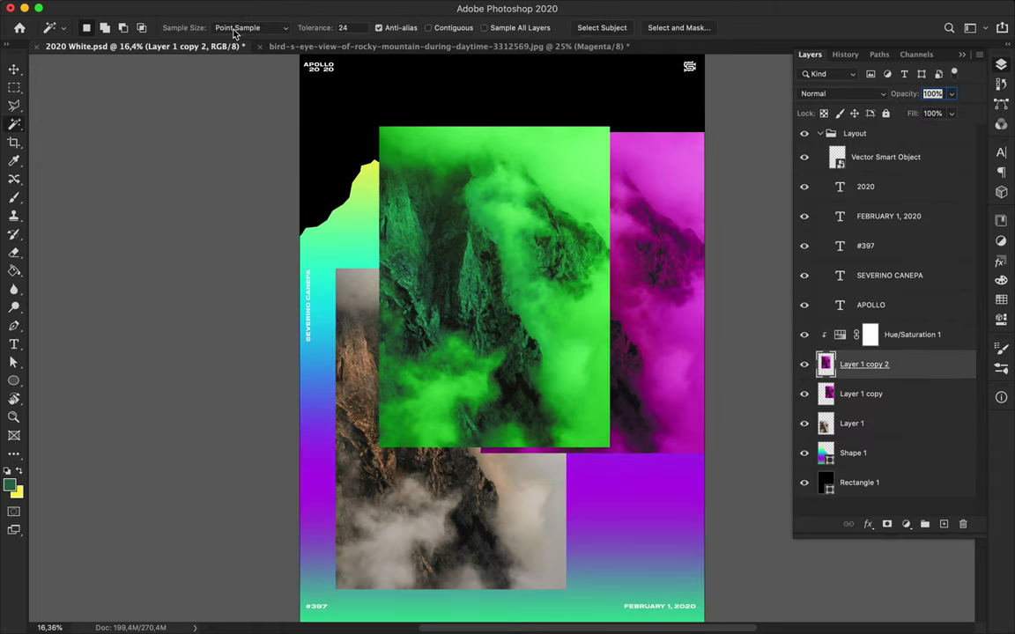
click(508, 357)
key(ctrl+d)
key(v)
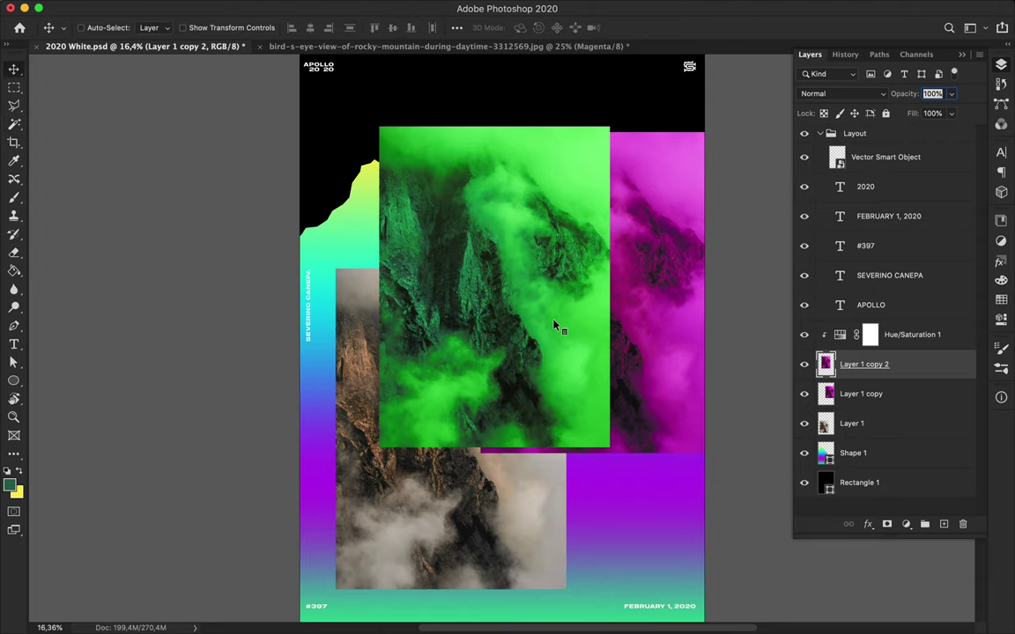
- Duplicate the hue adjustment layer and set its hue to +114 yellow-green
drag(912, 334, 907, 370)
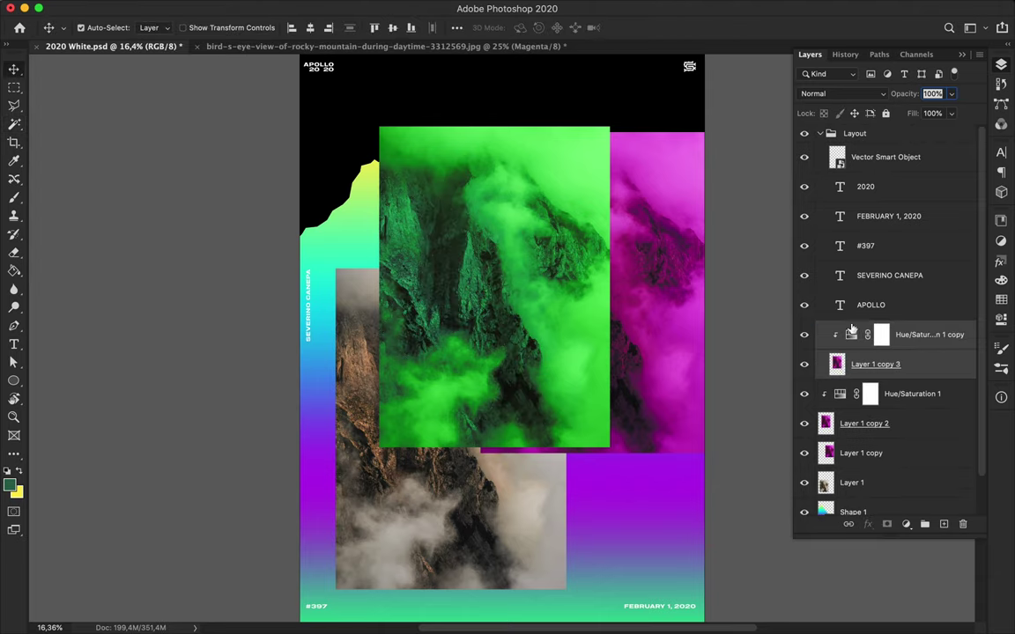
double_click(840, 330)
mouse_move(897, 304)
mouse_down()
mouse_move(848, 303)
mouse_move(947, 308)
mouse_up()
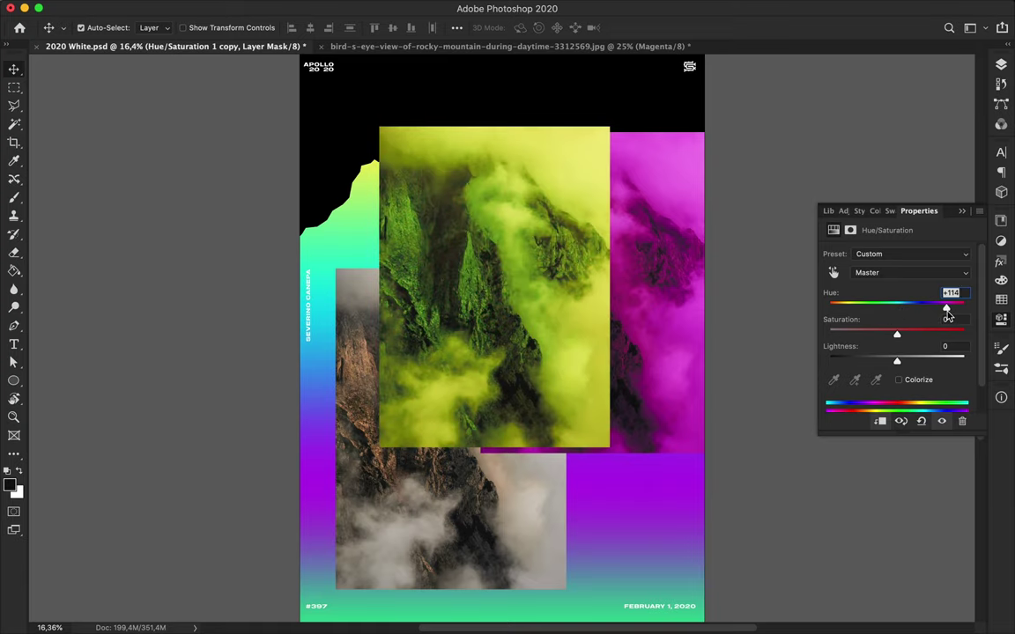
click(999, 64)
- Duplicate the photo copy with its adjustment, move it down-left, set Hue -111 blue and Fill 80%
shift+click(917, 340)
key(ctrl+j)
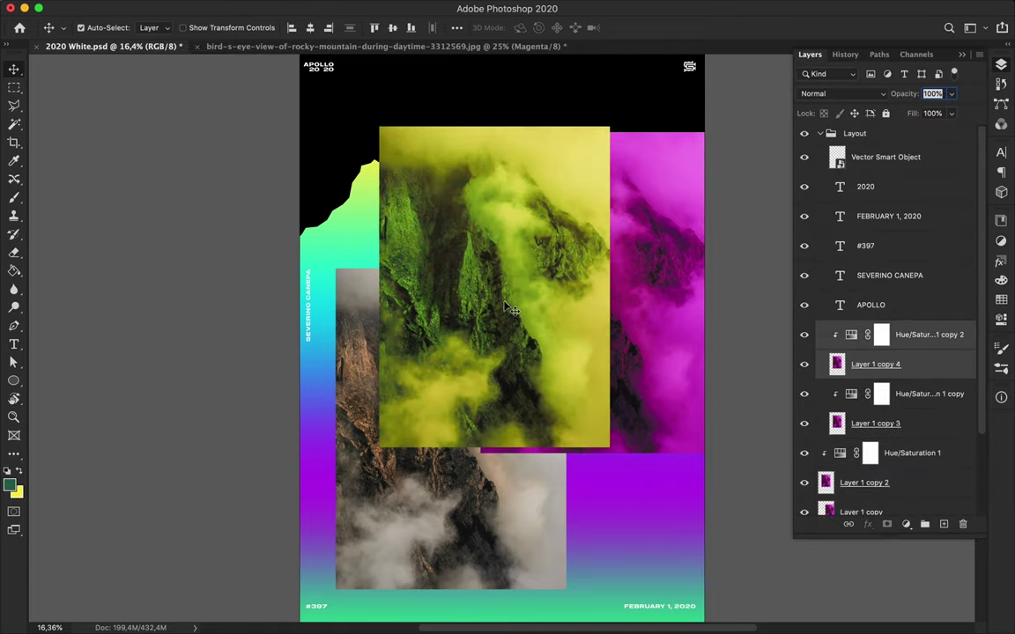
drag(460, 278, 419, 316)
double_click(851, 334)
drag(947, 307, 852, 308)
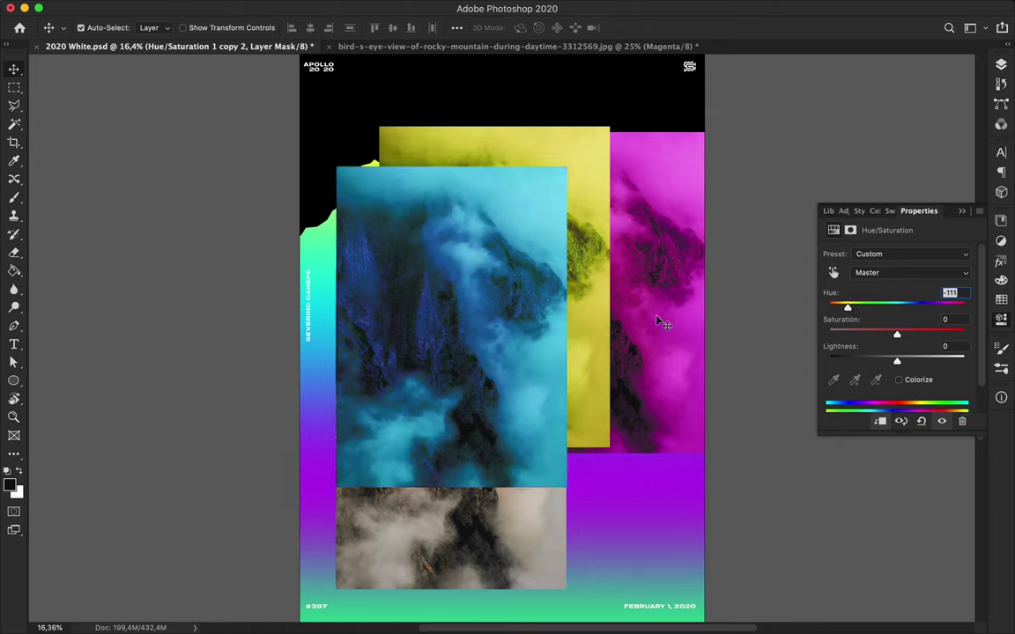
drag(517, 373, 595, 377)
click(1001, 64)
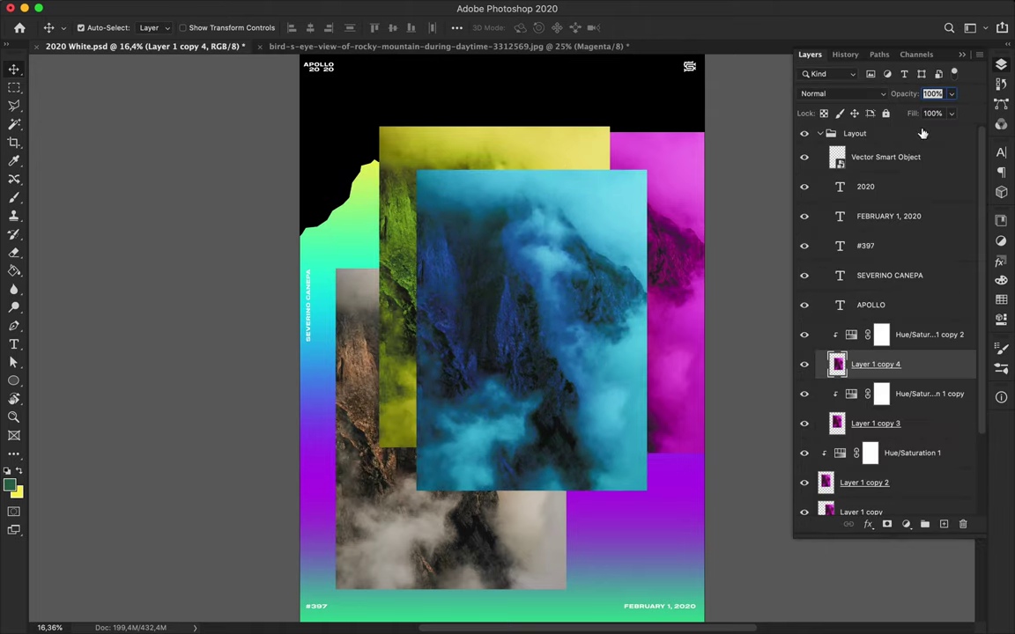
drag(932, 115, 908, 115)
click(536, 154)
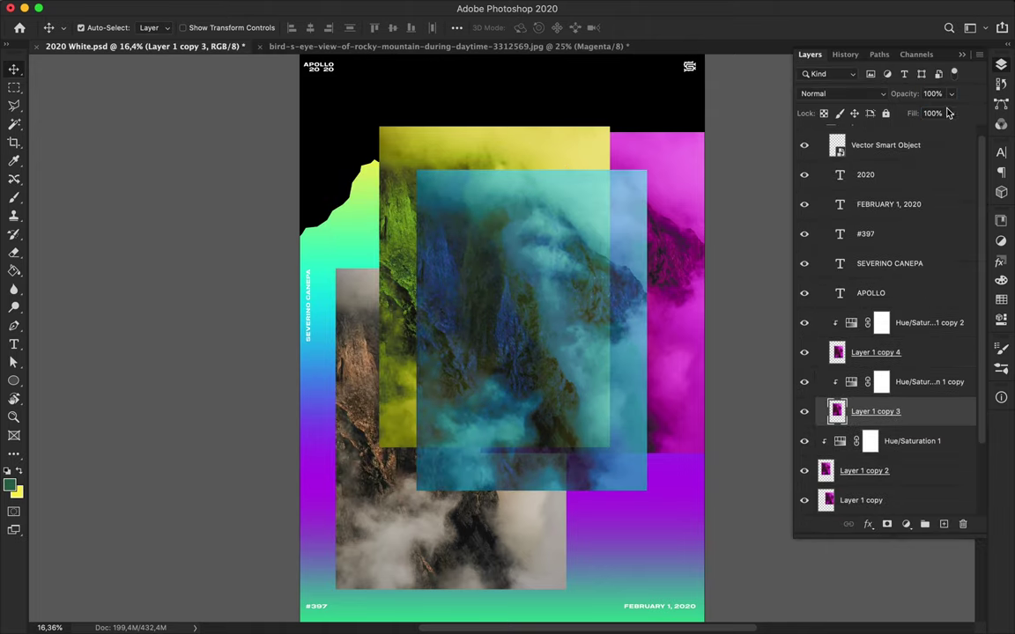
text(80)
click(881, 500)
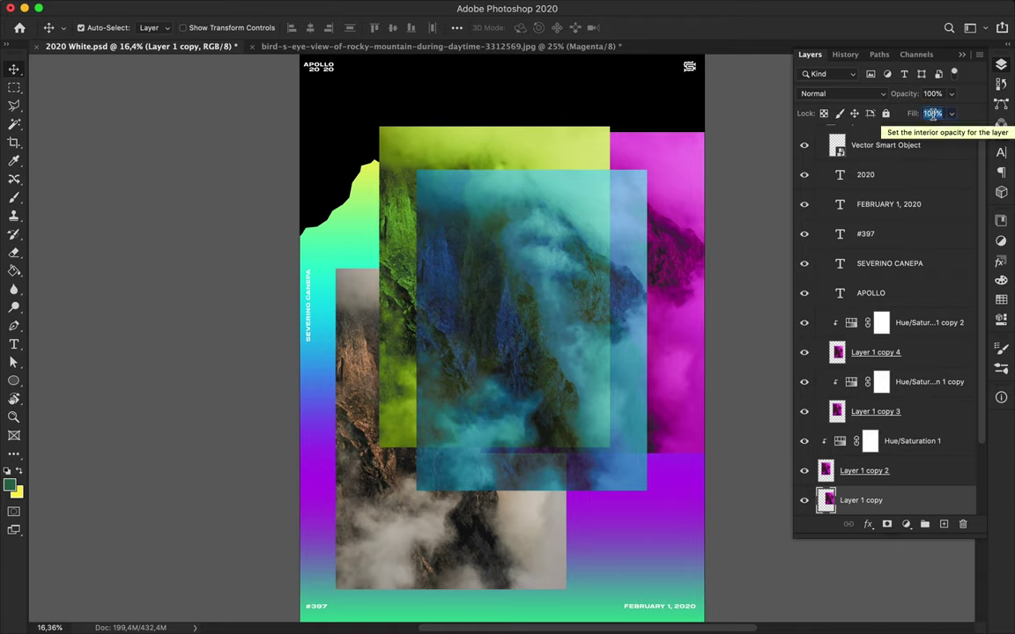
- Move the magenta copy up and left and lower its fill to 50%
mouse_move(679, 219)
mouse_down()
mouse_move(577, 219)
mouse_move(536, 169)
mouse_up()
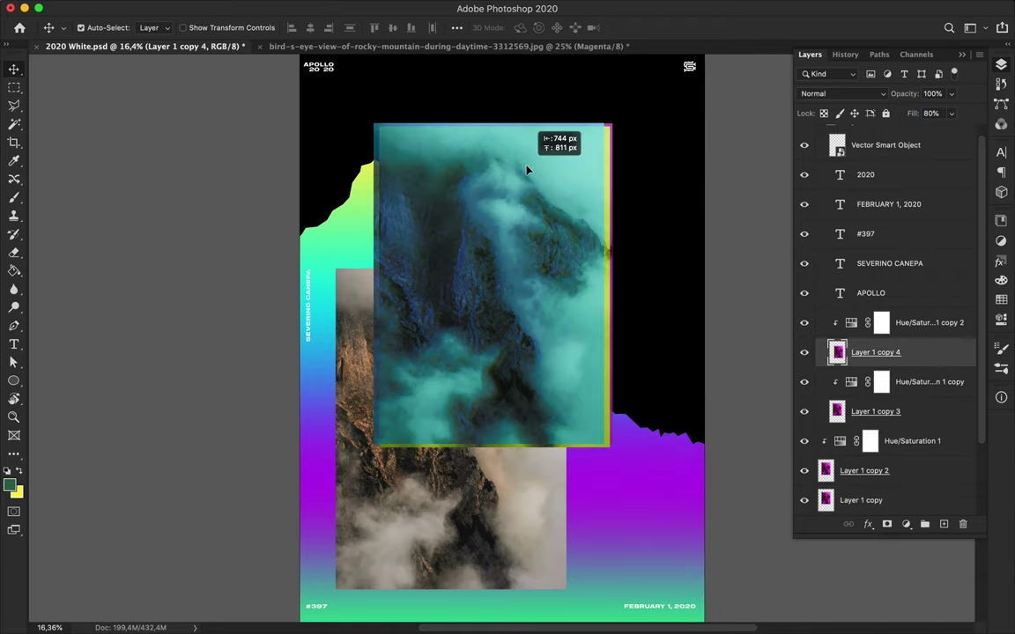
drag(947, 126, 936, 131)
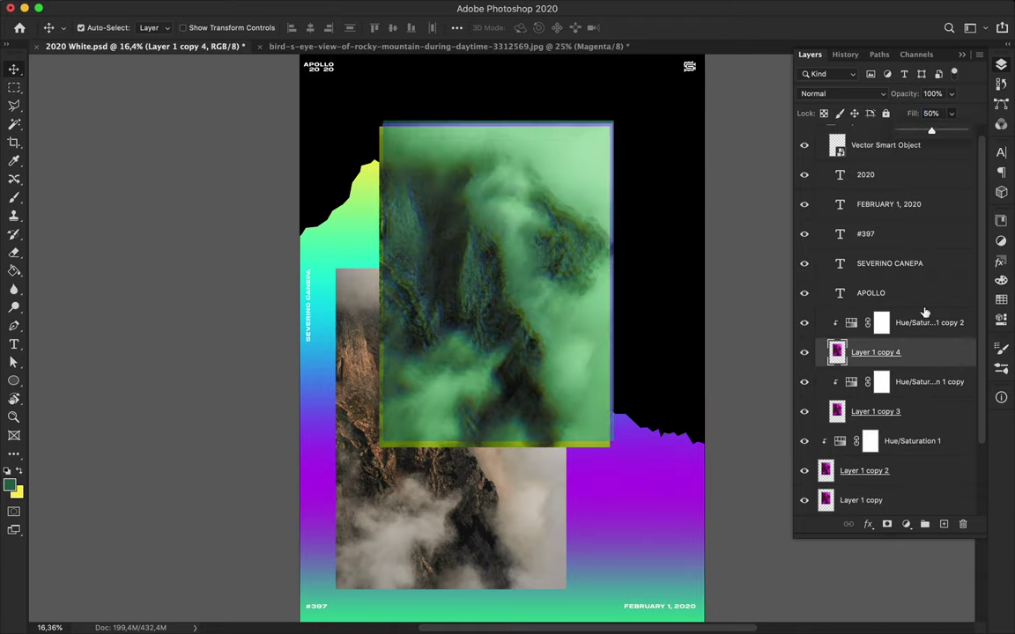
key(alt+[)
key(alt+[)
scroll(910, 461, down, 3)
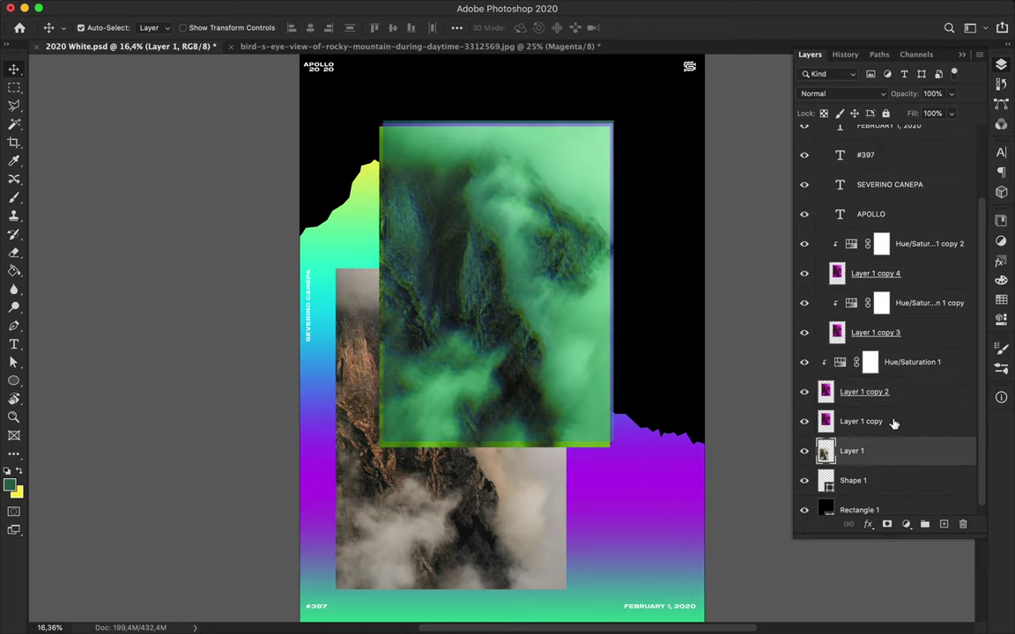
- Reposition the original rock photo Layer 1 and toggle its visibility off and back on
click(881, 392)
mouse_move(652, 218)
mouse_down()
mouse_move(554, 243)
mouse_move(564, 246)
mouse_up()
key(alt+[)
key(alt+[)
key(alt+[)
key(ctrl+comma)
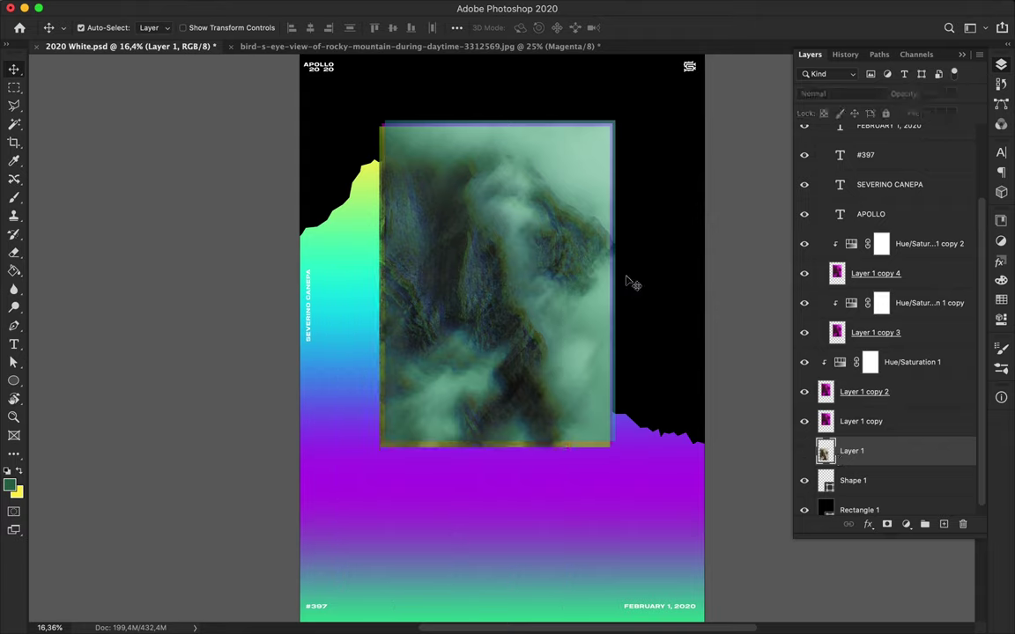
key(ctrl+comma)
- Move the green copy, then the magenta copy, down-left onto the rock photo
click(881, 392)
drag(528, 299, 477, 444)
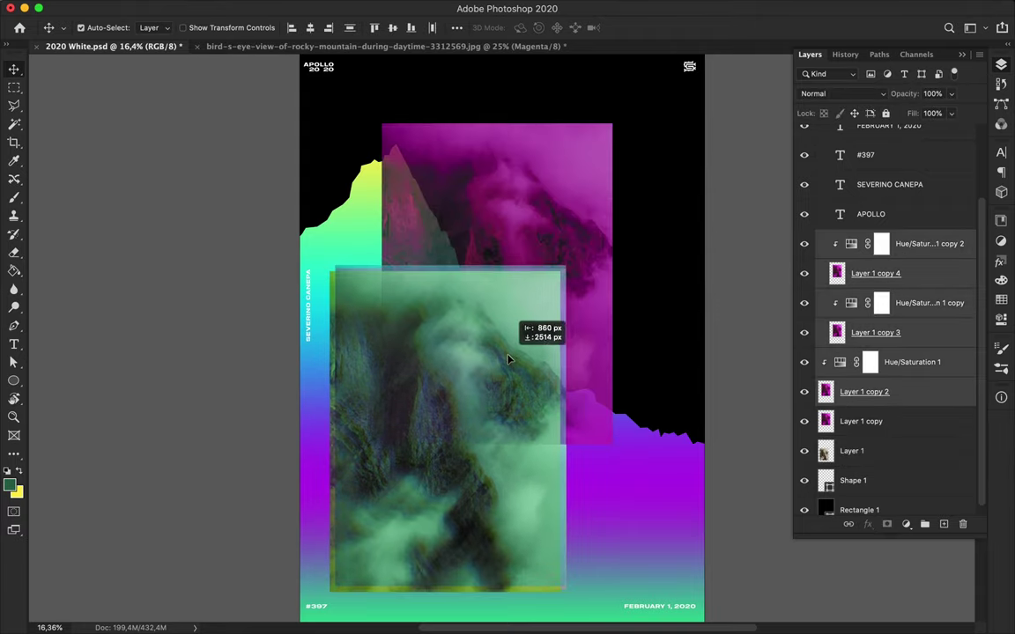
drag(504, 207, 469, 330)
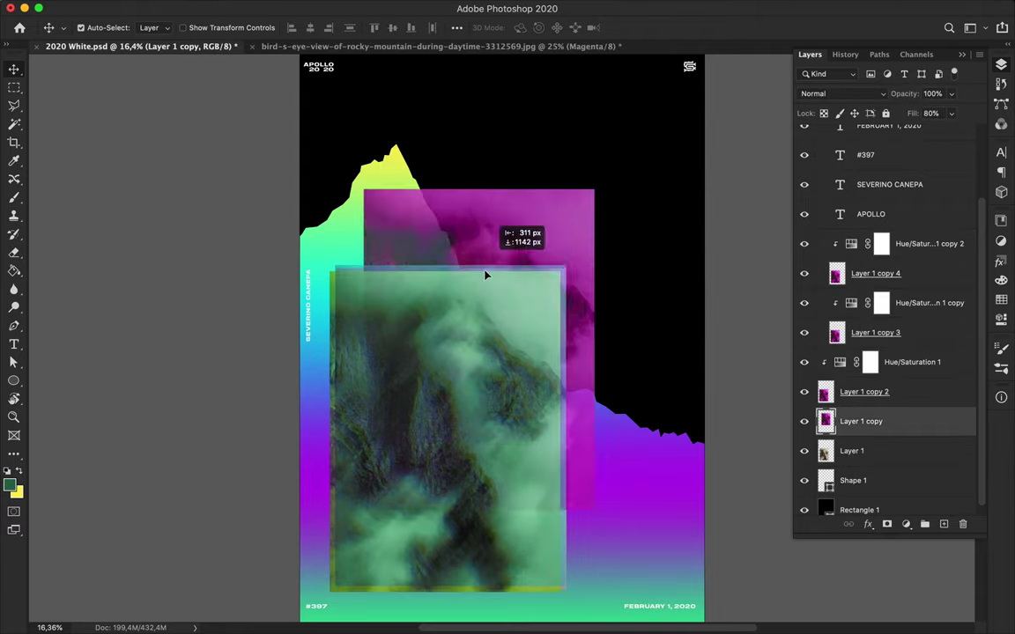
click(470, 330)
- Merge the top blue copy with its clipped Hue/Saturation adjustment
scroll(521, 333, up, 2)
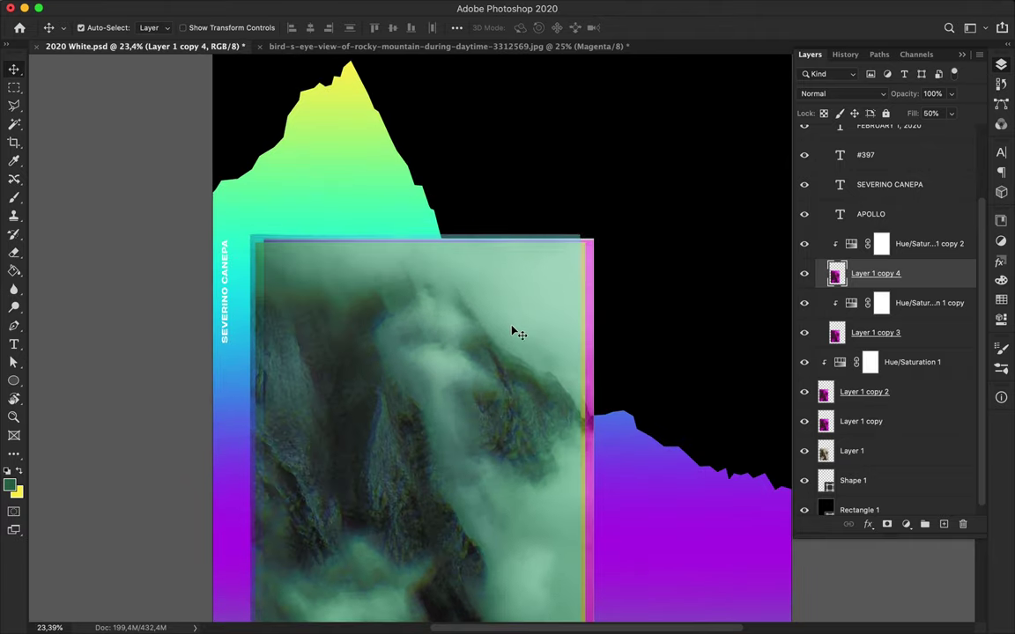
scroll(515, 352, down, 3)
shift+click(940, 245)
key(ctrl+e)
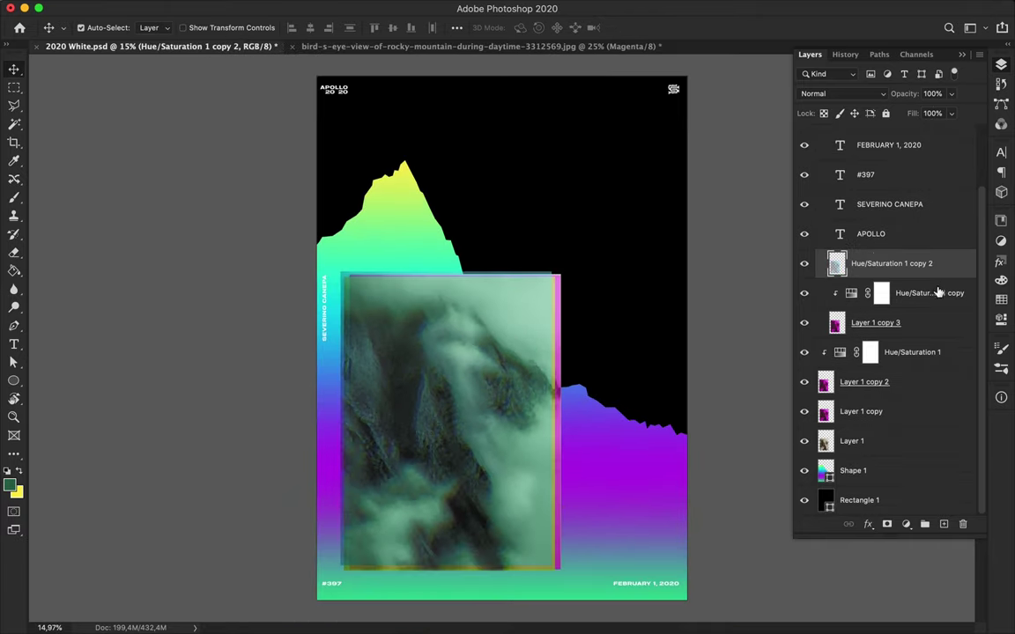
- Try merging the next adjustment into its copy, then undo the merges
click(940, 292)
shift+click(935, 324)
key(ctrl+e)
key(ctrl+z)
key(ctrl+z)
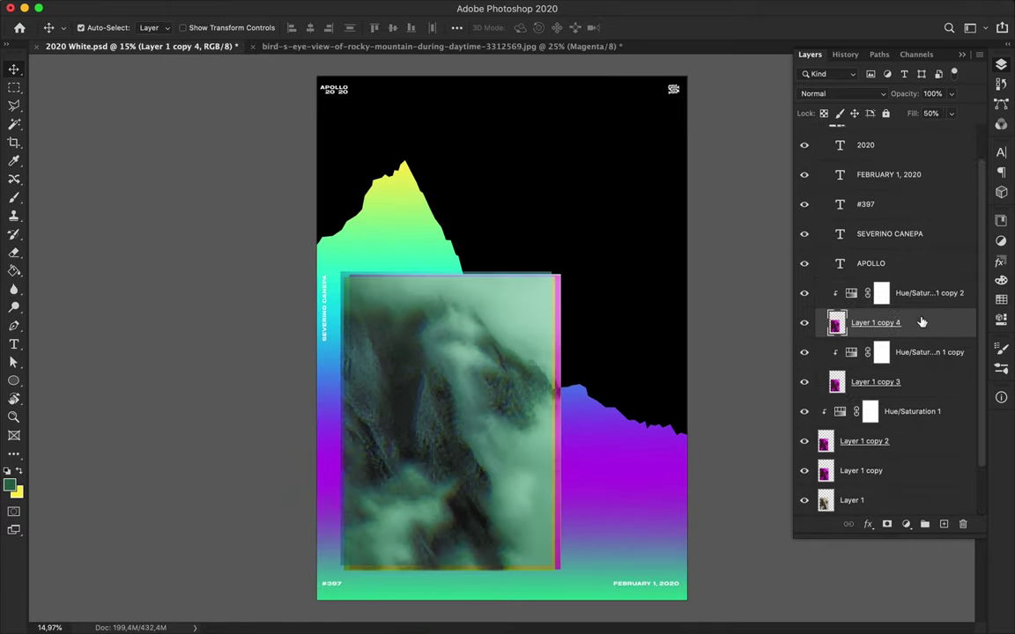
- Merge Layer 1 copy 2 with Hue/Saturation 1 and nudge the recoloured copy
key(alt+bracketleft)
key(alt+bracketleft)
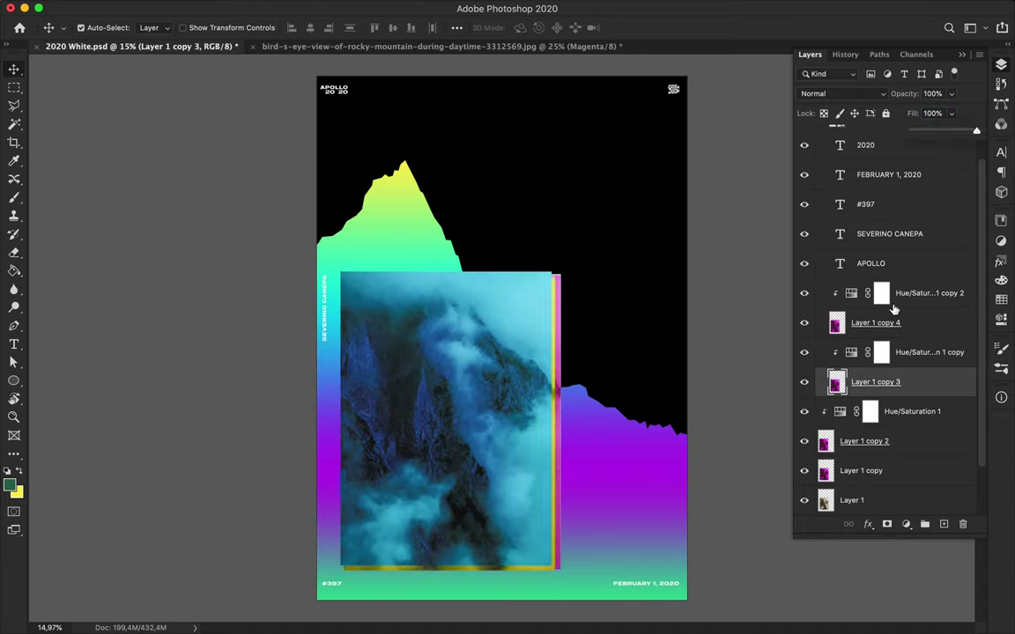
key(alt+bracketleft)
key(alt+bracketleft)
click(827, 323)
click(876, 381)
click(881, 441)
shift+click(901, 423)
key(ctrl+e)
mouse_move(484, 429)
mouse_down()
mouse_move(580, 429)
mouse_move(459, 429)
mouse_up()
- Merge Layer 1 copy 3 and Layer 1 copy 4 with their hue adjustments
click(881, 382)
shift+click(916, 351)
key(ctrl+e)
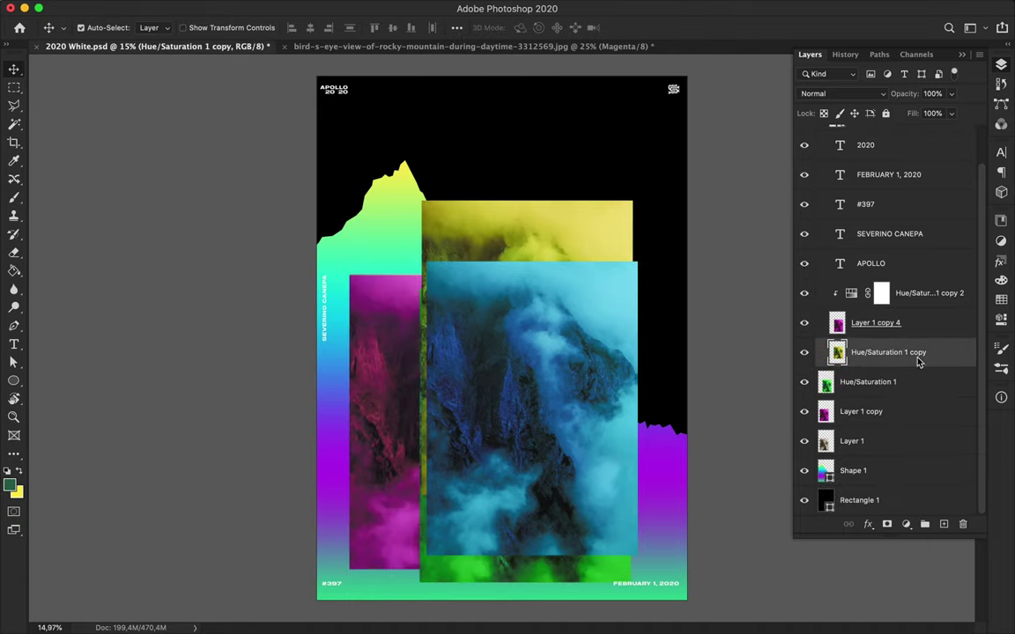
click(881, 323)
shift+click(905, 293)
key(ctrl+e)
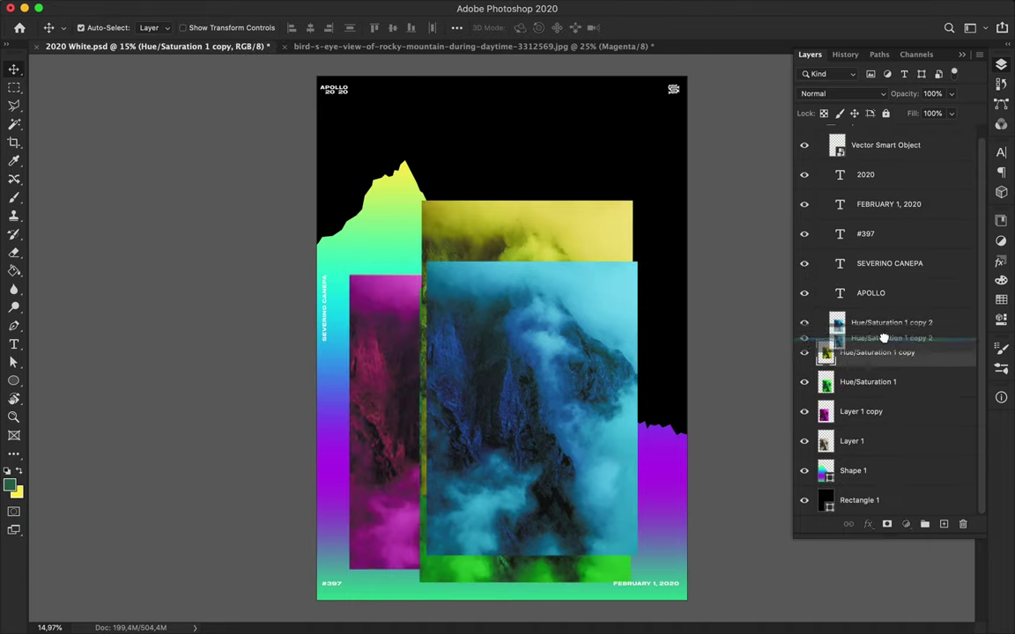
- Stack the green, yellow and blue images lower-left, with blue on top
drag(469, 363, 503, 340)
mouse_move(432, 521)
mouse_down()
mouse_move(379, 484)
mouse_move(362, 507)
mouse_up()
drag(435, 307, 372, 380)
drag(541, 341, 432, 378)
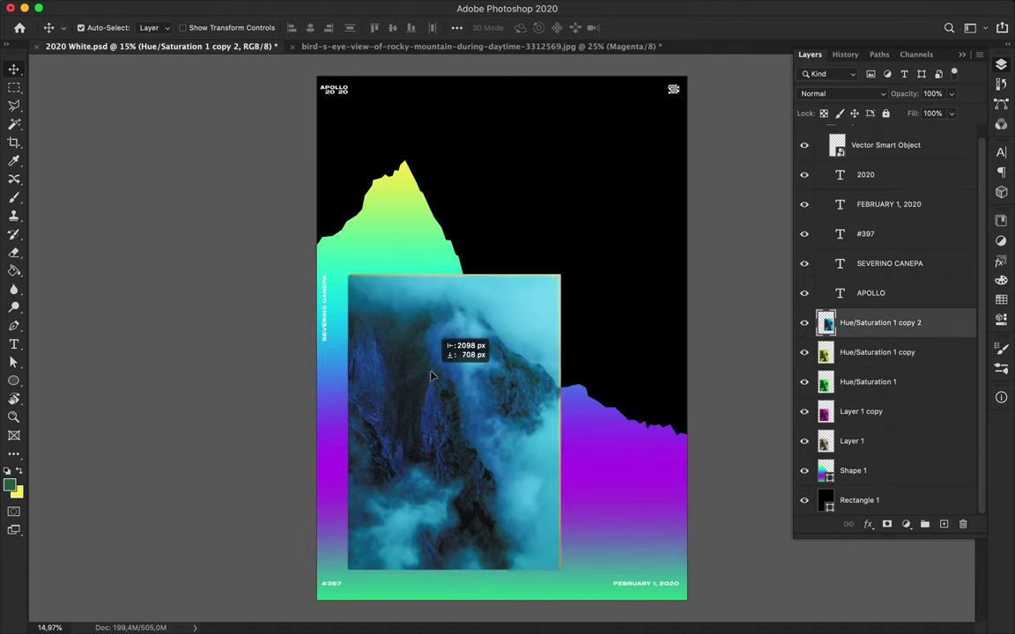
- Preview a lower fill on all recoloured layers, then restore it and reposition the blue image
shift+click(829, 440)
mouse_move(950, 130)
mouse_down()
mouse_move(915, 132)
mouse_move(953, 131)
mouse_up()
drag(543, 347, 489, 425)
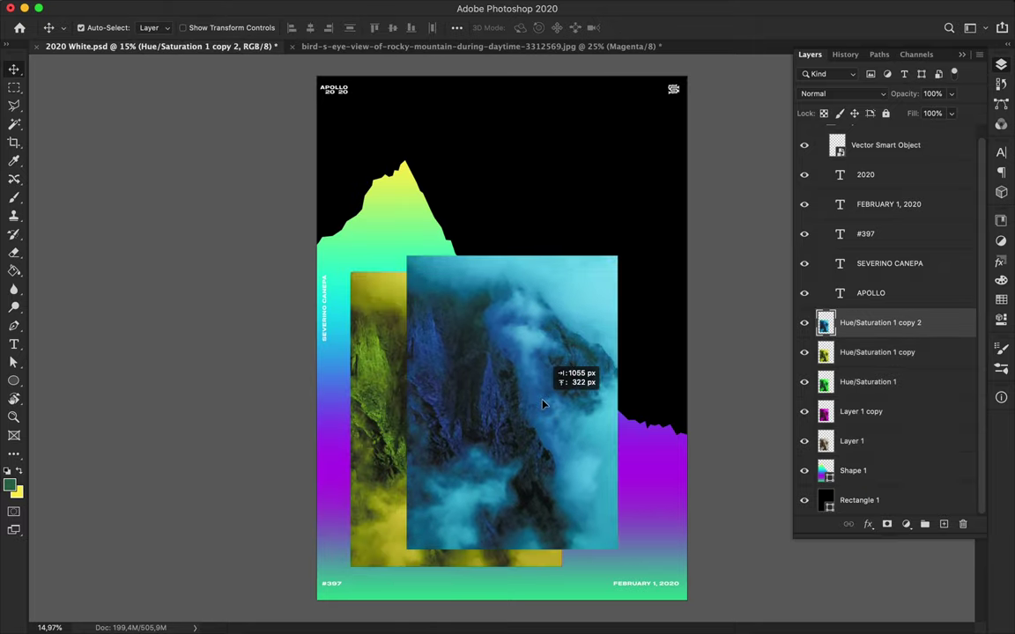
key(l)
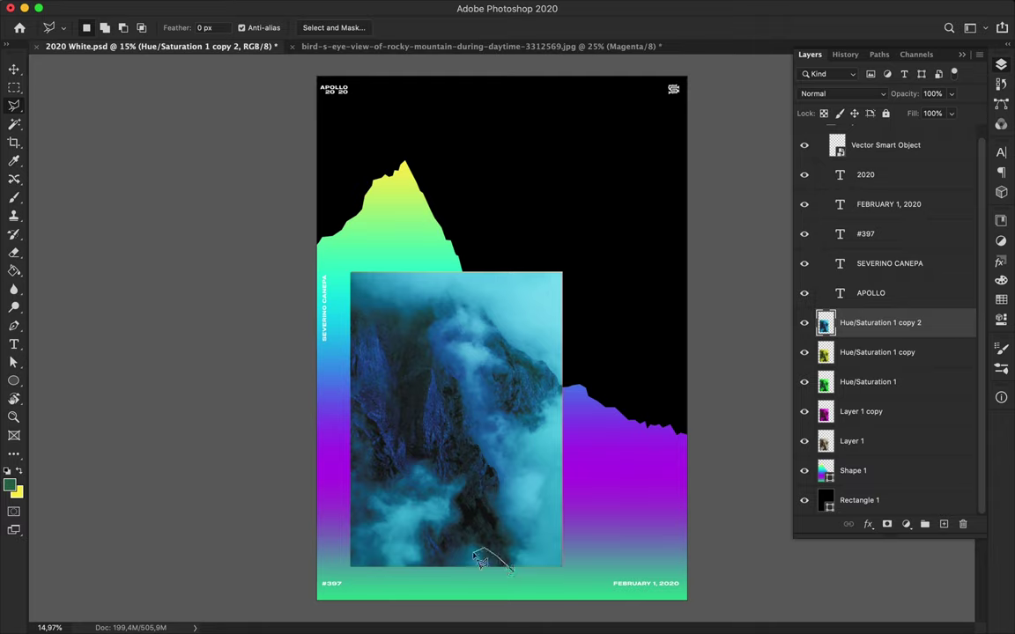
- Copy an outlined blue-photo piece to a new layer and add a new layer group
key(ctrl+j)
key(v)
drag(449, 528, 415, 551)
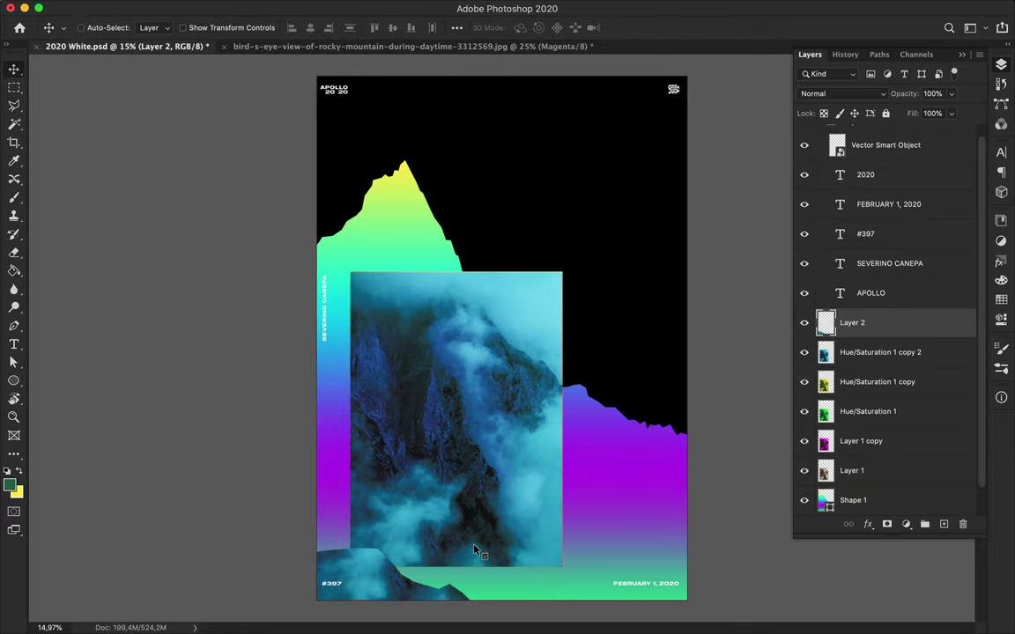
click(924, 524)
text(afe)
key(Return)
- Delete a rock area from Hue/Saturation 1 copy 2 to reveal the yellow mountain
click(413, 481)
key(l)
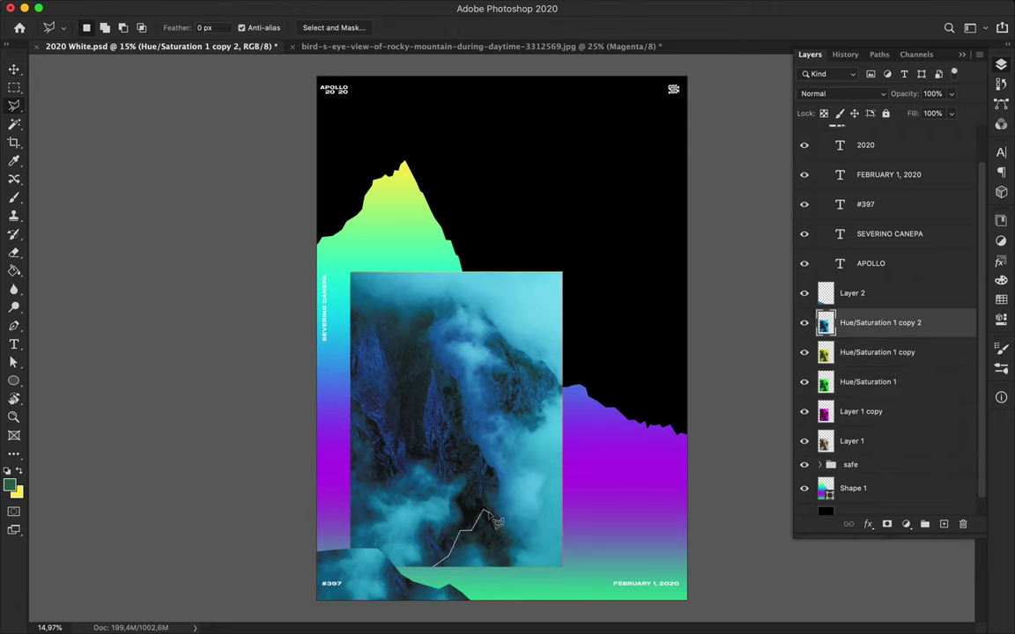
double_click(582, 601)
key(Delete)
key(ctrl+d)
click(427, 497)
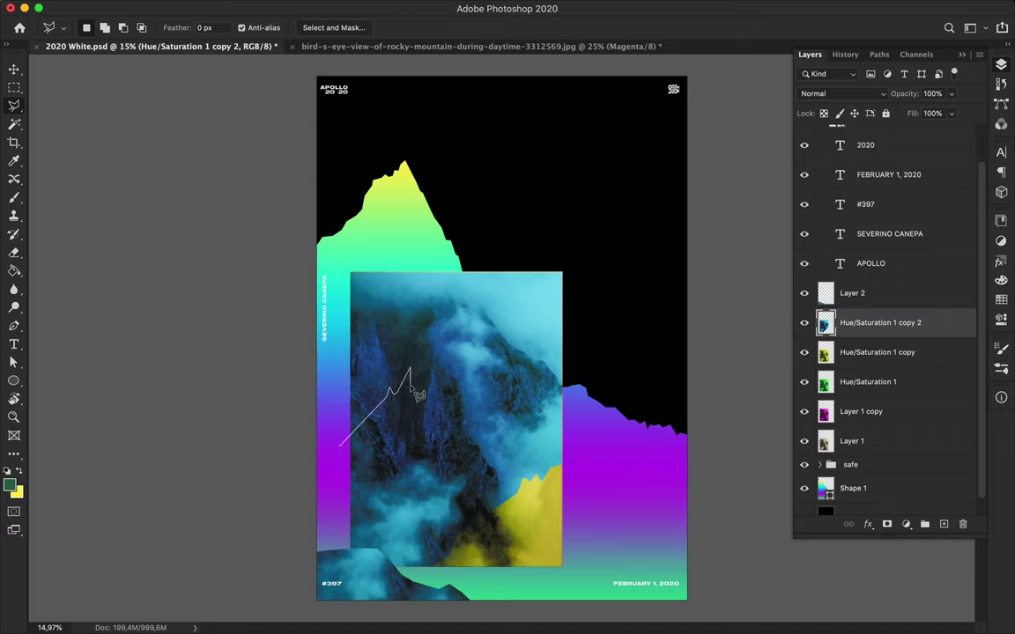
key(Escape)
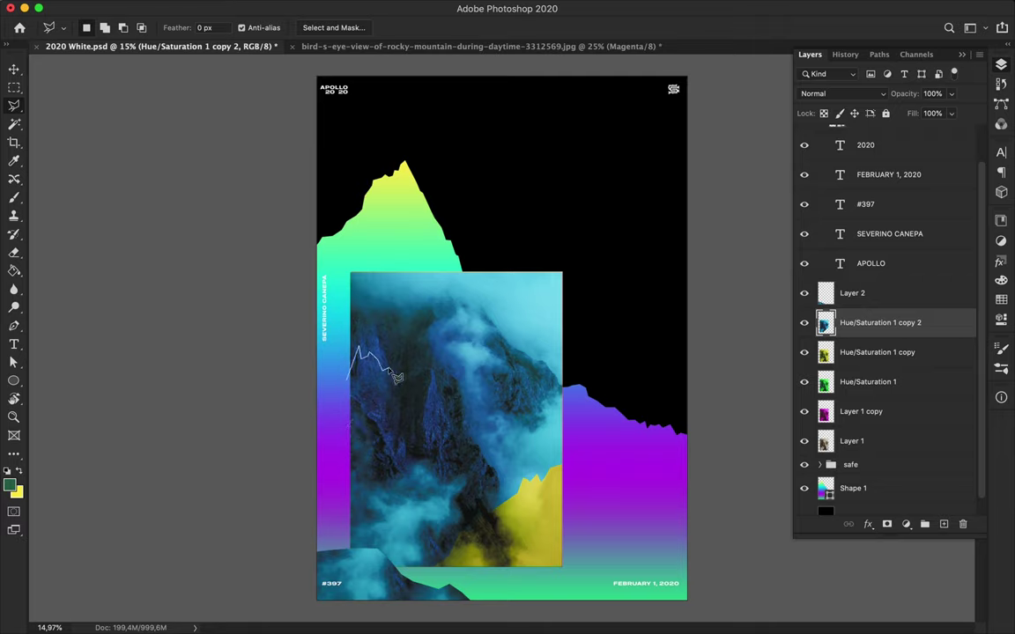
- Copy a jagged rock piece to a new layer and shift it left
double_click(375, 453)
key(ctrl+j)
key(v)
drag(383, 405, 348, 401)
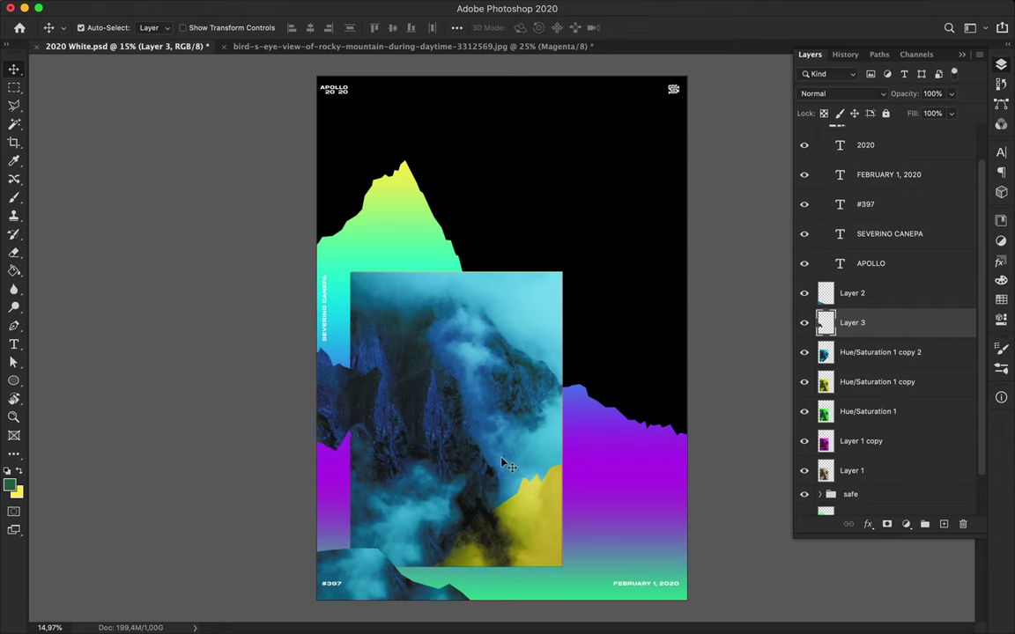
- Cut another blue-photo piece to Layer 4 and place it top-right
click(506, 466)
key(p)
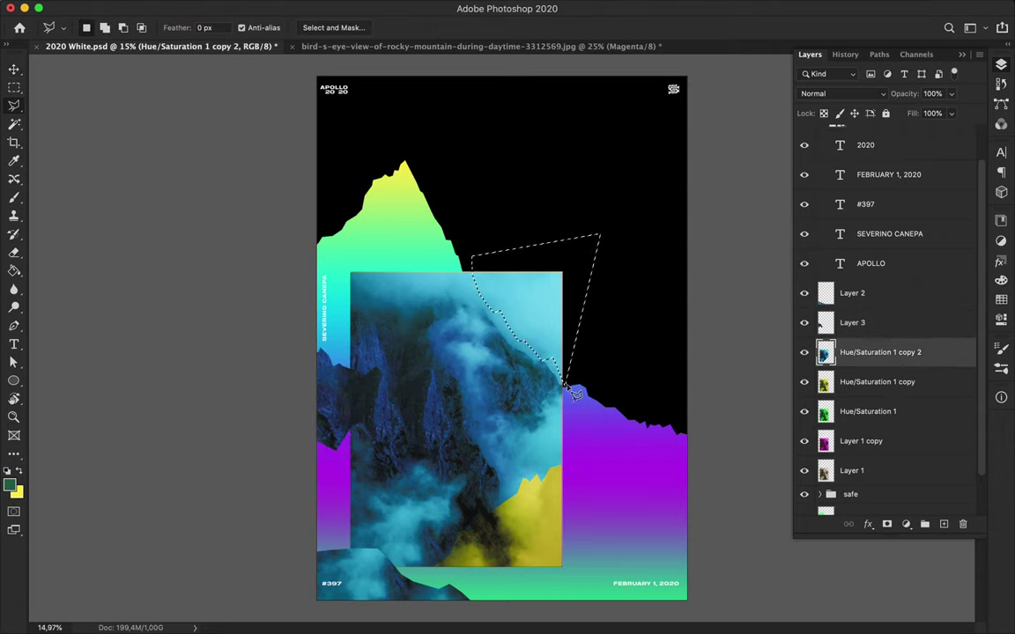
click(568, 388)
key(ctrl+shift+j)
key(v)
drag(542, 297, 669, 139)
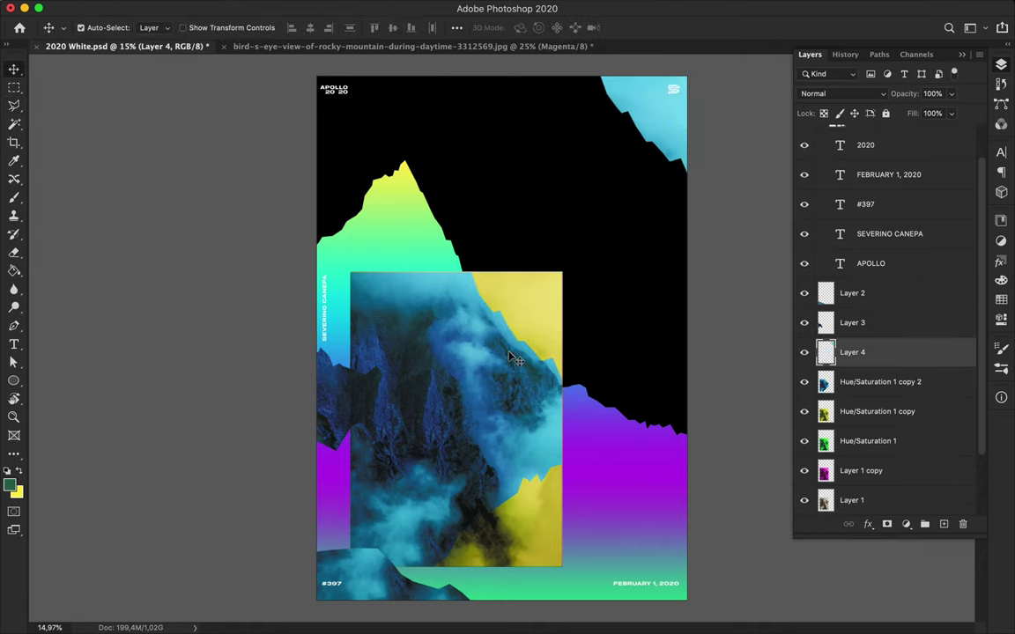
- Cut a tall rock strip to Layer 5, move it top-left, and place it below Shape 1
click(511, 361)
key(l)
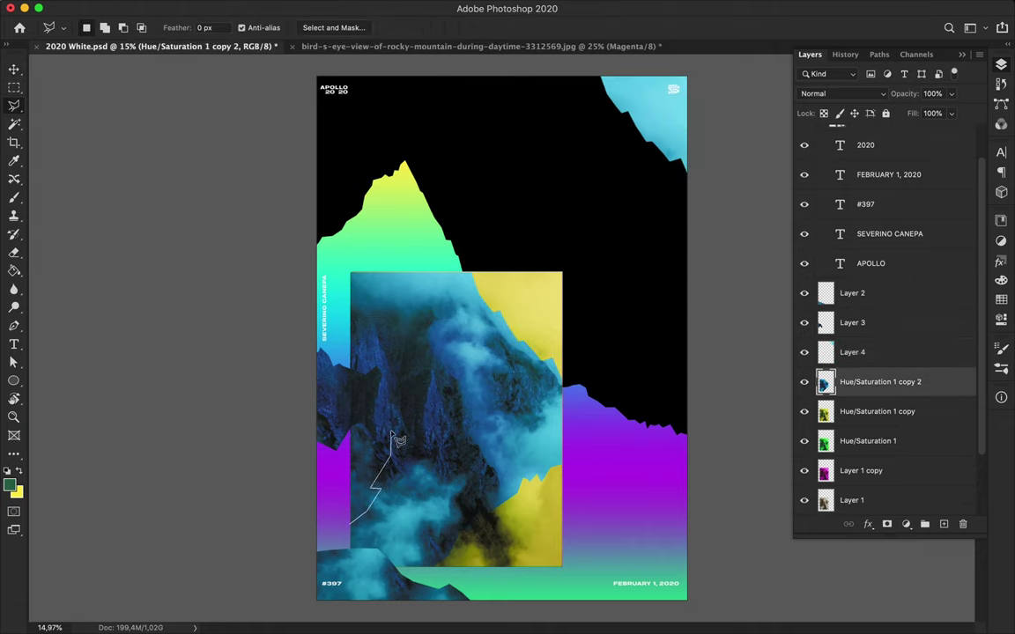
click(344, 246)
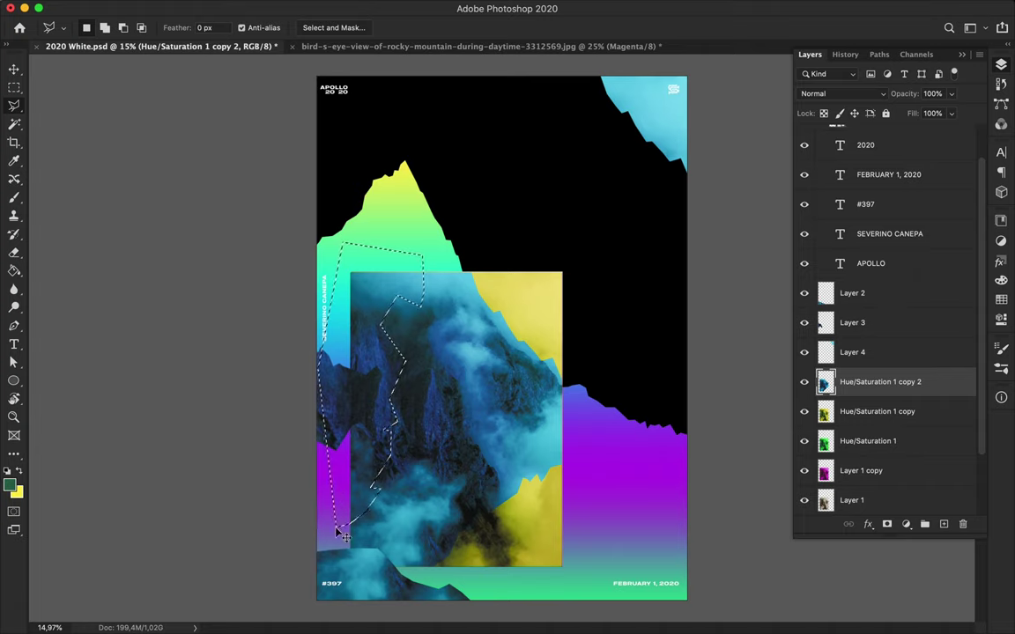
key(ctrl+shift+j)
key(v)
drag(354, 335, 328, 167)
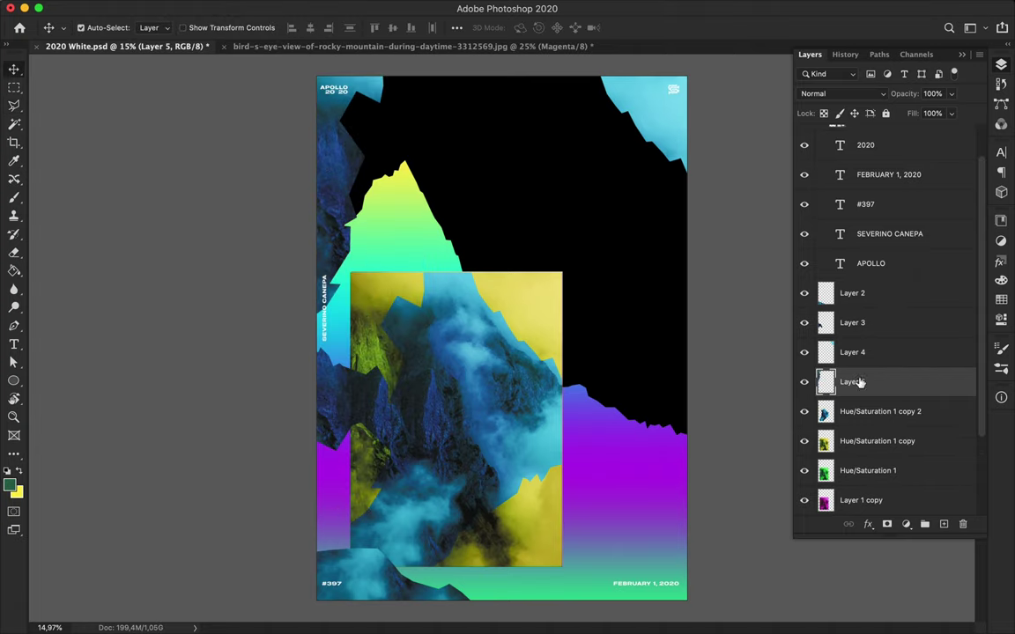
drag(845, 382, 859, 456)
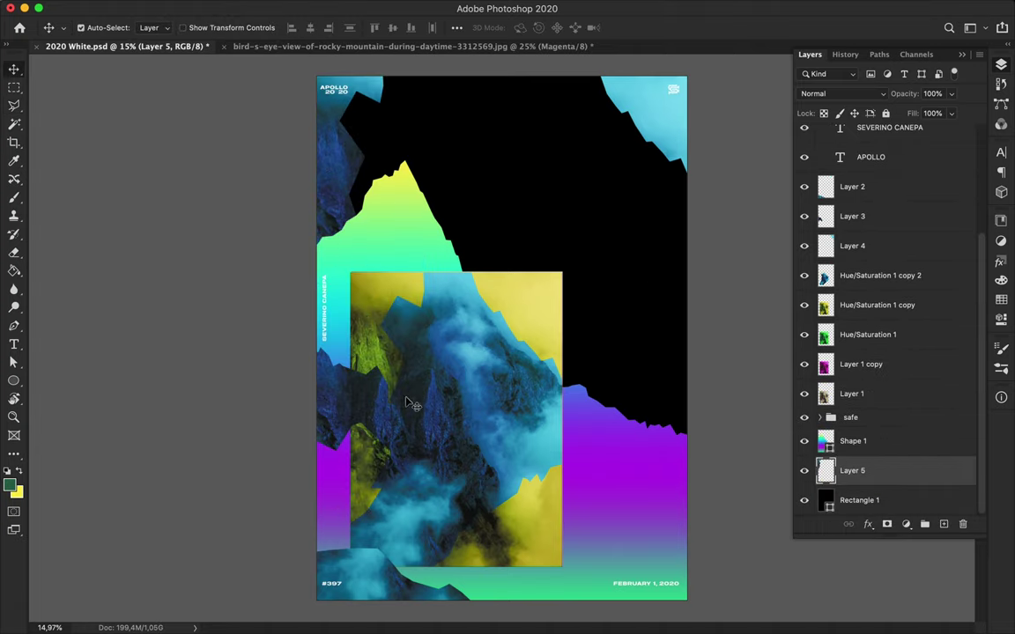
ctrl+click(502, 458)
- Copy a cloudy rock piece to a new layer and move it into the upper black area
key(l)
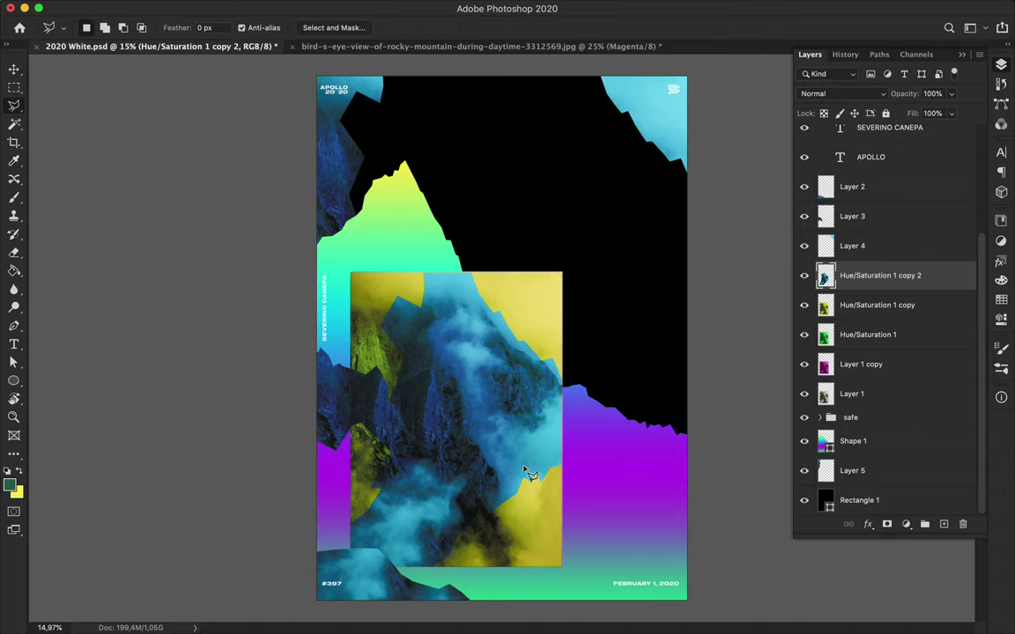
double_click(558, 537)
key(ctrl+j)
key(v)
mouse_move(517, 461)
mouse_down()
mouse_move(597, 135)
mouse_move(568, 133)
mouse_up()
- Copy a yellow rock piece to Layer 7 on the right edge, below Shape 1
click(516, 483)
key(l)
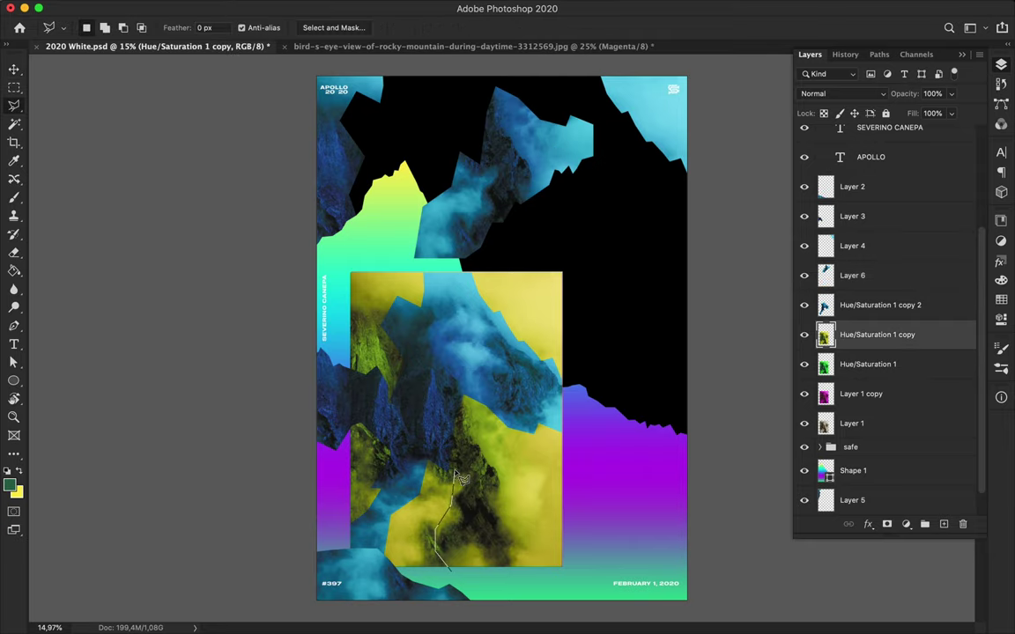
click(457, 581)
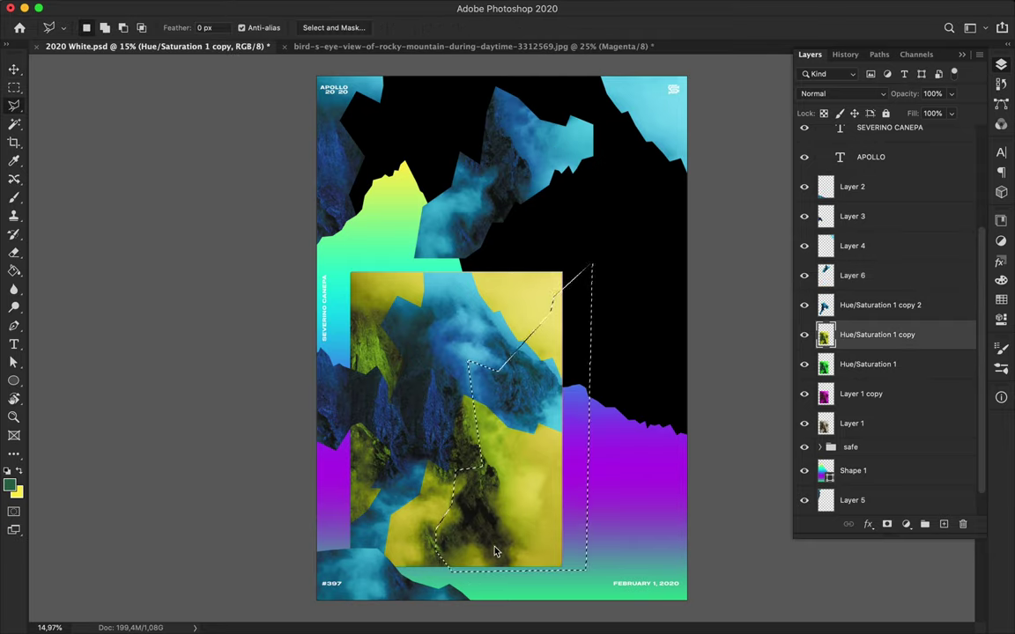
key(ctrl+j)
key(v)
drag(528, 494, 675, 403)
mouse_move(852, 304)
mouse_down()
mouse_move(883, 533)
mouse_move(877, 454)
mouse_up()
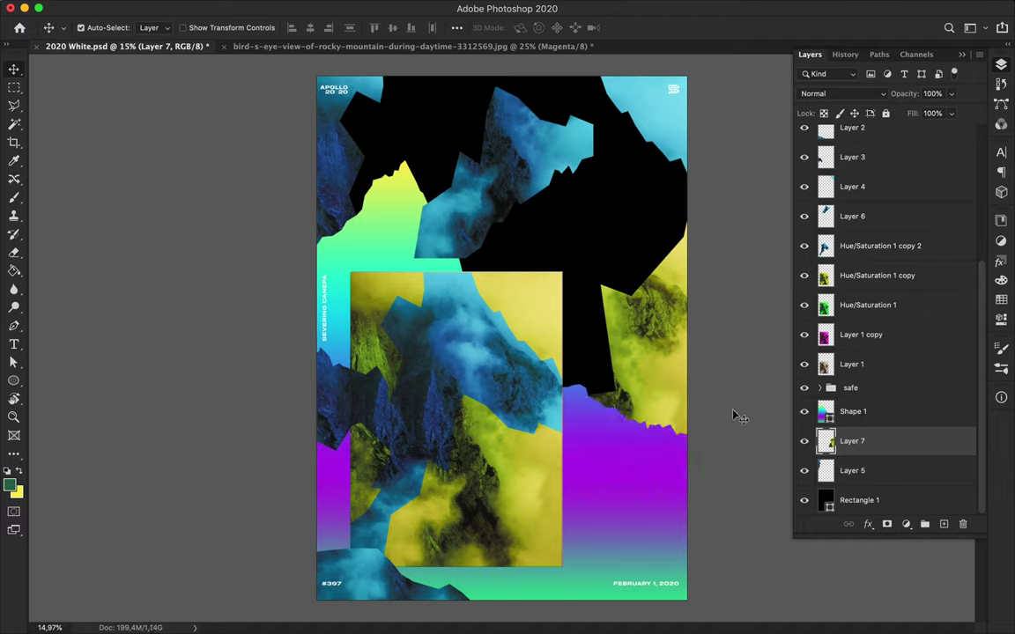
- Copy a yellow-green piece to Layer 8 just above Hue/Saturation 1 copy
key(l)
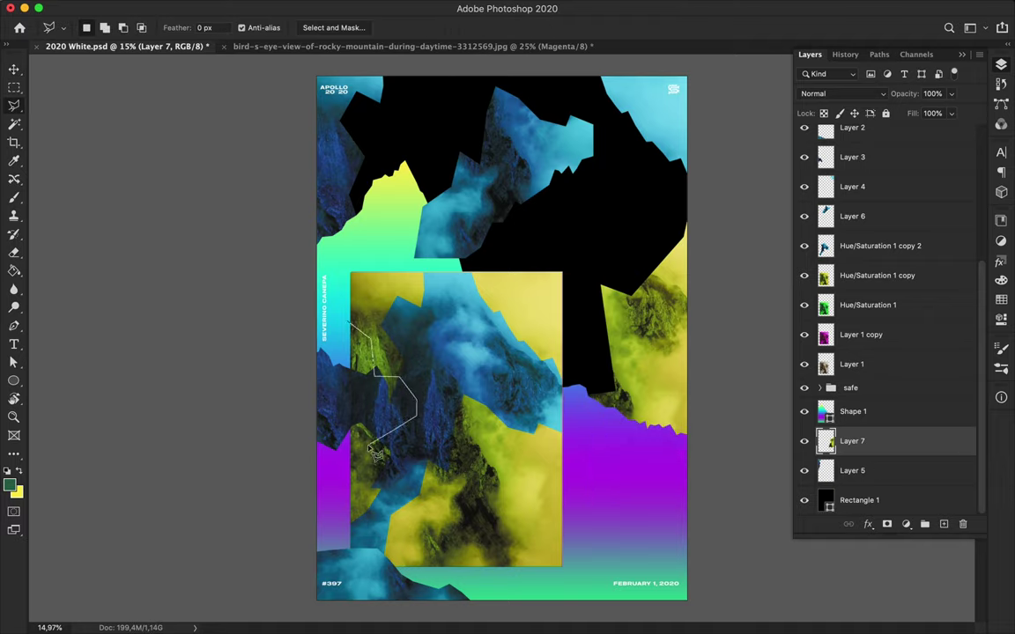
click(343, 326)
key(ctrl+j)
key(Return)
click(846, 275)
key(ctrl+j)
drag(326, 317, 325, 438)
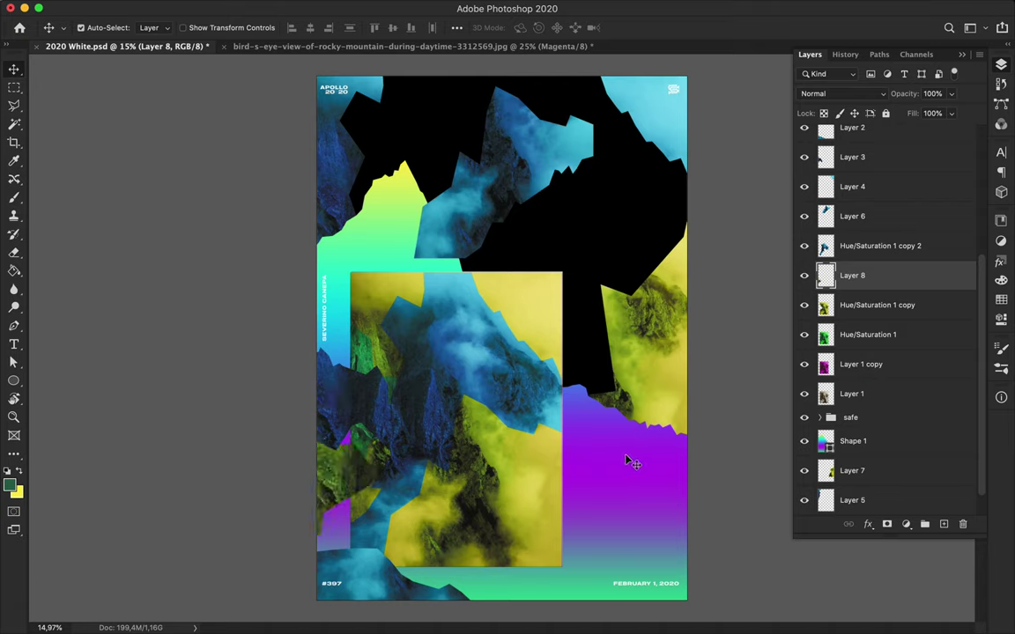
- Delete a lower-right area of Hue/Saturation 1 copy so the green mountain shows through
key(alt+bracketleft)
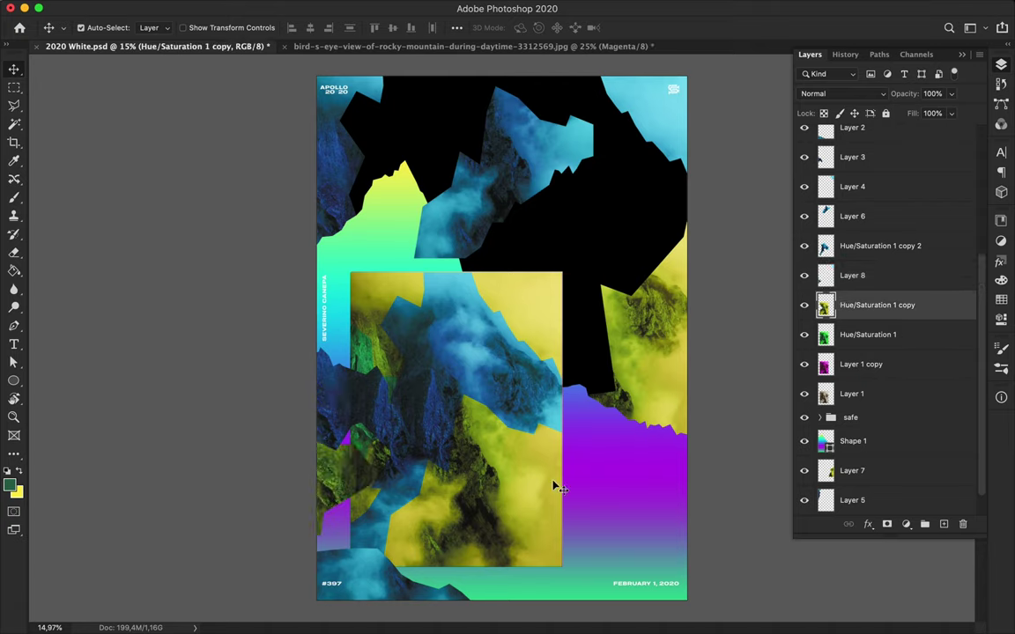
key(l)
click(484, 577)
click(484, 577)
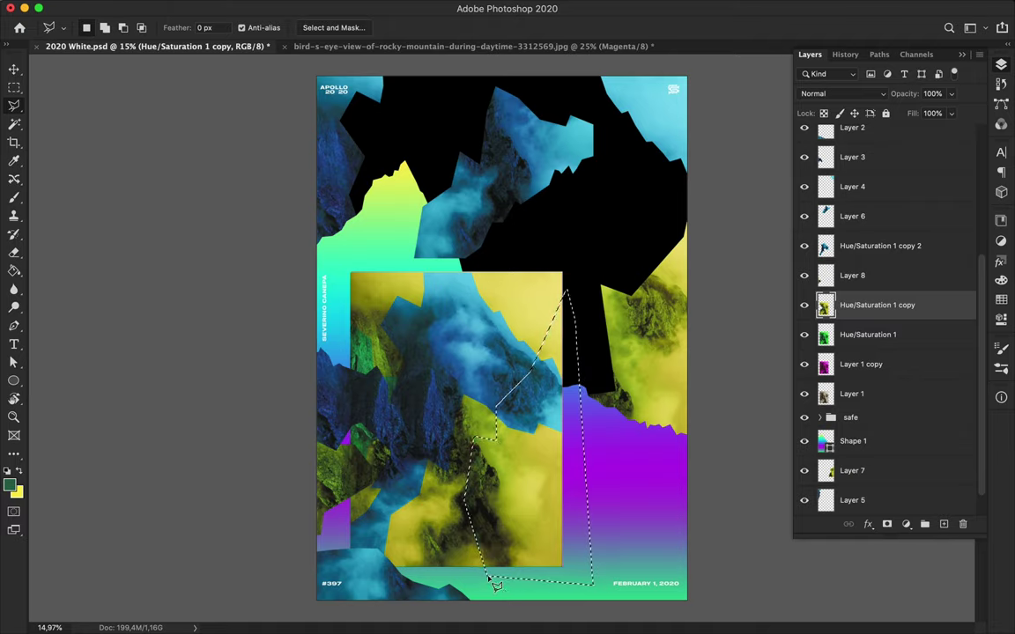
key(Delete)
key(ctrl+d)
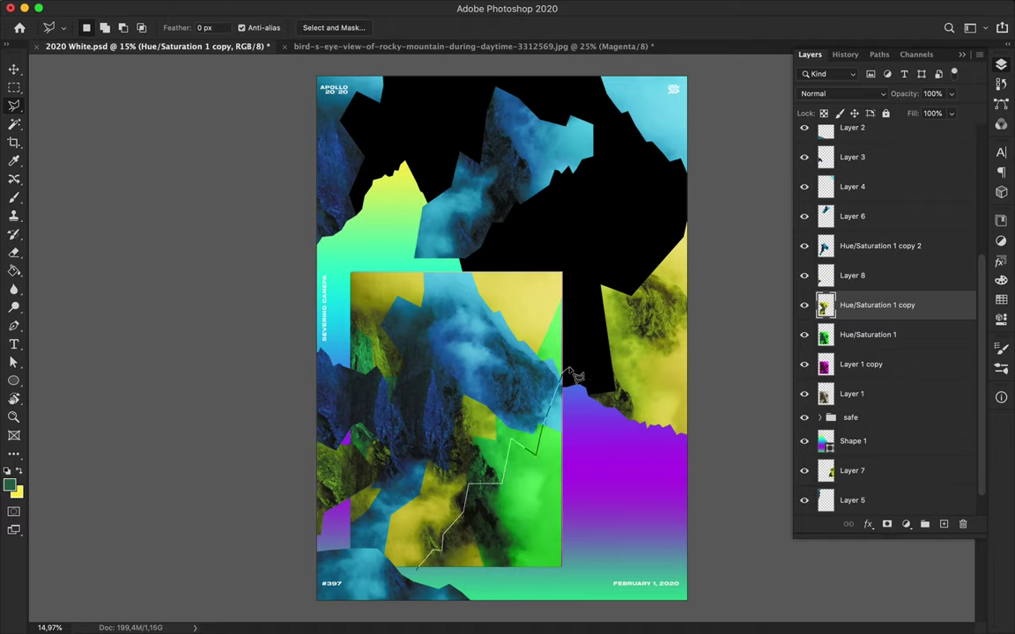
- Copy a Hue/Saturation 1 piece to Layer 9, move it lower right and shrink it
click(844, 346)
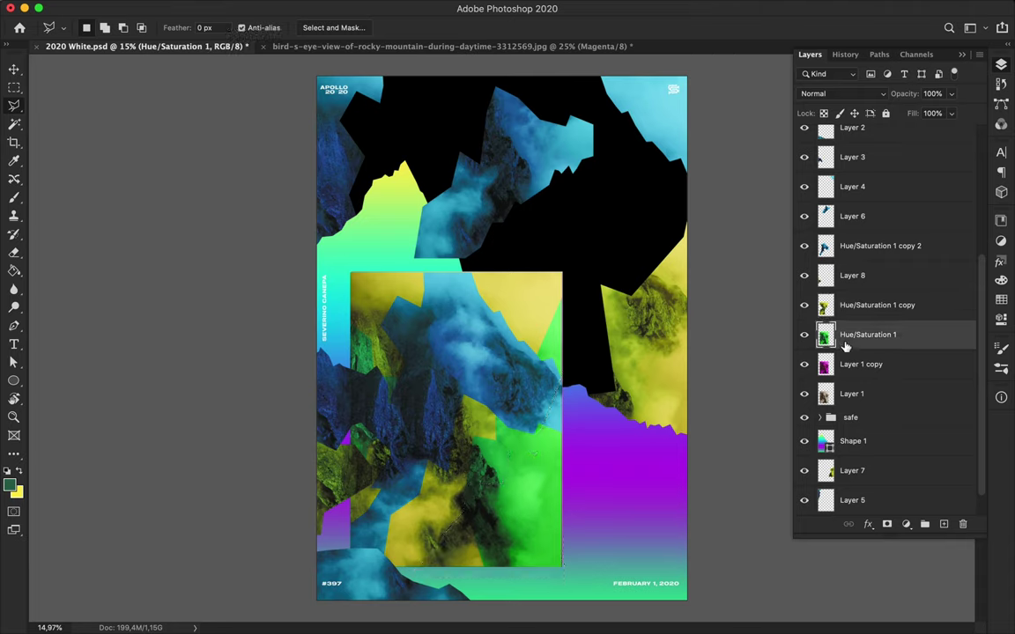
key(ctrl+j)
key(v)
drag(629, 445, 680, 530)
key(ctrl+t)
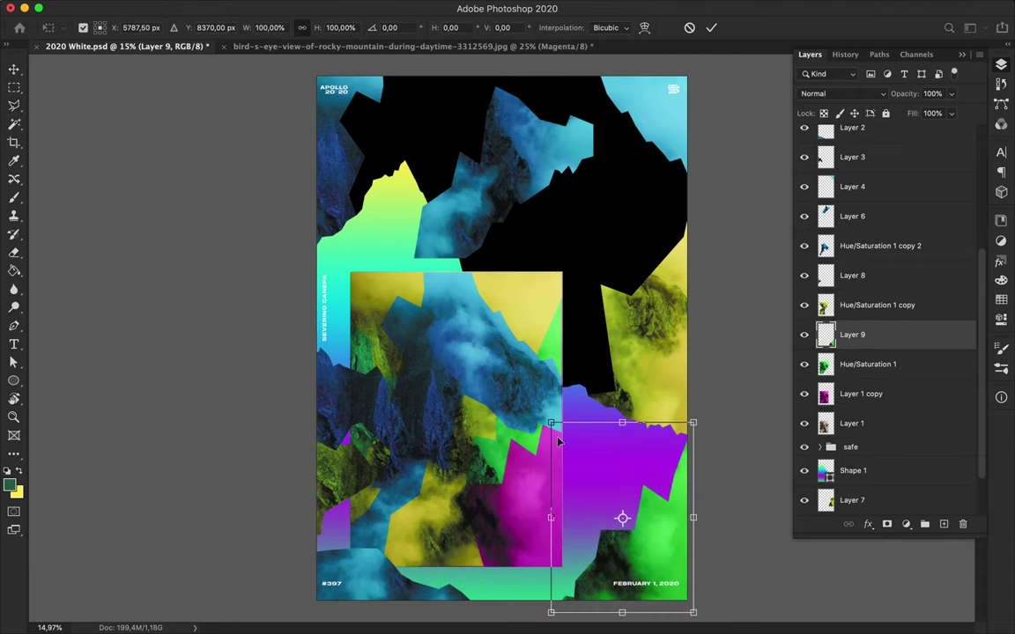
drag(558, 443, 617, 507)
key(Return)
- Shrink the bottom-left rock piece and the two left-side pieces on Layers 3 and 8
click(467, 555)
key(ctrl+t)
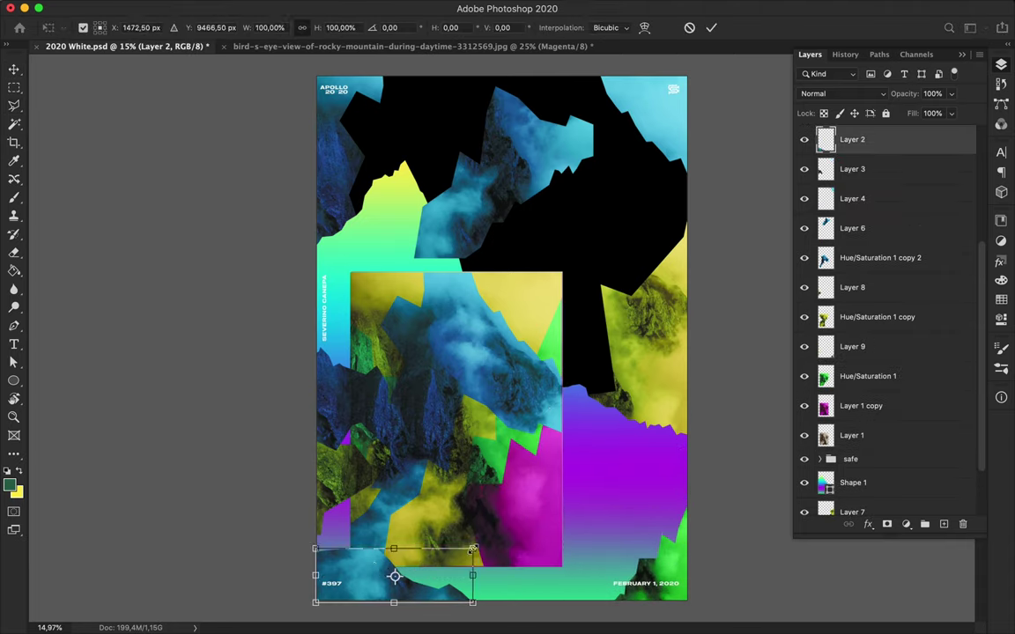
drag(473, 550, 396, 577)
key(Return)
click(356, 435)
shift+click(356, 435)
key(ctrl+t)
drag(410, 537, 360, 425)
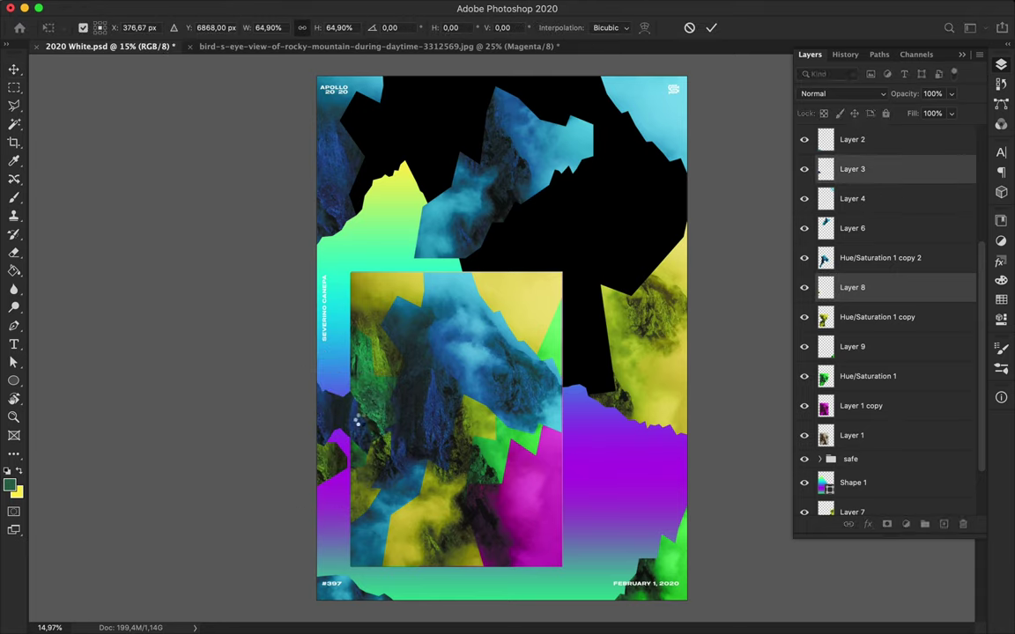
key(Return)
- Narrow the top-left strip and shrink the blue cloud piece, nudging it down and right
click(334, 177)
key(ctrl+t)
drag(379, 194, 330, 195)
key(Return)
click(544, 154)
key(ctrl+t)
drag(594, 254, 493, 163)
key(Return)
drag(453, 124, 517, 151)
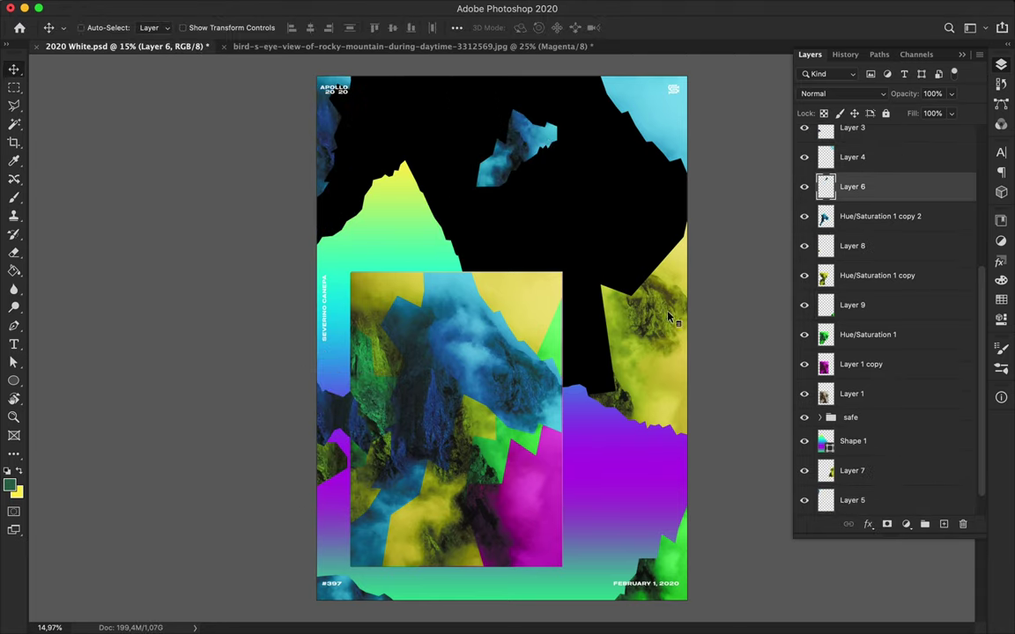
- Shrink the yellow piece into the bottom-right corner and raise Layer 7 above Shape 1
click(669, 319)
key(ctrl+t)
drag(566, 349, 650, 351)
key(Return)
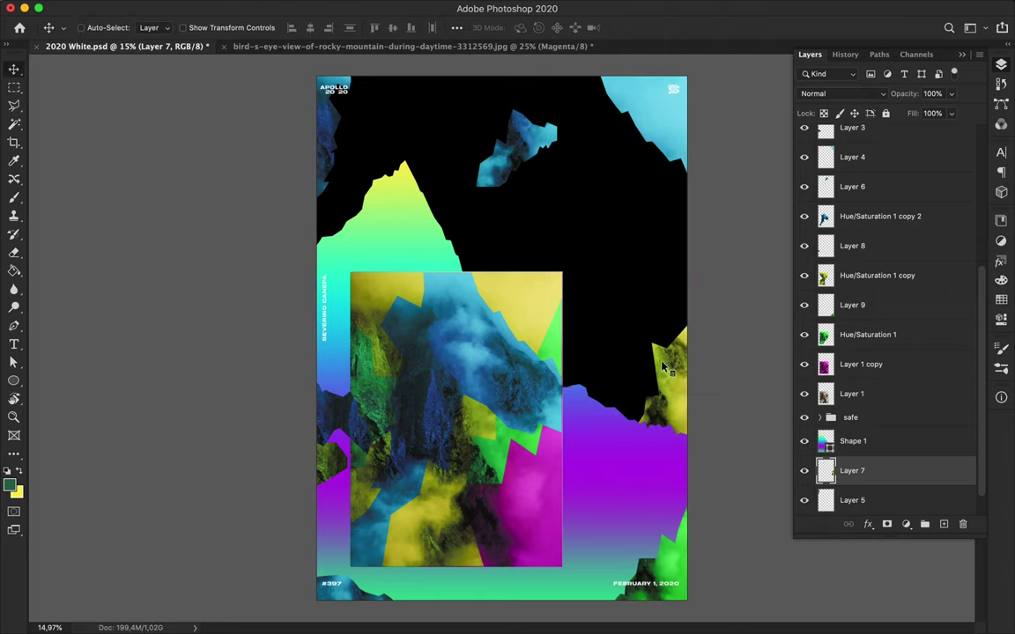
drag(669, 370, 630, 339)
drag(872, 470, 884, 441)
- Move the blue piece toward the lower right over the purple area
drag(590, 326, 667, 564)
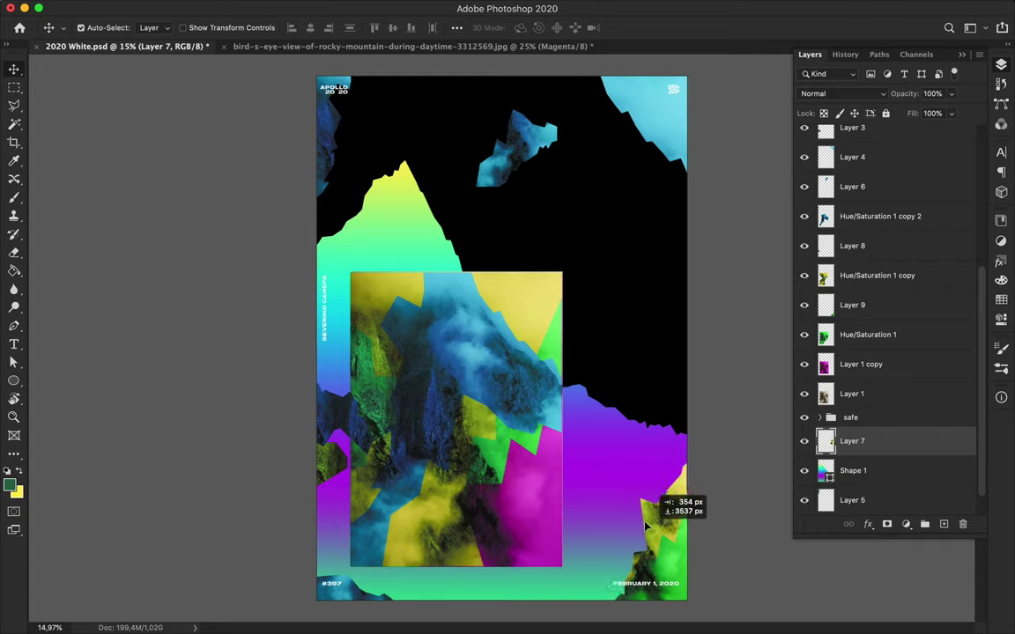
key(ctrl+t)
drag(611, 452, 634, 503)
key(Return)
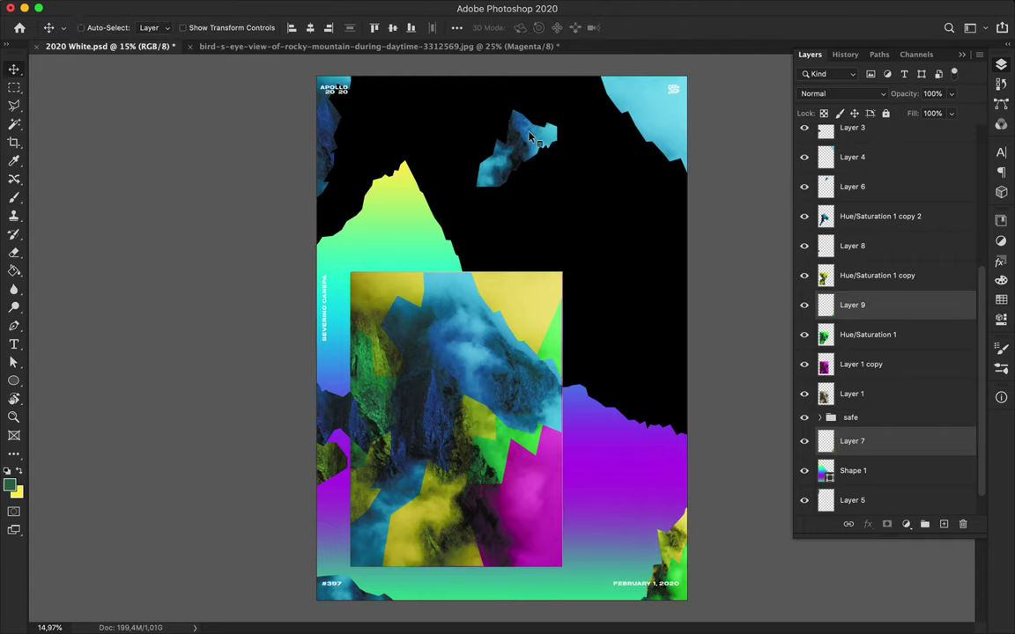
drag(539, 137, 652, 514)
key(ctrl+t)
key(Return)
- Pull the cyan top-right piece down, flip it upside down at the bottom-left and lower it
click(852, 157)
key(ctrl+t)
mouse_move(665, 141)
mouse_down()
mouse_move(665, 421)
mouse_move(598, 461)
mouse_up()
mouse_move(635, 515)
mouse_down()
mouse_move(652, 491)
mouse_move(372, 580)
mouse_up()
key(Return)
key(ctrl+t)
mouse_move(401, 494)
mouse_down()
mouse_move(362, 539)
mouse_move(328, 555)
mouse_up()
key(Return)
drag(321, 481, 328, 546)
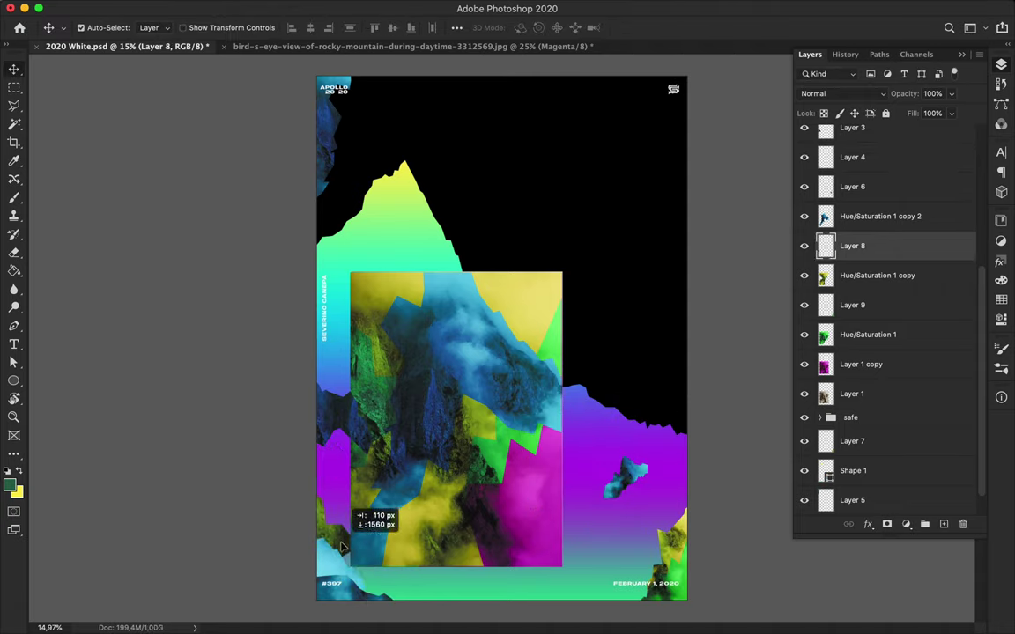
- Shrink and lower the Layer 3 piece, then move the top-left blue strip downward
click(338, 423)
key(ctrl+t)
mouse_move(337, 423)
mouse_down()
mouse_move(343, 499)
mouse_move(324, 502)
mouse_up()
key(Return)
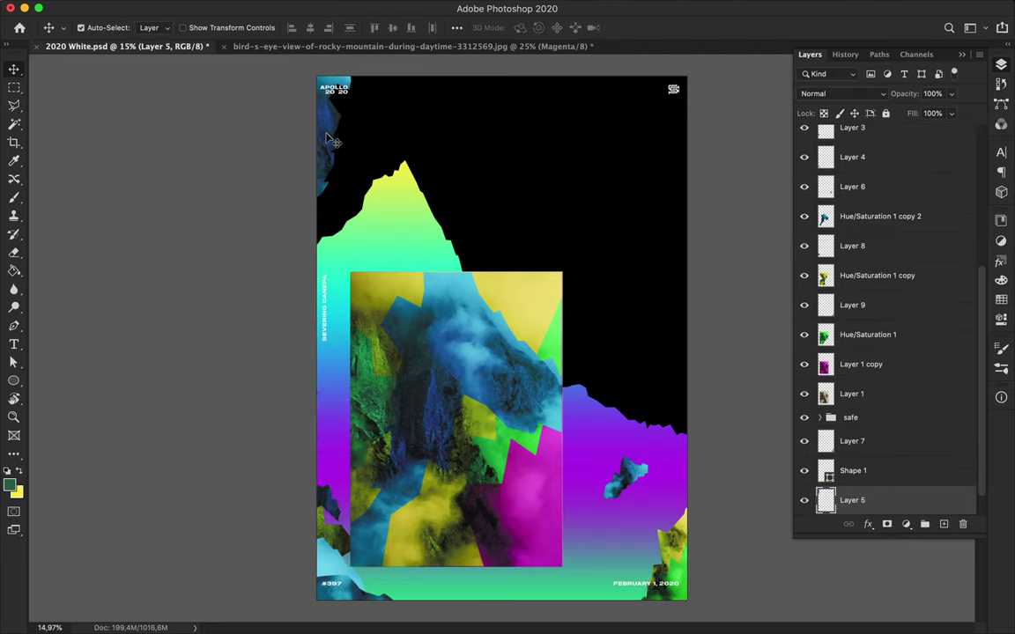
drag(326, 132, 485, 535)
- Resize the bottom rock piece, flip it horizontally and slide it along the bottom edge
drag(908, 351, 873, 404)
key(ctrl+t)
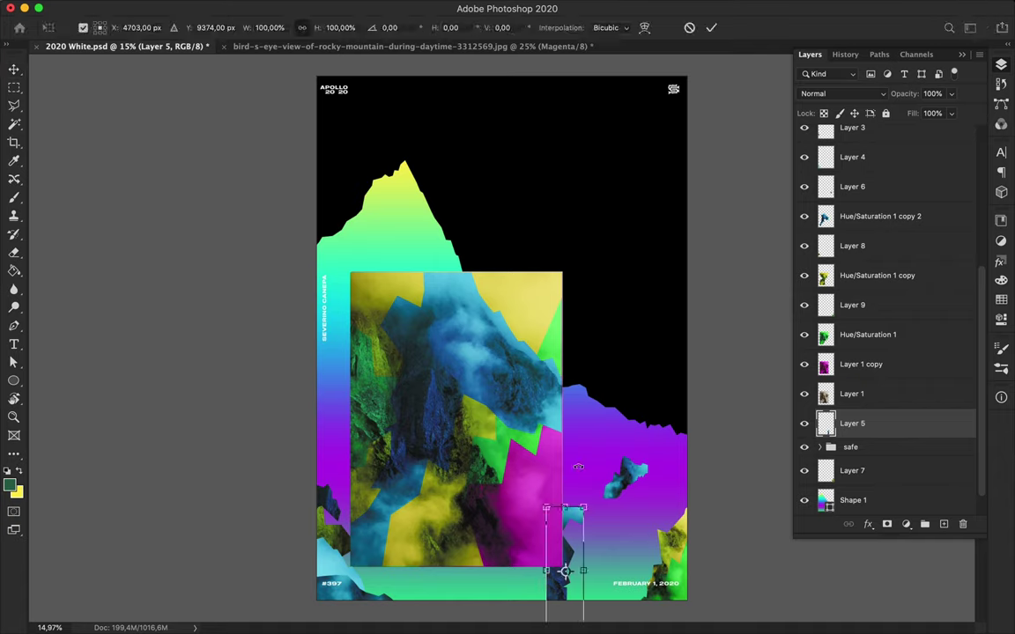
drag(567, 528, 617, 564)
key(Return)
click(176, 7)
mouse_move(164, 335)
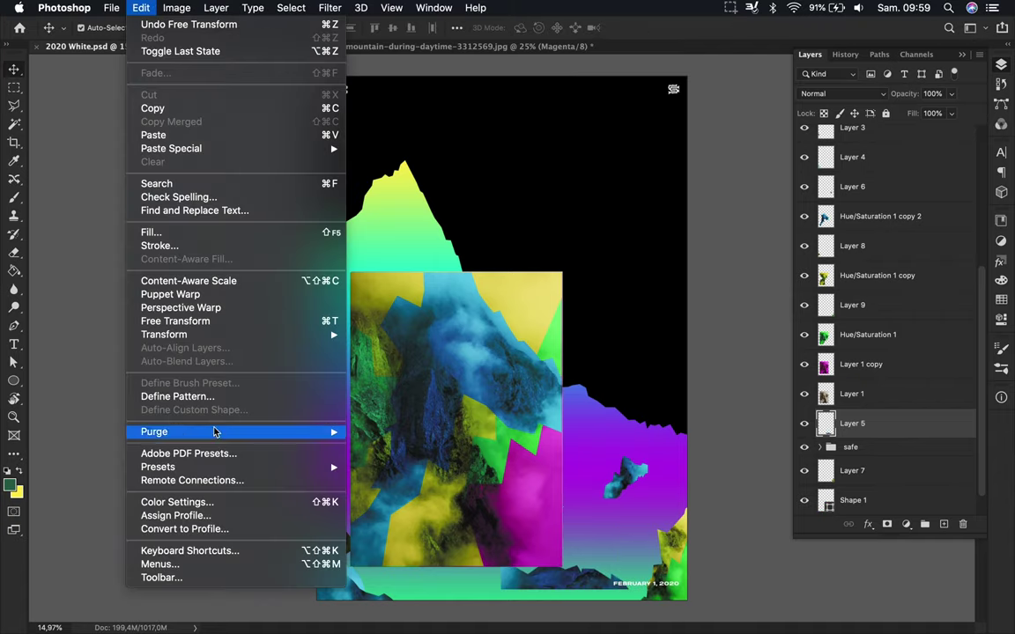
click(431, 557)
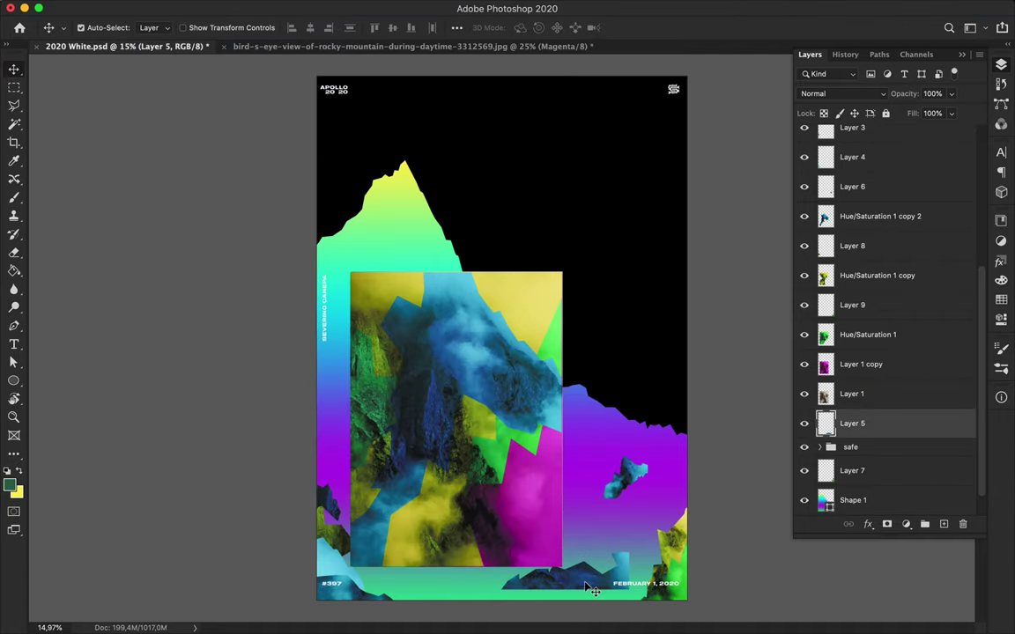
drag(593, 556, 622, 605)
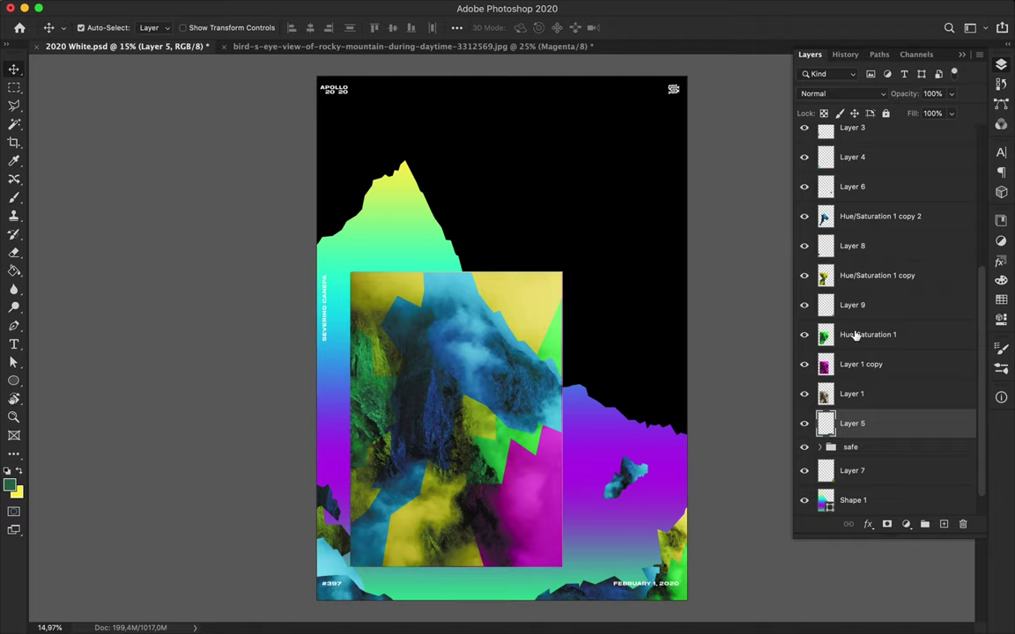
click(854, 336)
key(l)
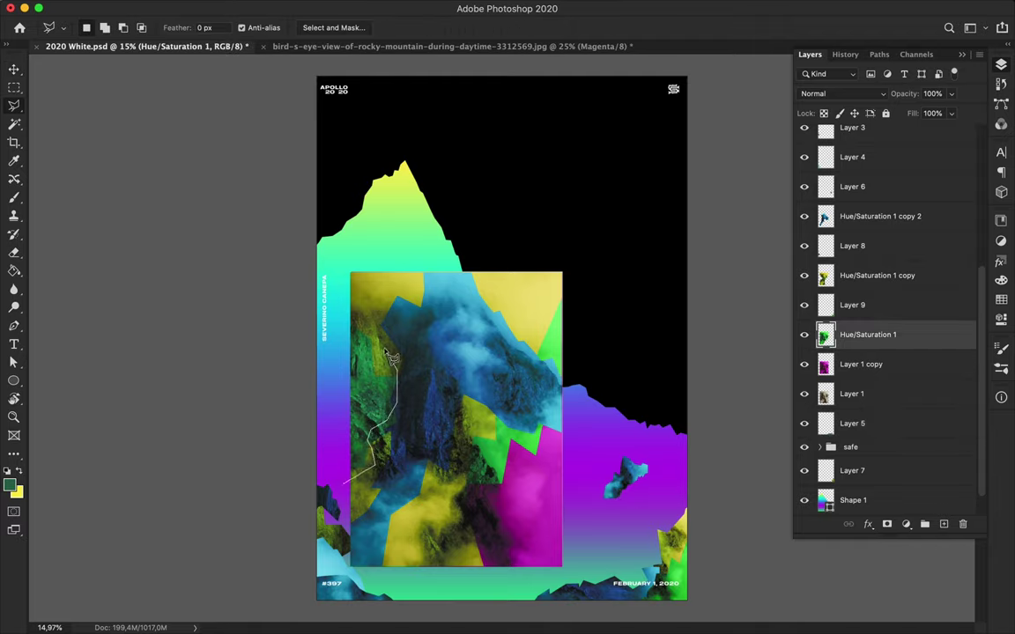
- Lasso a left-side rock fragment, copy it to Layer 10 and move it to the bottom edge
drag(343, 499, 339, 504)
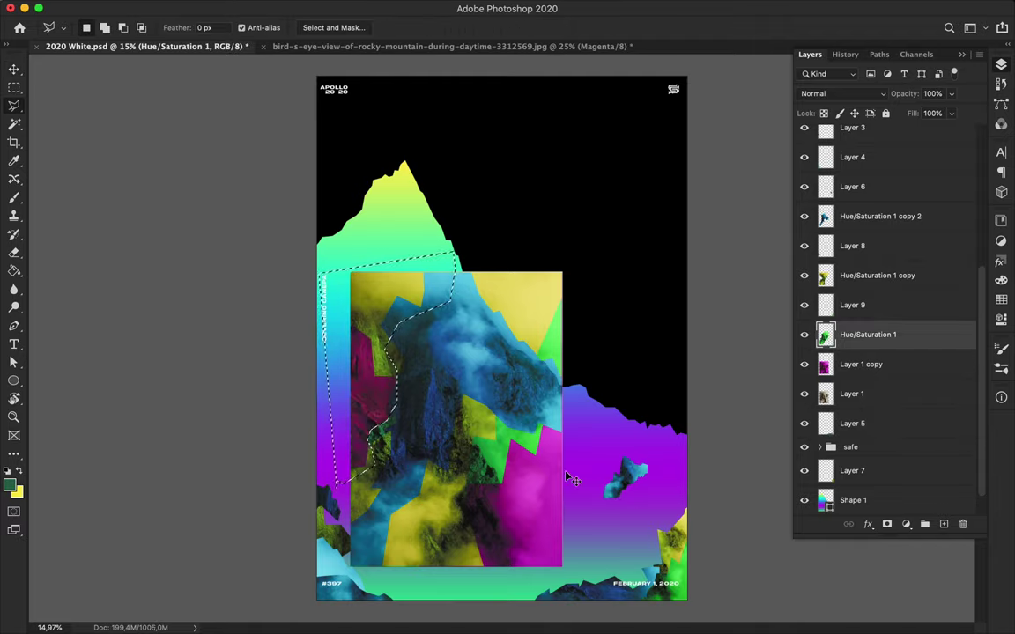
key(ctrl+j)
key(v)
mouse_move(335, 370)
mouse_down()
mouse_move(432, 496)
mouse_move(432, 603)
mouse_up()
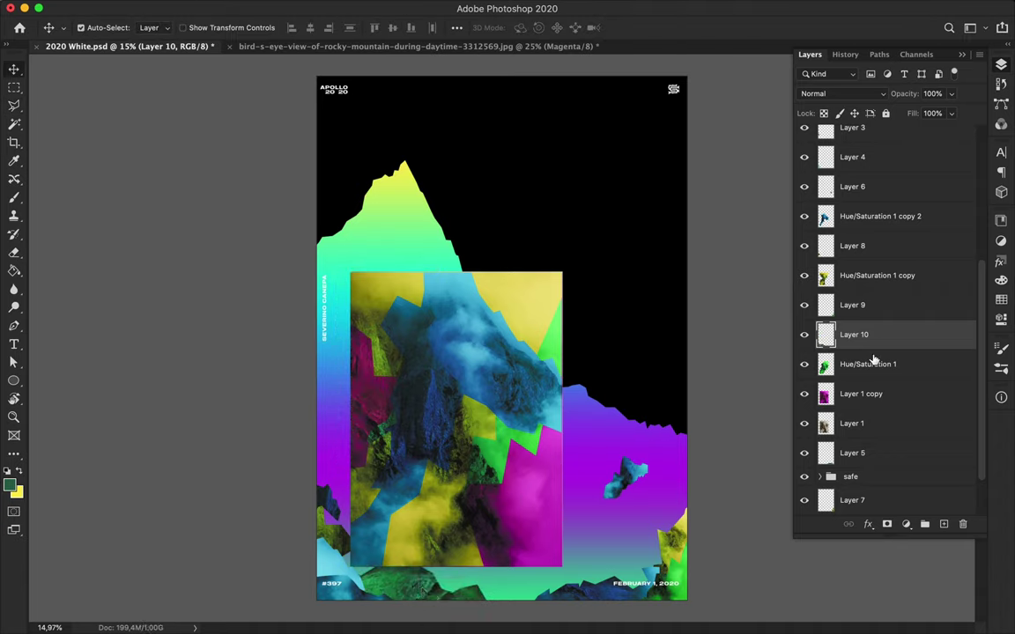
- Cut a magenta fragment from Layer 1 copy into Layer 11 at the right edge, below Layer 7
click(527, 451)
key(l)
drag(509, 571, 497, 510)
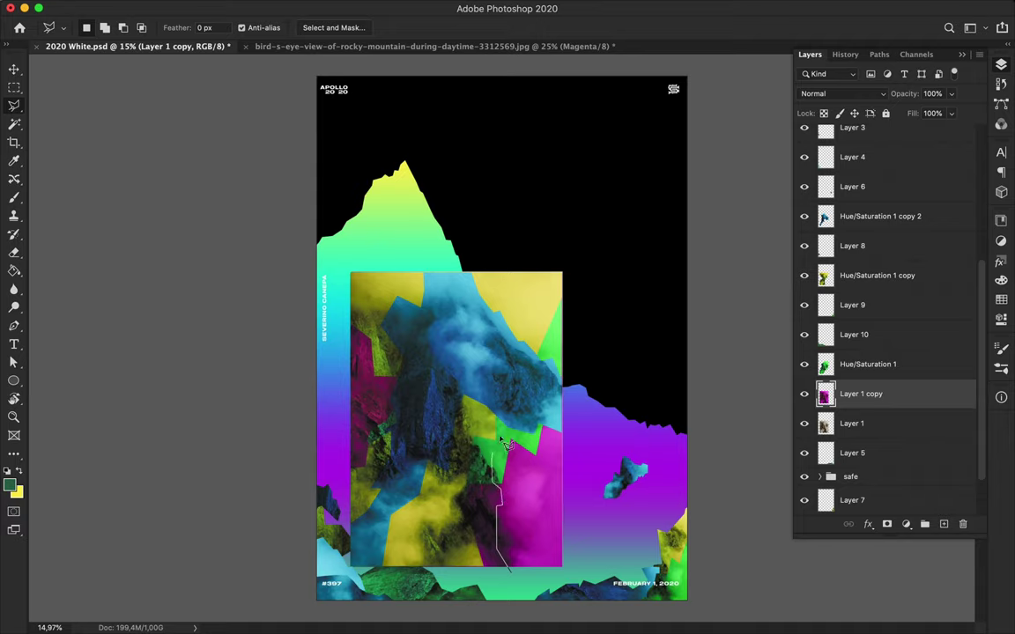
key(ctrl+shift+j)
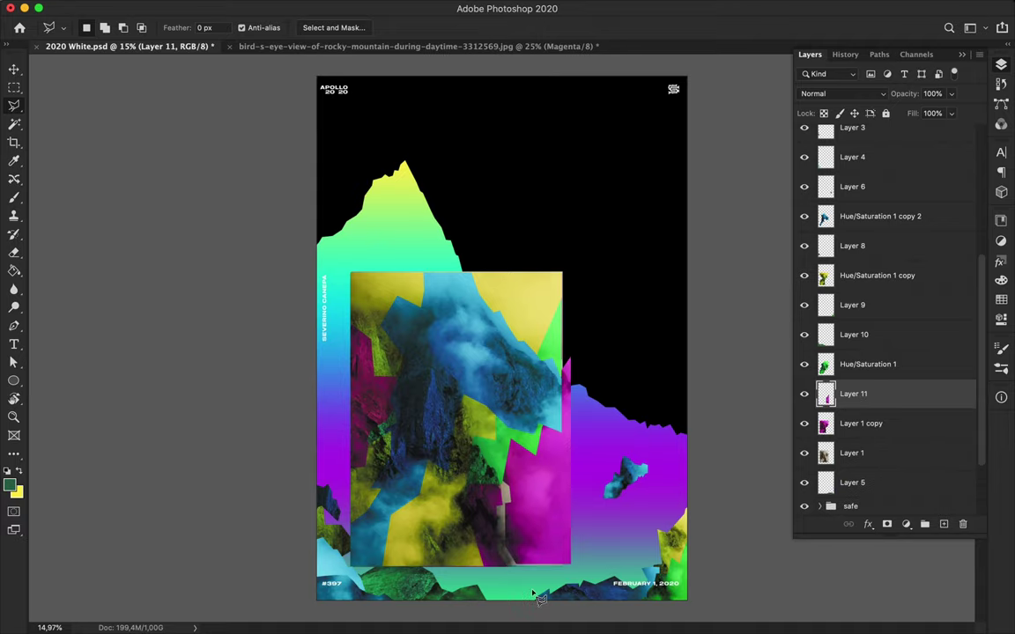
key(v)
drag(548, 503, 645, 503)
click(797, 455)
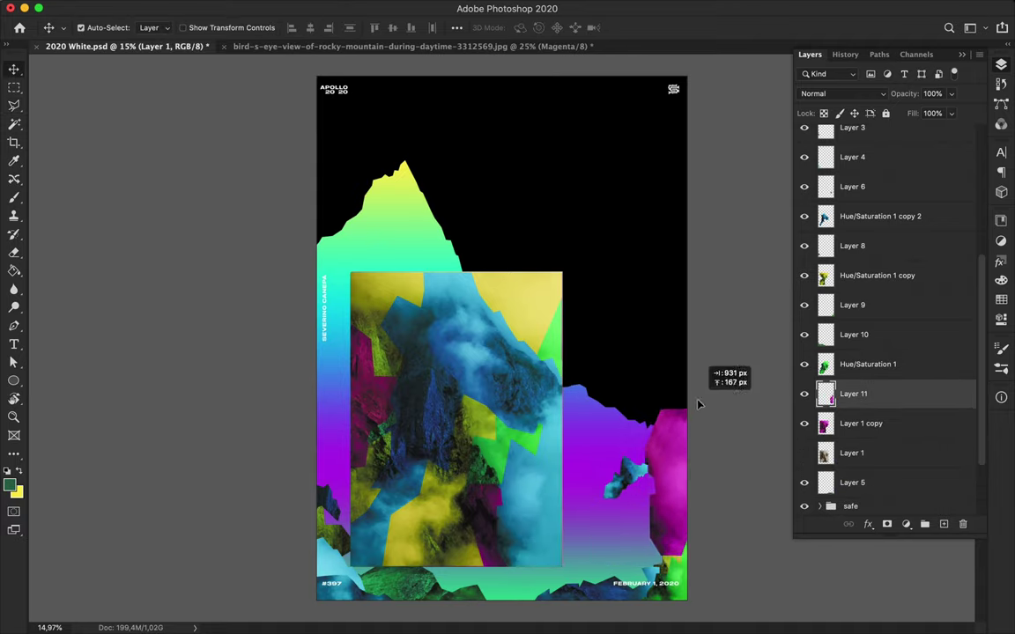
drag(656, 416, 709, 529)
mouse_move(889, 394)
mouse_down()
mouse_move(887, 490)
mouse_move(908, 457)
mouse_up()
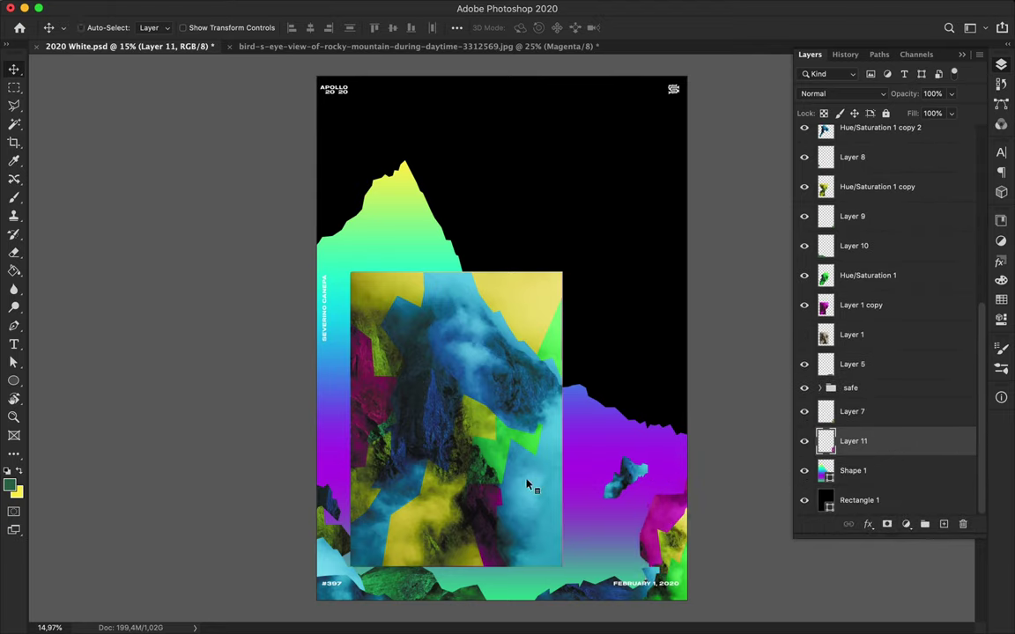
- Try duplicating the collage pieces shifted right, then delete and undo/redo the change
drag(336, 376, 401, 396)
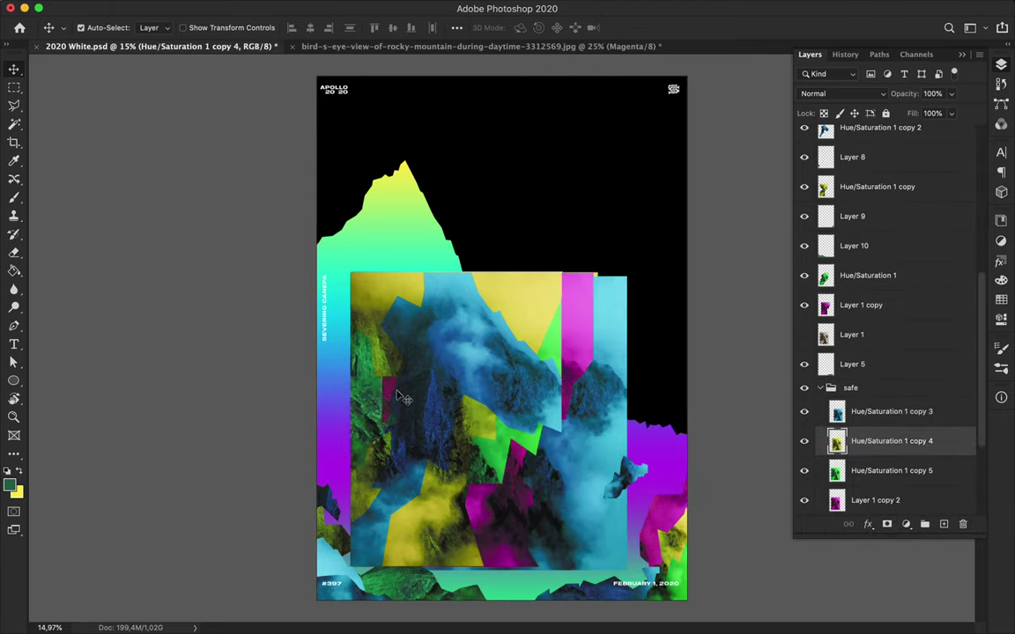
shift+click(892, 470)
shift+click(875, 501)
key(Delete)
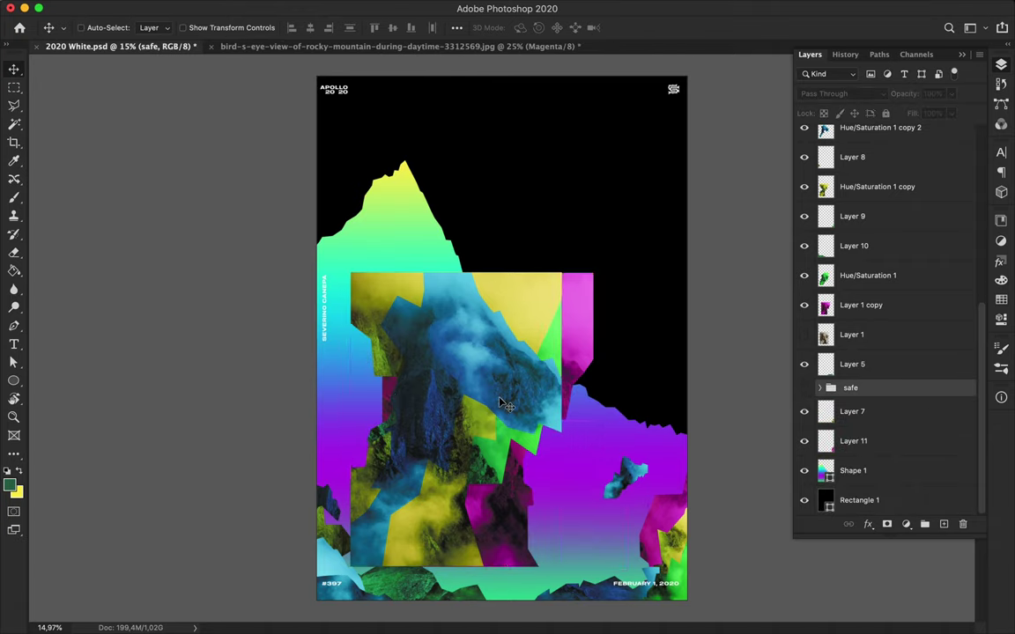
key(ctrl+z)
key(ctrl+shift+z)
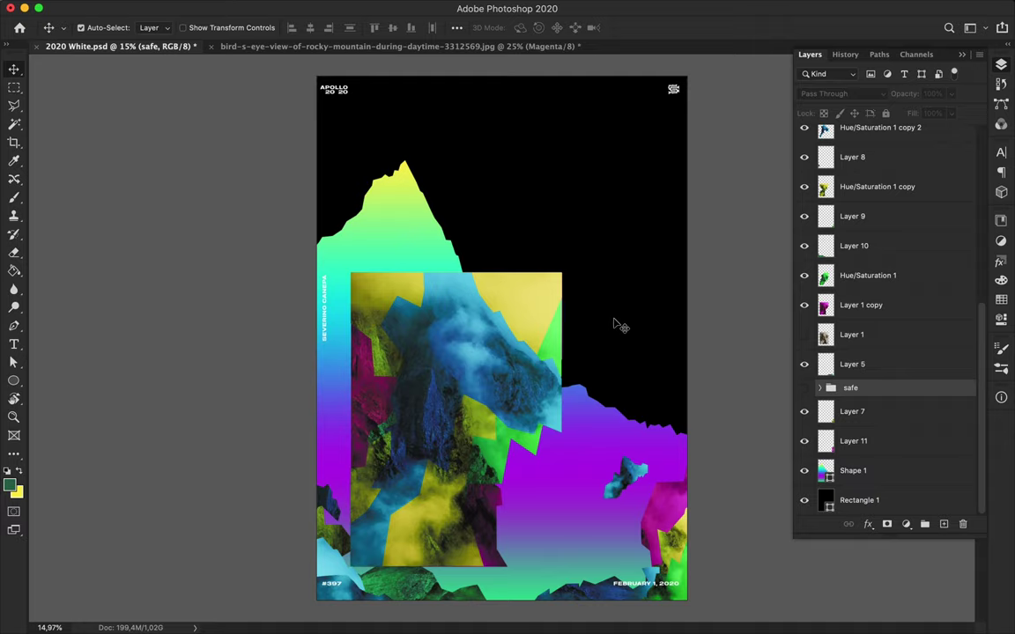
- Select five rock fragments, move them to the poster top and flip them upside down
click(607, 417)
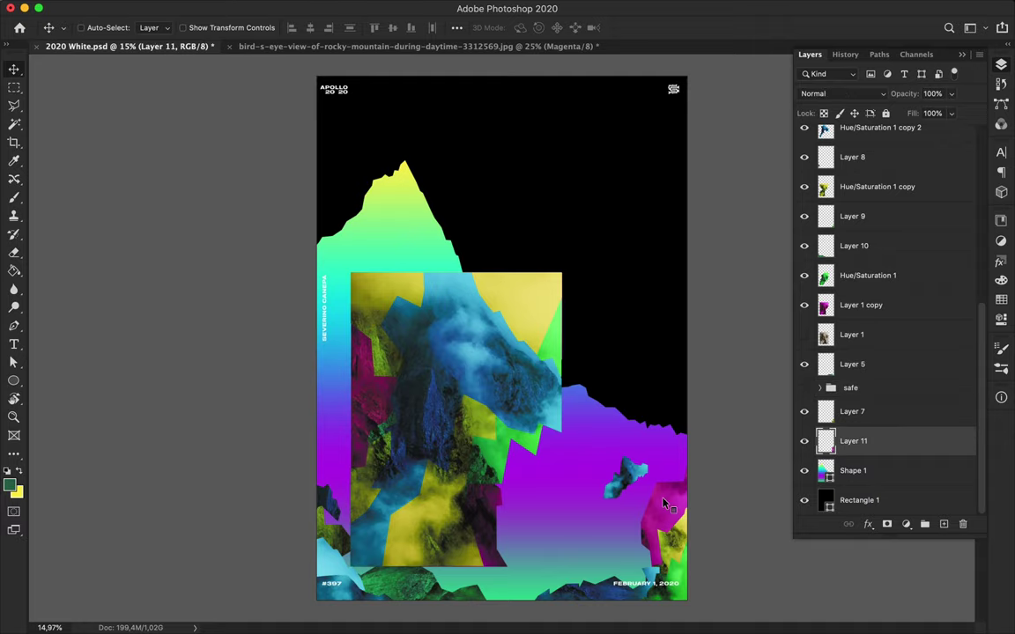
shift+click(617, 528)
shift+click(669, 576)
shift+click(607, 593)
shift+click(333, 542)
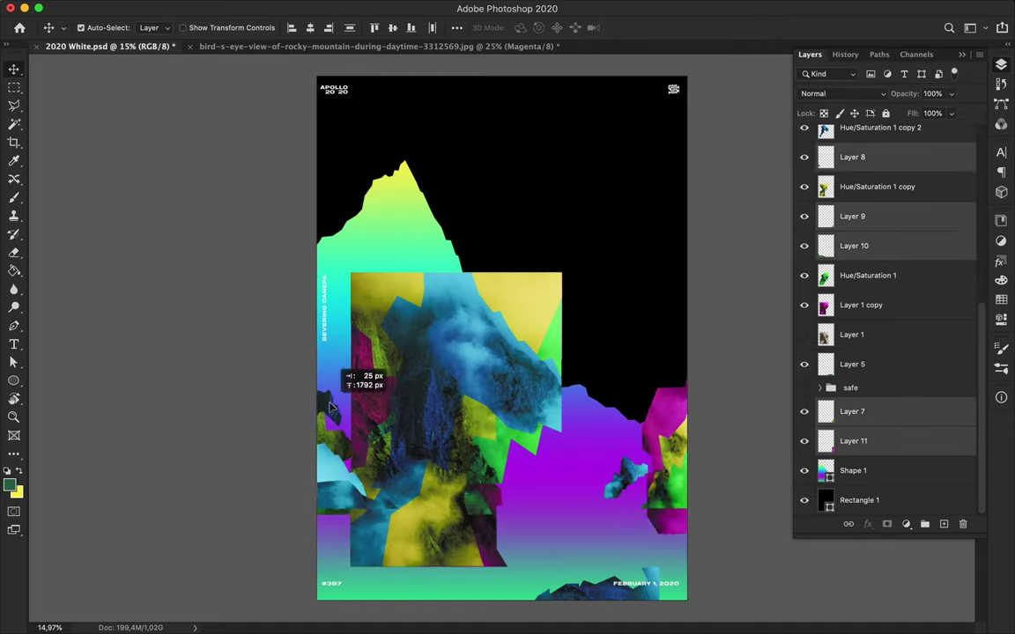
drag(333, 542, 333, 234)
key(ctrl+t)
drag(741, 388, 659, 150)
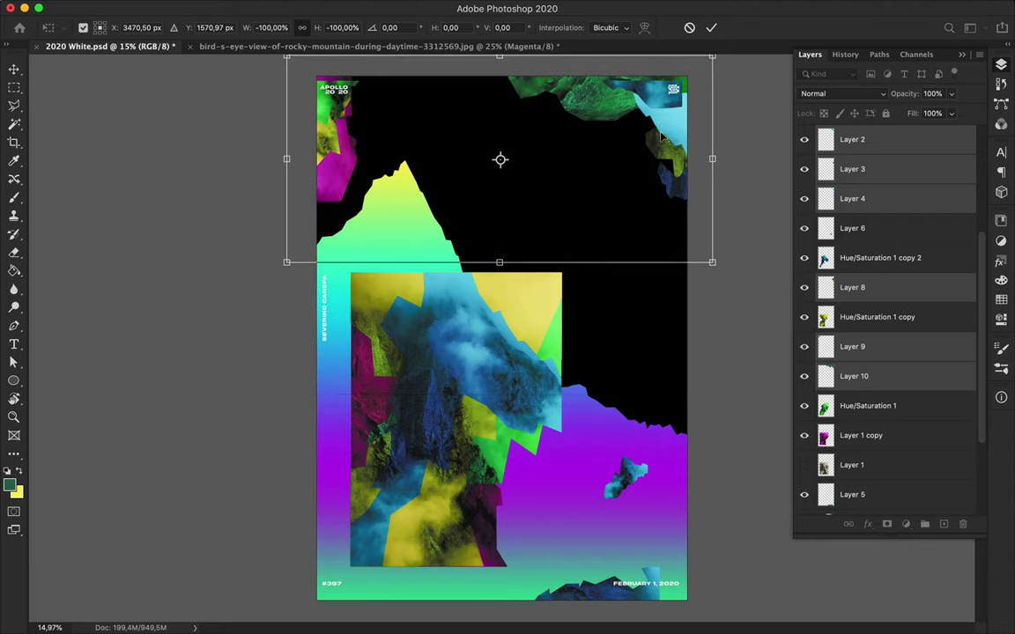
key(Return)
- Rotate the Layer 6 fragment into the top-left corner, merge it down, then undo the edits
click(621, 471)
key(ctrl+t)
mouse_move(523, 445)
mouse_down()
mouse_move(643, 631)
mouse_move(668, 616)
mouse_up()
drag(618, 469, 398, 88)
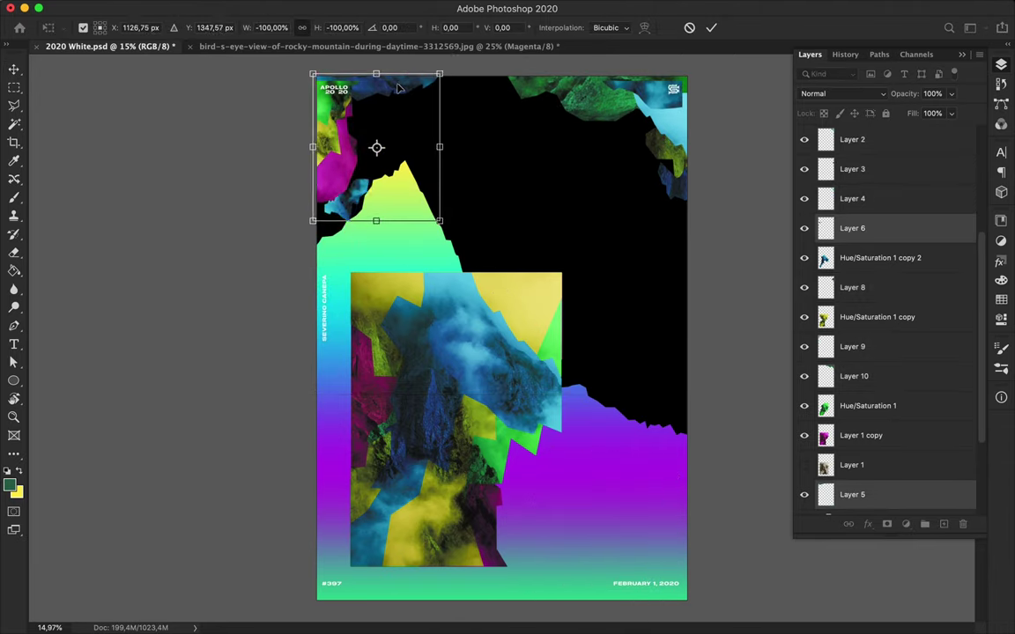
key(Return)
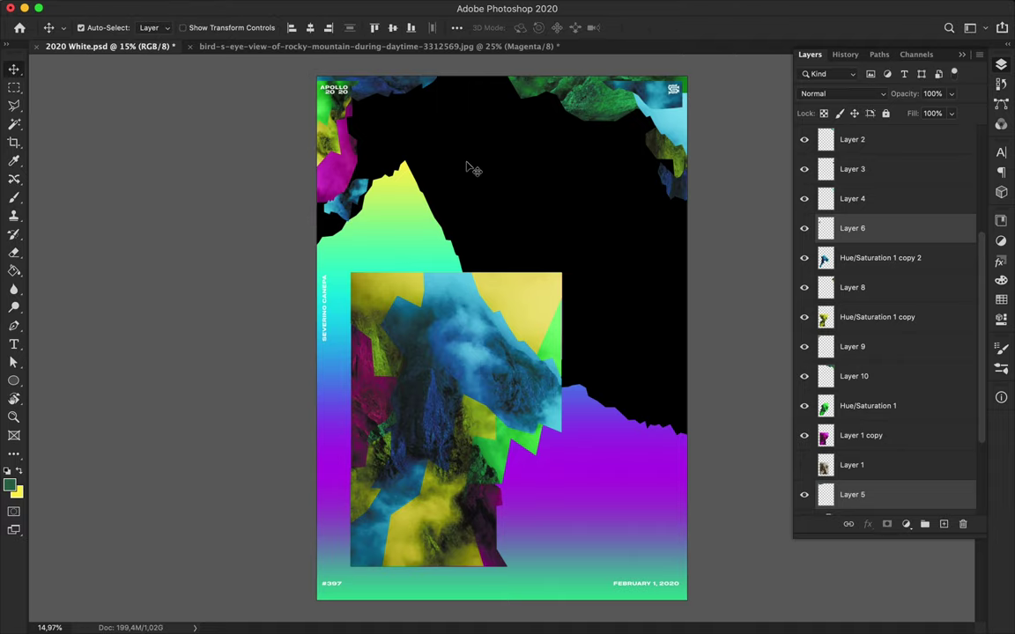
drag(467, 168, 581, 169)
key(ctrl+e)
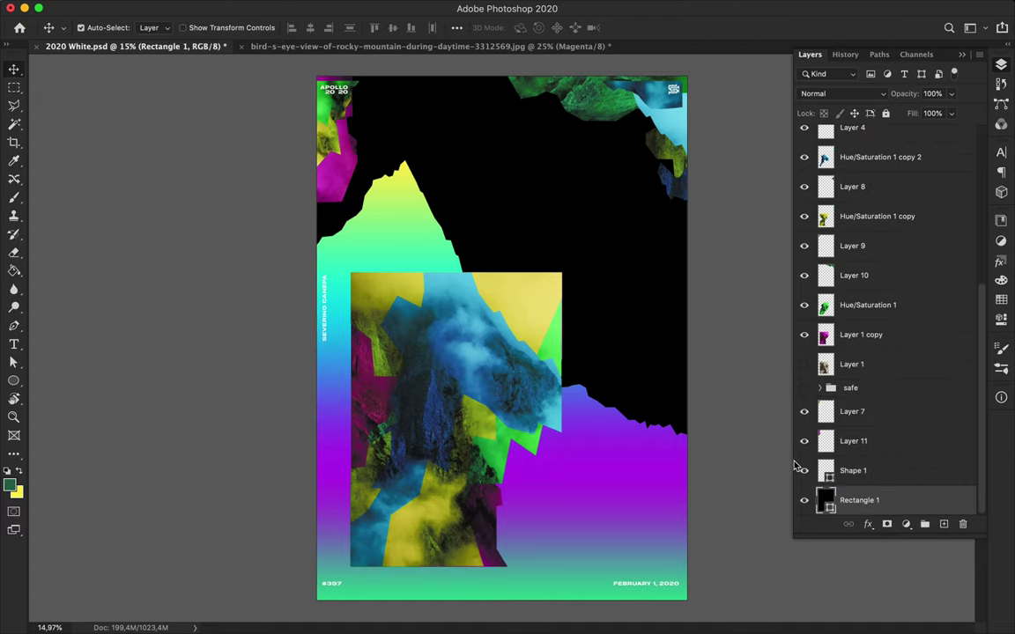
key(ctrl+z)
key(ctrl+z)
key(ctrl+z)
key(ctrl+z)
key(ctrl+z)
key(ctrl+z)
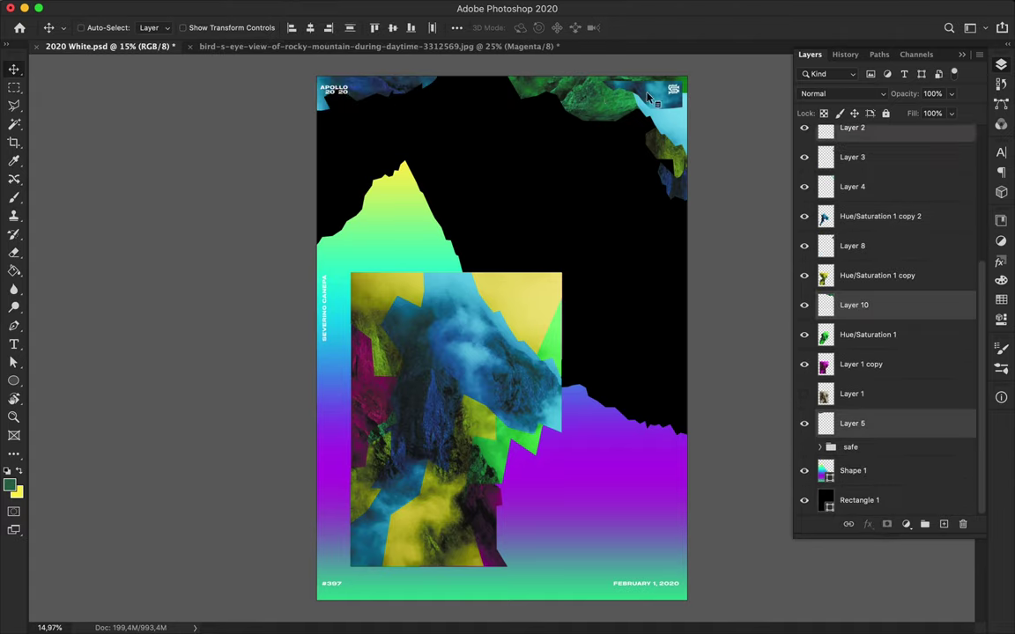
key(ctrl+z)
key(ctrl+z)
key(ctrl+z)
key(ctrl+z)
key(ctrl+z)
key(ctrl+z)
key(ctrl+z)
key(ctrl+z)
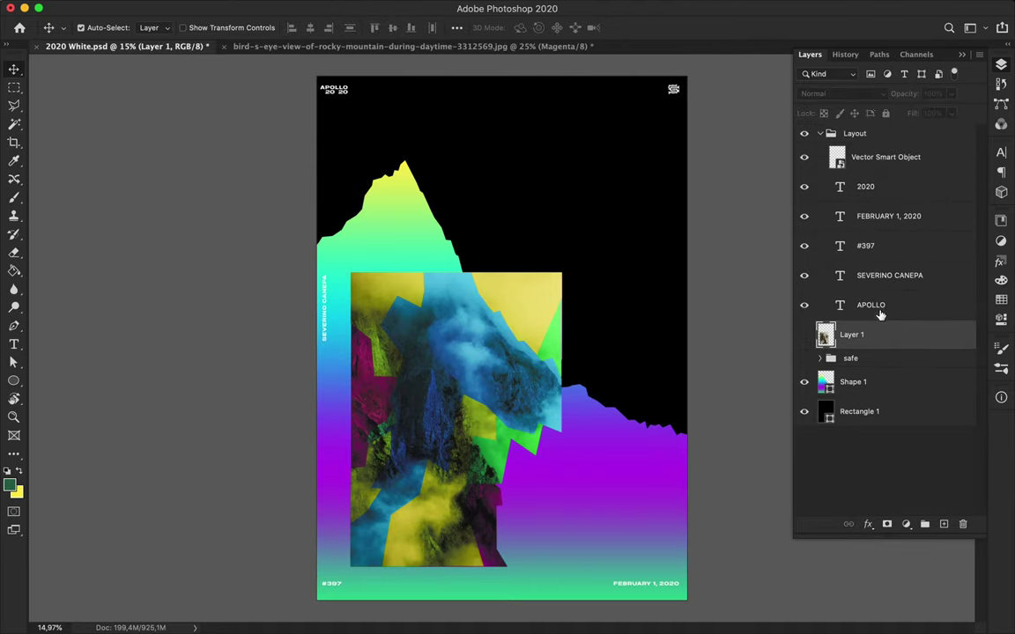
- Hide the collage in the safe group and show the Layer 1 mountain photo
click(805, 381)
click(804, 336)
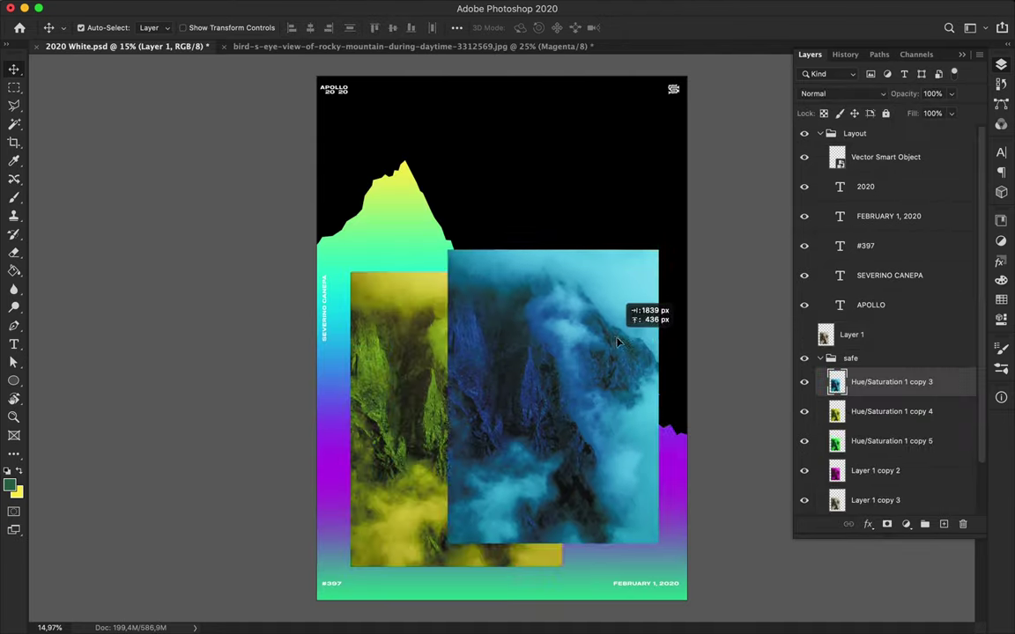
click(850, 357)
click(804, 358)
click(820, 357)
click(804, 335)
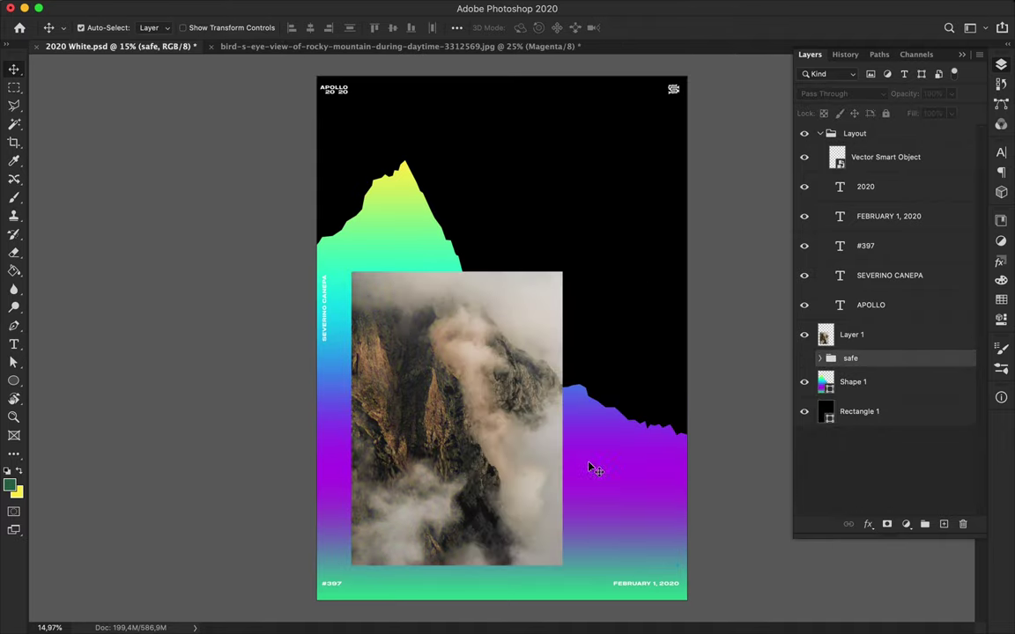
- Duplicate the Shape 1 gradient mountain above Layer 1 and nudge it slightly lower
super+click(618, 469)
key(super+j)
drag(889, 385, 890, 327)
drag(471, 289, 471, 297)
- Select the Layer 1 photo and switch to the Gradient Tool, checking its settings
click(889, 364)
key(g)
right_click(15, 271)
click(76, 269)
click(106, 28)
click(709, 147)
- Mask Shape 1 with a black-to-white gradient so the mountain fades into the rock photo
drag(564, 277, 571, 282)
key(super+z)
click(887, 524)
drag(424, 483, 571, 276)
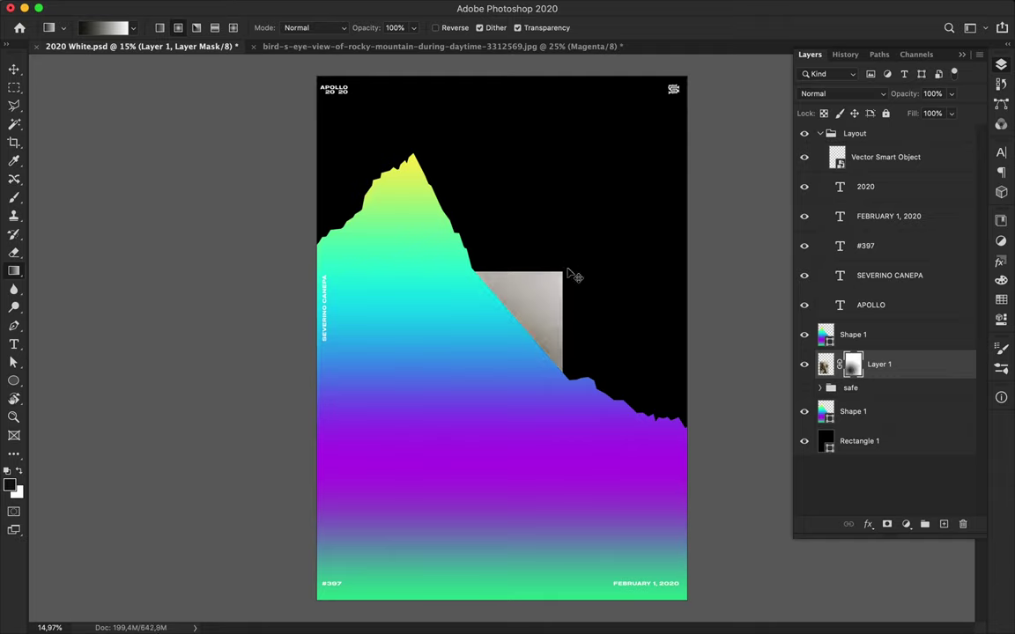
drag(853, 364, 853, 335)
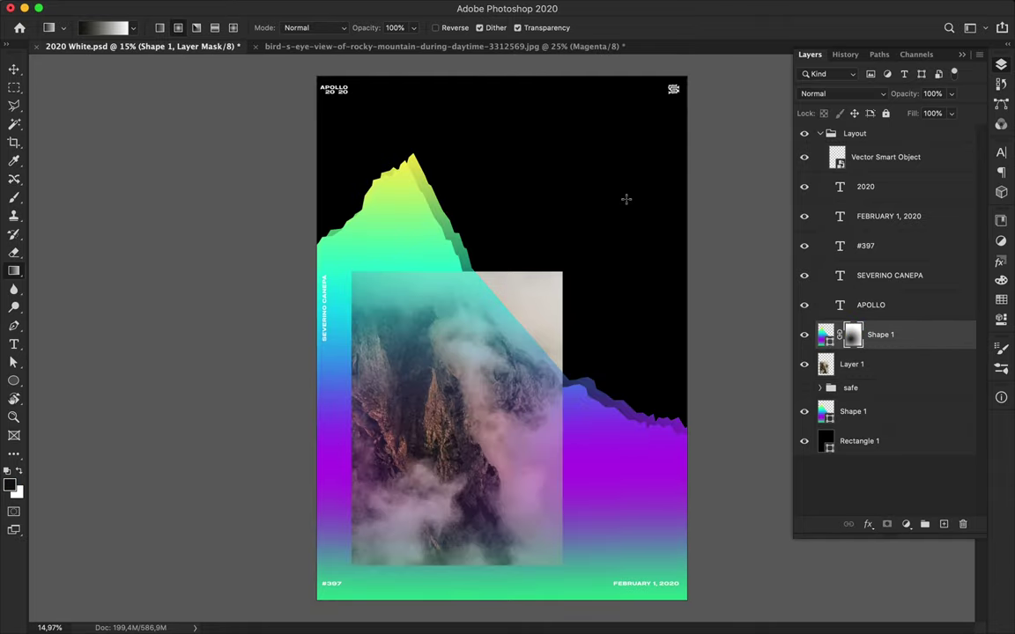
drag(569, 184, 441, 397)
drag(409, 439, 410, 441)
key(super+z)
drag(313, 607, 310, 607)
key(super+z)
drag(258, 580, 212, 572)
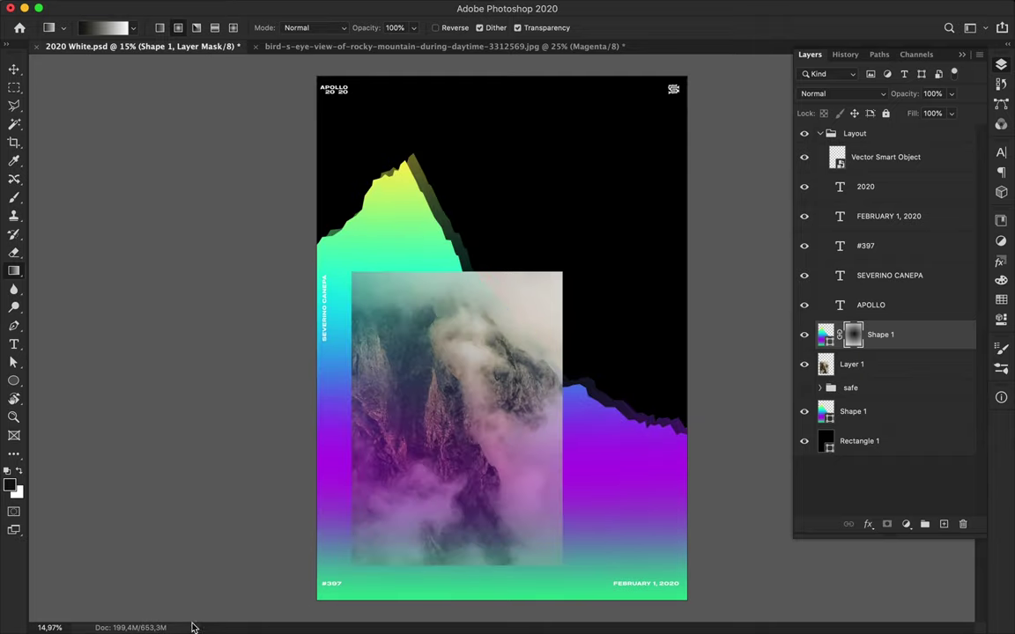
- Alt-drag an offset Shape 1 copy to create a layered ridge edge
key(v)
mouse_move(467, 246)
mouse_down()
mouse_move(455, 250)
mouse_move(457, 240)
mouse_up()
scroll(632, 306, up, 1)
scroll(593, 461, down, 1)
click(555, 301)
key(l)
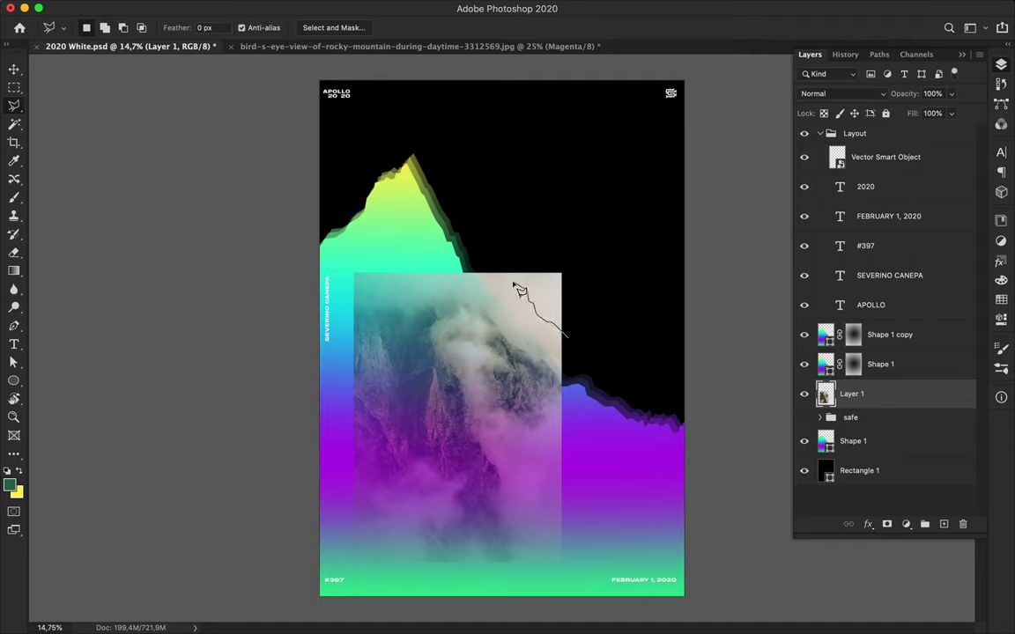
- Delete the lassoed top-right photo corner along the ridge, then start a text layer above the peak
key(Delete)
key(ctrl+d)
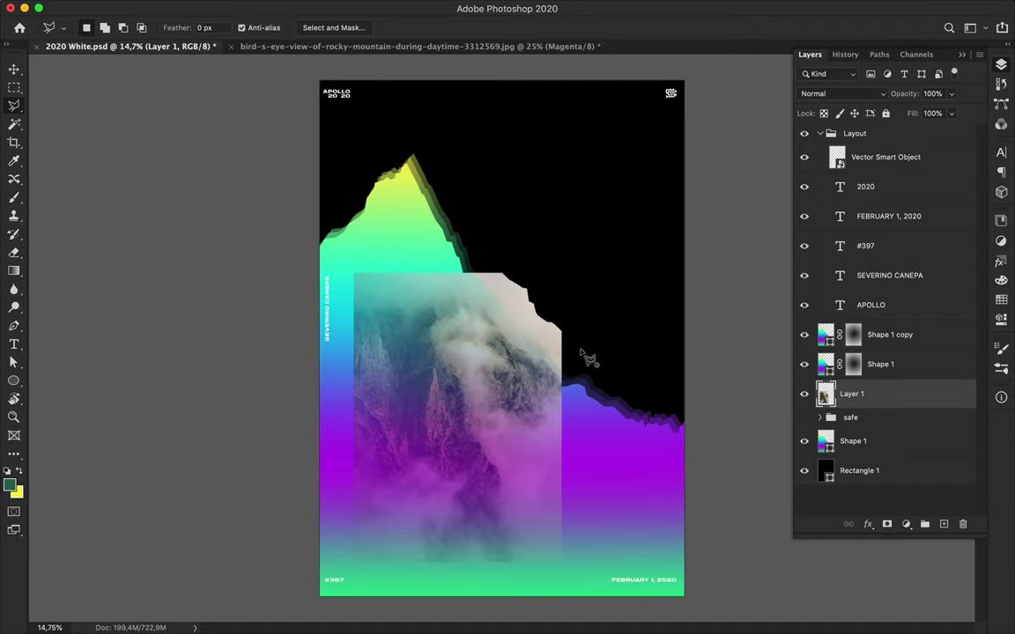
key(ctrl+plus)
key(t)
click(463, 169)
text(PHOTOGRAPH #205)
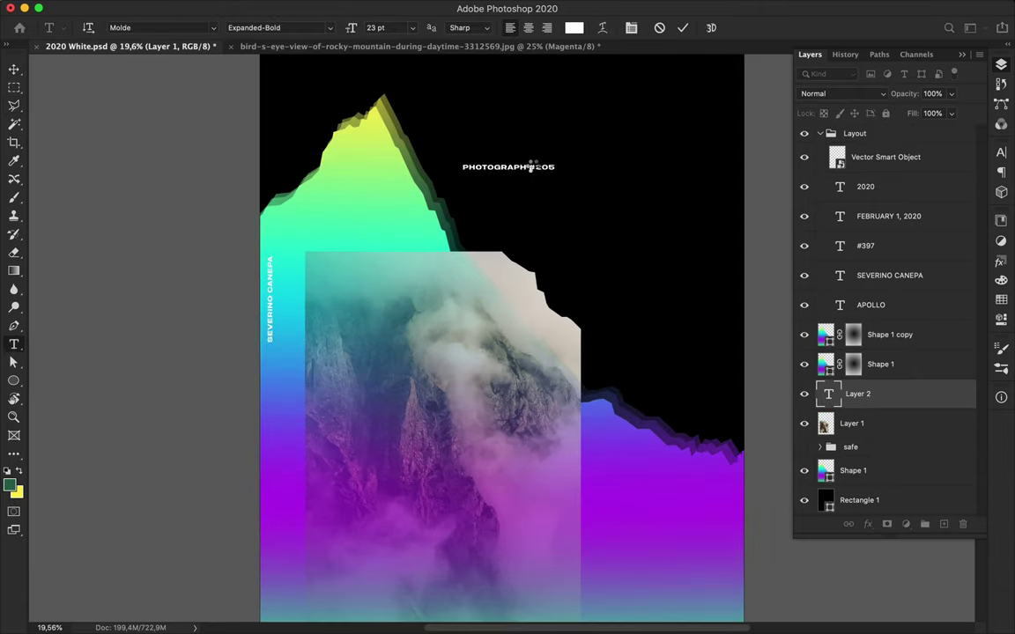
- Try a different font on PHOTOGRAPH and enlarge the title proportionally
click(1001, 152)
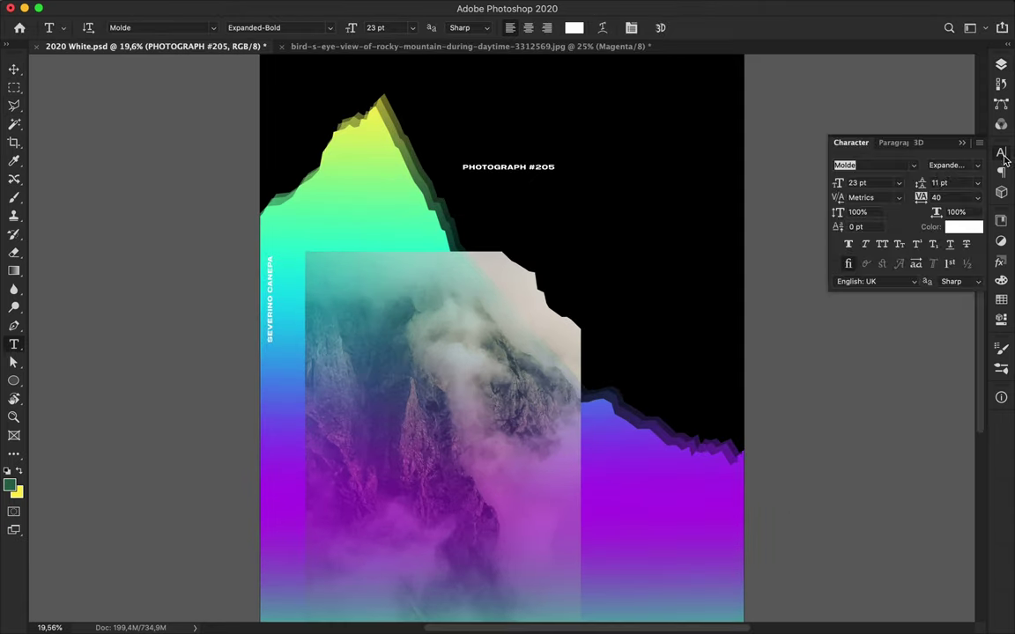
click(914, 165)
scroll(831, 264, down, 5)
scroll(846, 396, down, 5)
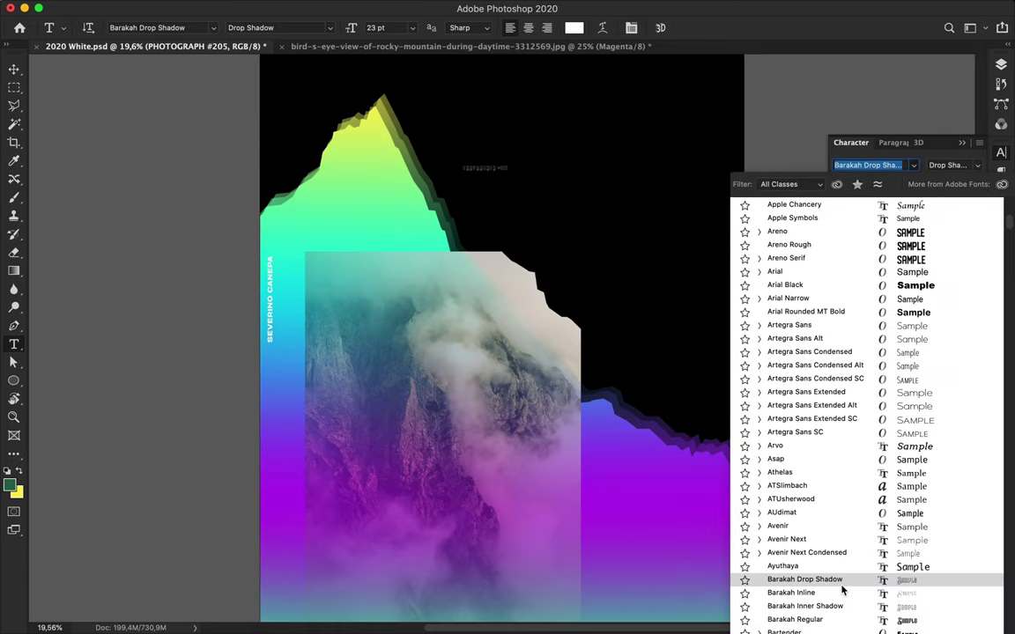
scroll(877, 438, down, 5)
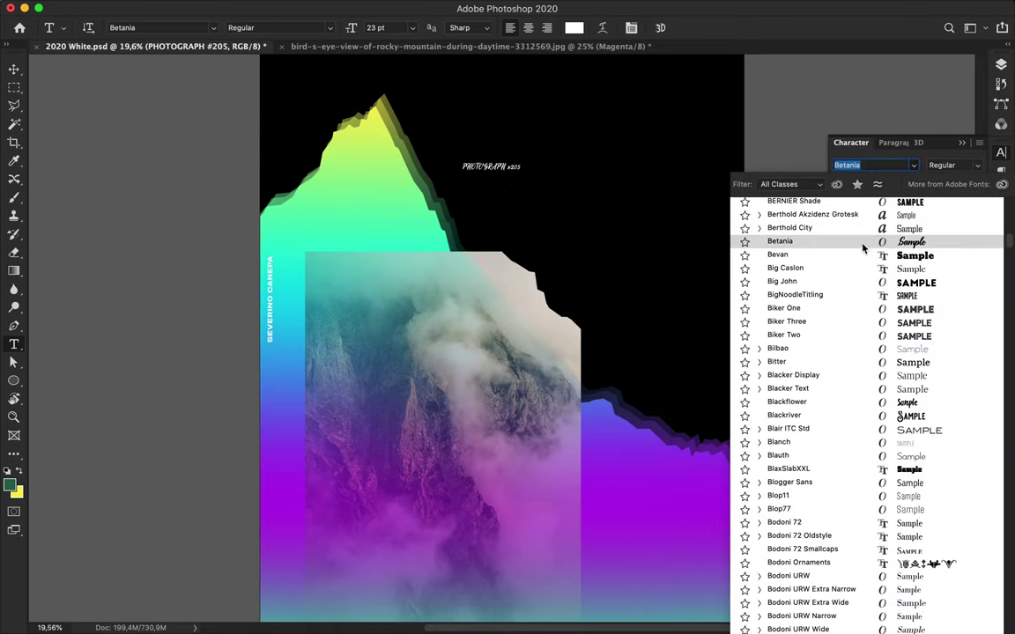
click(848, 336)
click(884, 142)
key(ctrl+t)
drag(507, 173, 669, 301)
key(Return)
- Apply Core Sans G Cube to the title and separate #205 onto its own line
click(846, 142)
click(913, 165)
scroll(868, 473, down, 10)
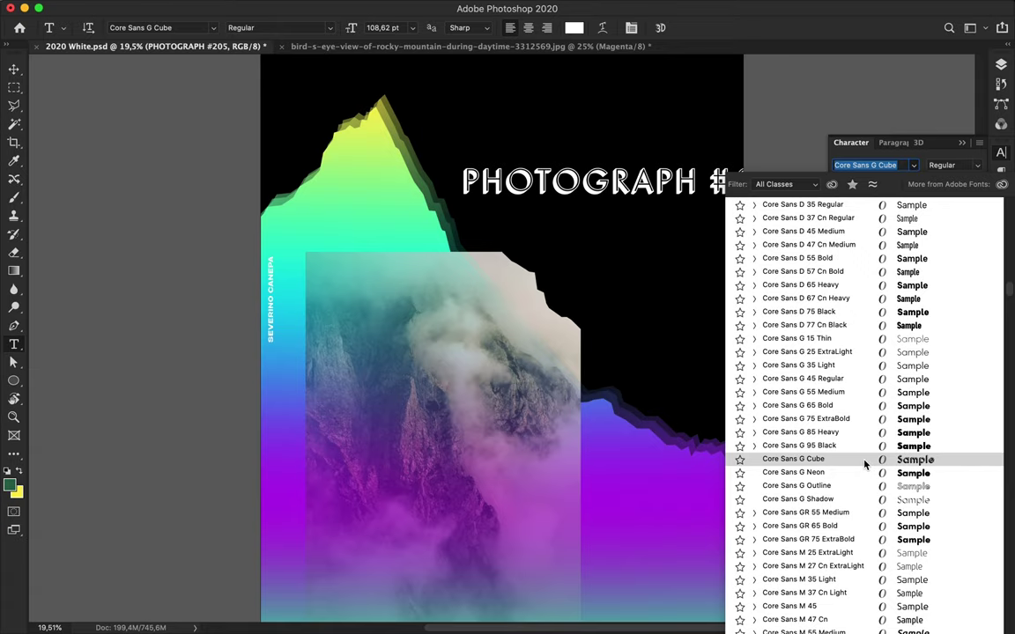
click(865, 459)
double_click(749, 181)
key(BackSpace)
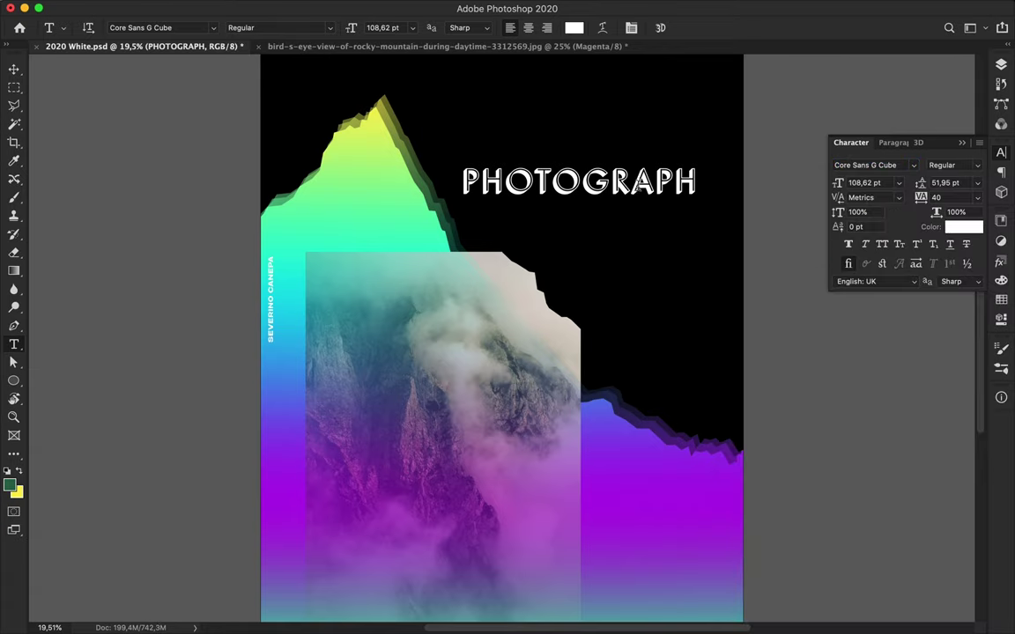
key(ctrl+z)
- Set the #205 line in Core Magic Rough Wand1
click(913, 165)
scroll(905, 251, down, 10)
scroll(875, 487, down, 10)
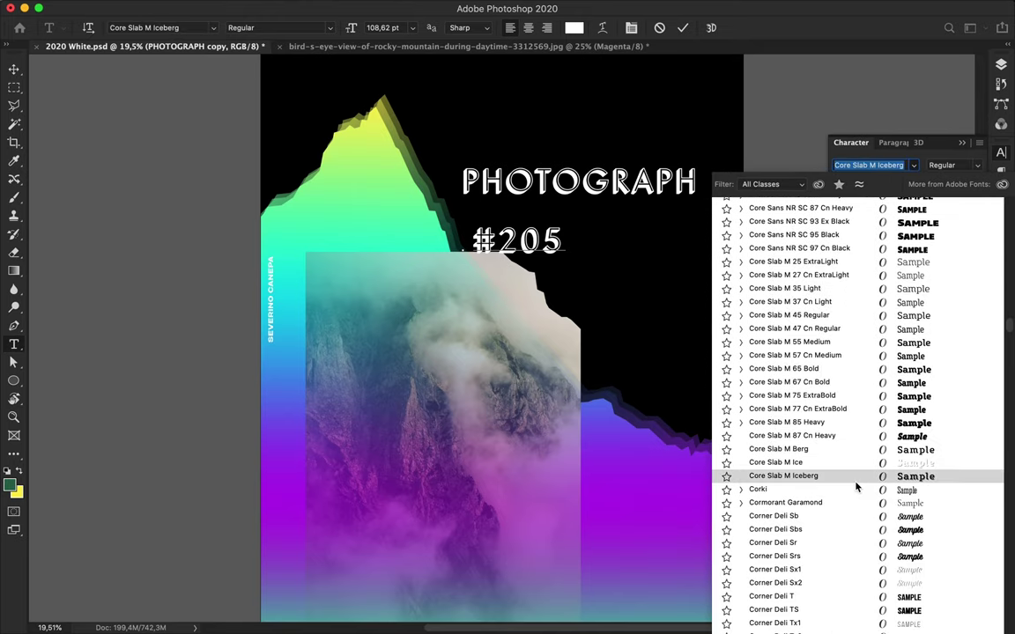
click(913, 164)
scroll(884, 529, down, 10)
scroll(884, 529, up, 10)
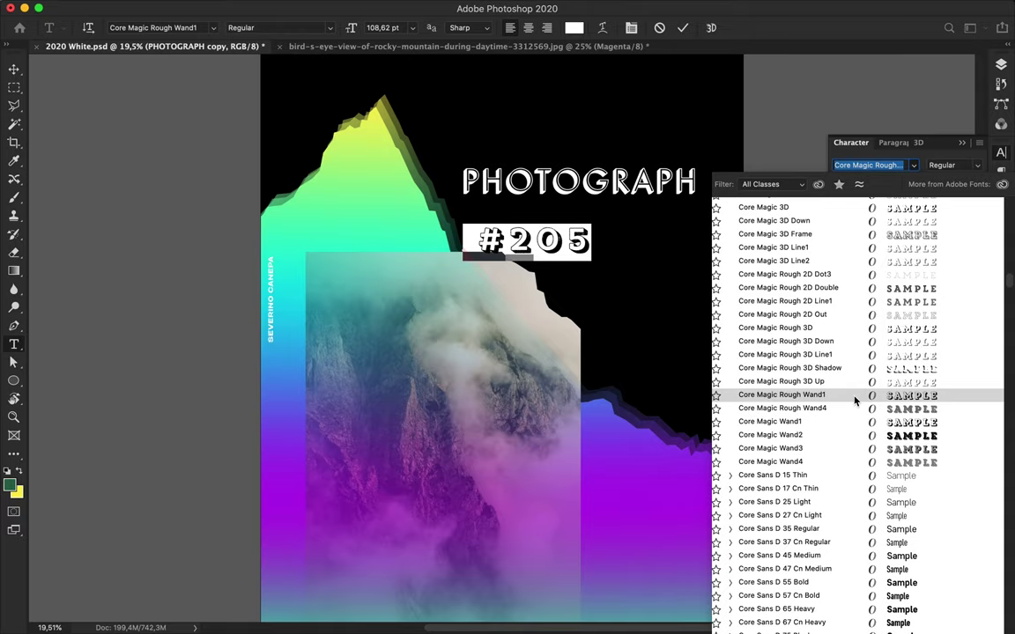
click(855, 397)
key(Escape)
- Fit the poster in view and move PHOTOGRAPH up above the mountain peak
key(v)
key(ctrl+0)
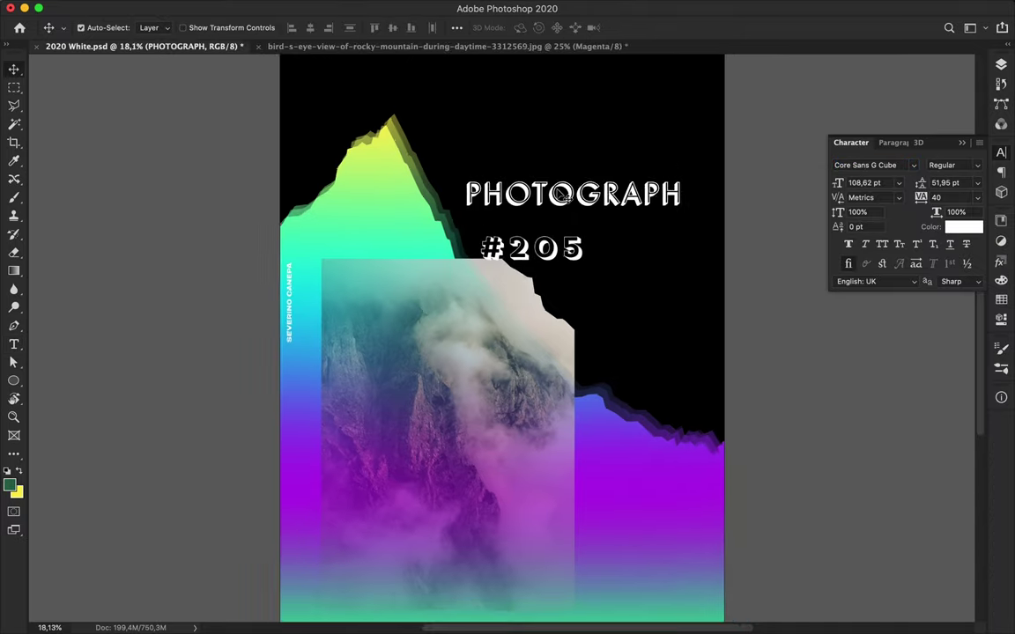
mouse_move(564, 195)
mouse_down()
mouse_move(436, 141)
mouse_move(578, 166)
mouse_move(770, 165)
mouse_up()
double_click(401, 141)
key(Escape)
key(v)
double_click(529, 161)
- Shorten the title to PHO and duplicate it as a TOGRAPH line below-right
key(BackSpace)
key(Escape)
key(v)
drag(656, 188, 715, 224)
double_click(560, 199)
text(TOGRAPH)
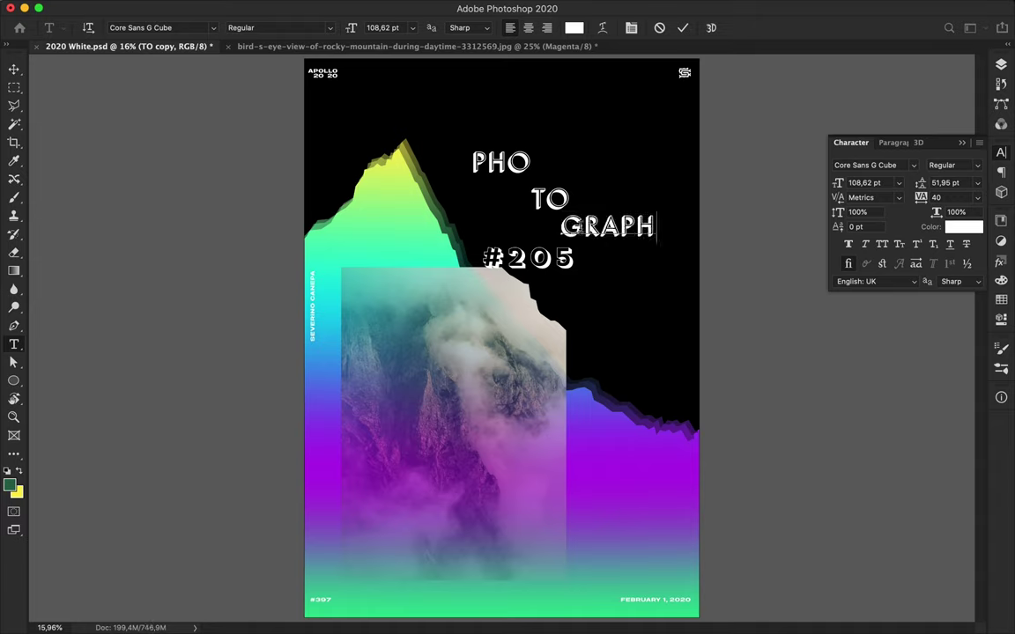
- Enlarge TO to 199.37 pt and GRAPH to 286.43 pt as the widest line
key(ctrl+t)
mouse_move(592, 215)
mouse_down()
mouse_move(599, 224)
mouse_move(662, 220)
mouse_up()
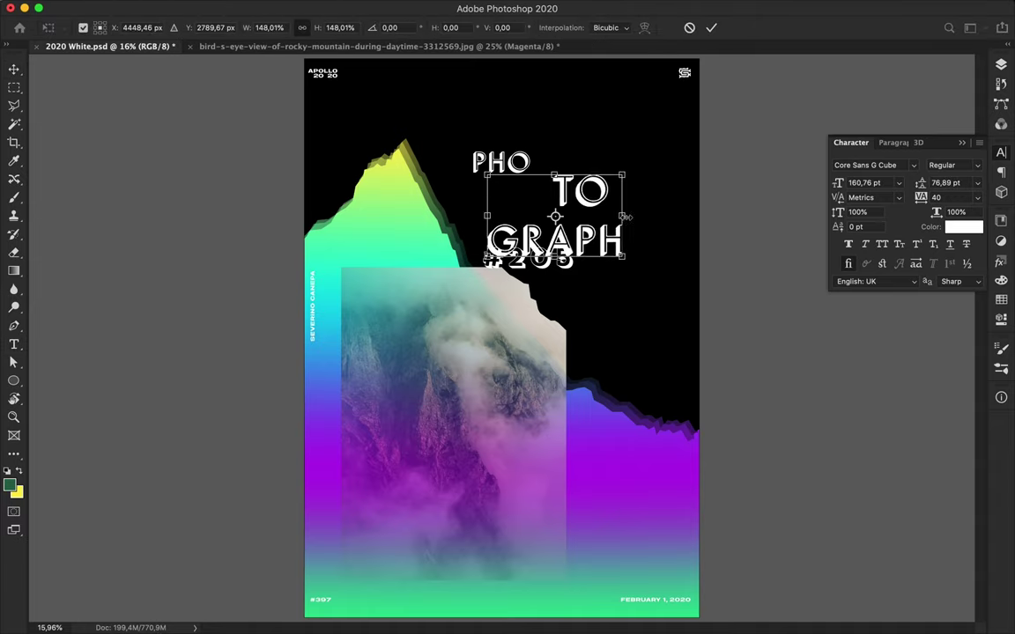
key(Return)
click(572, 247)
key(ctrl+t)
drag(424, 249, 405, 253)
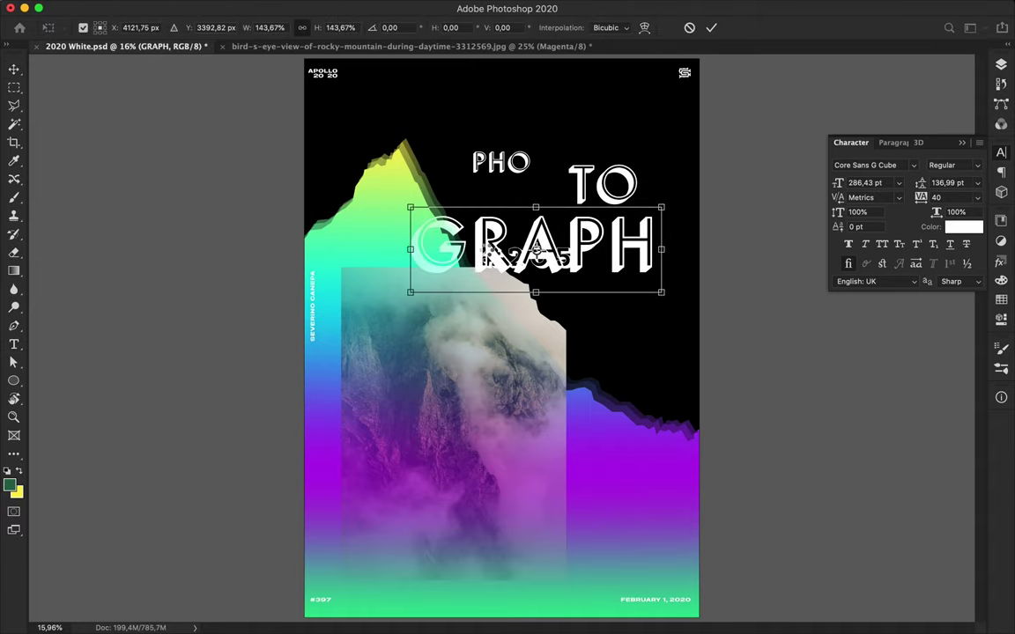
key(Return)
- Stack PHO, TO and GRAPH downward and move #205 below GRAPH on the right
drag(573, 246, 573, 299)
drag(504, 245, 631, 371)
drag(632, 322, 613, 336)
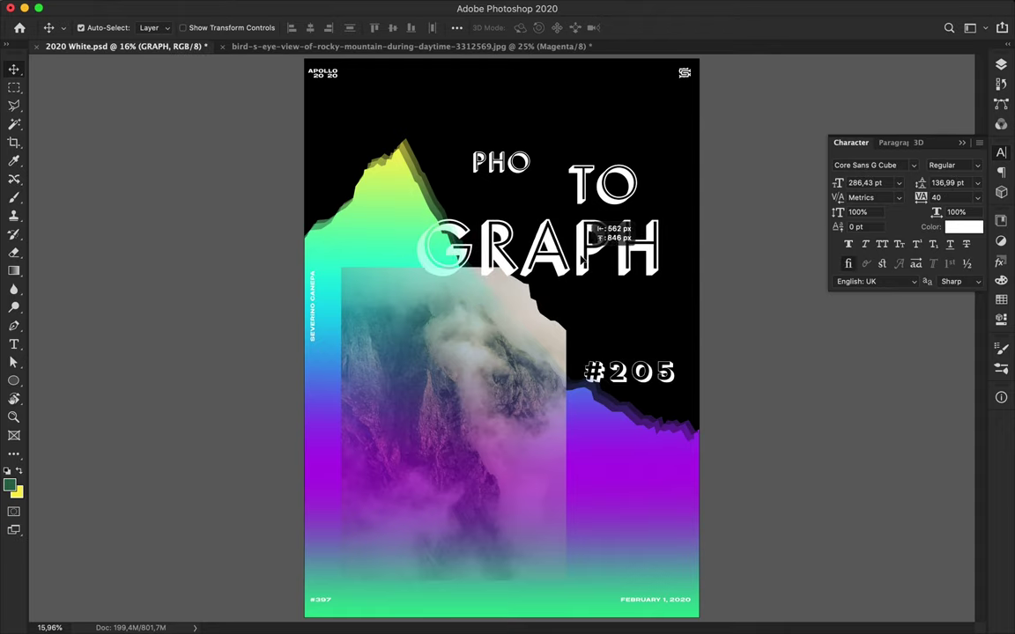
click(581, 196)
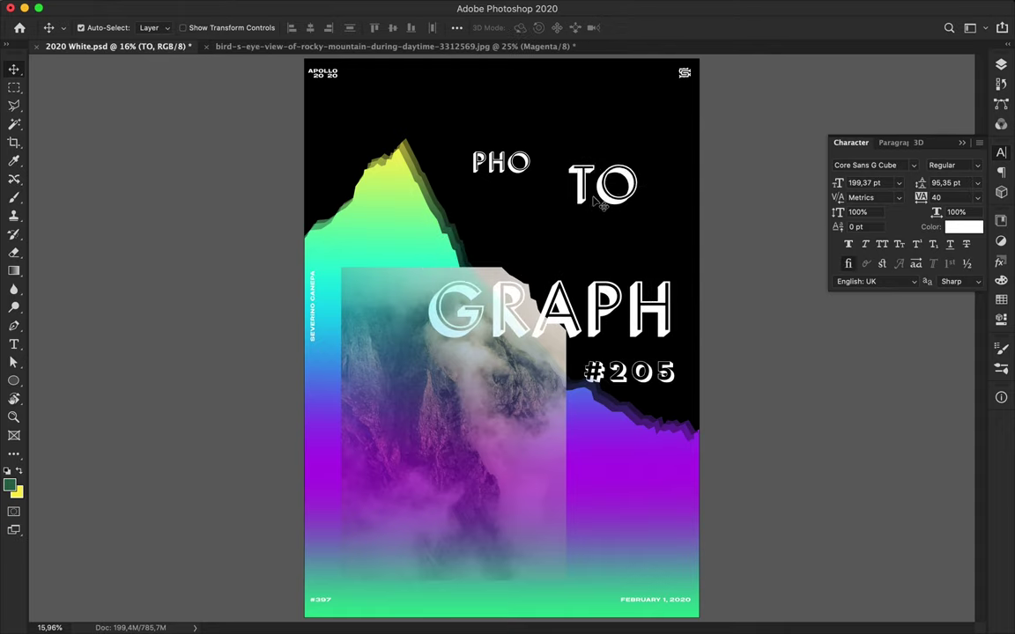
drag(582, 195, 549, 254)
drag(498, 163, 490, 205)
click(548, 254)
drag(548, 255, 500, 267)
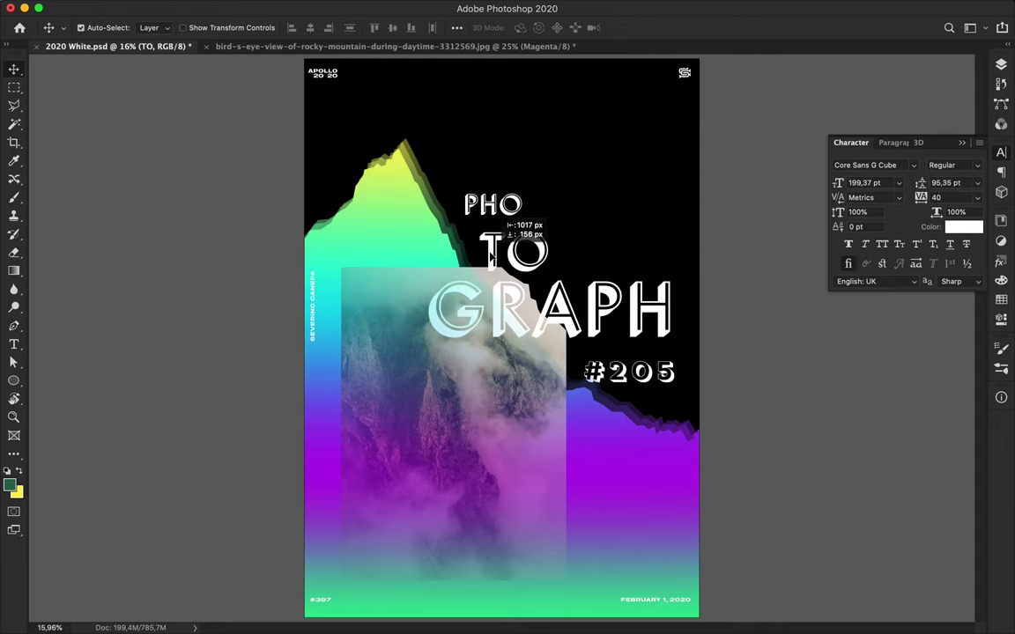
- Nudge PHO just above TO and undo the tighter letter spacing on #205
double_click(498, 212)
key(Escape)
key(v)
drag(515, 192, 526, 204)
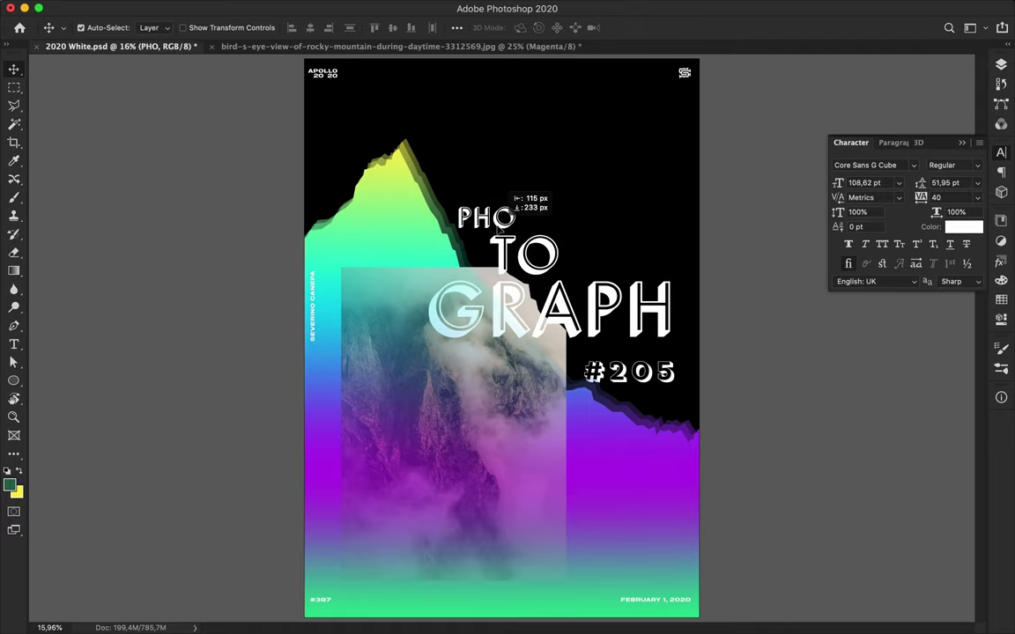
click(623, 377)
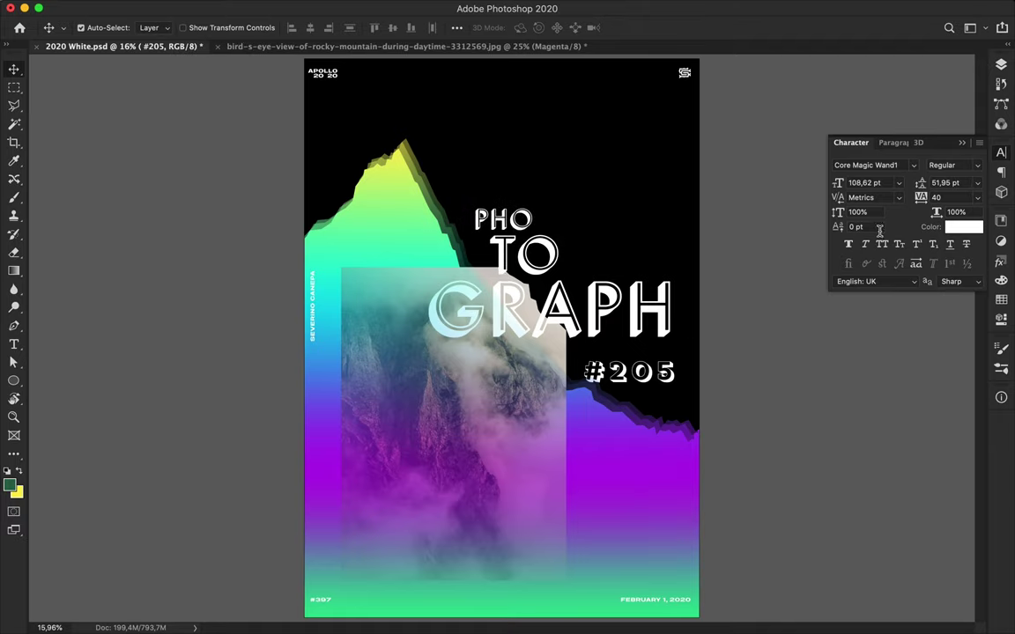
scroll(952, 200, down, 10)
key(ctrl+z)
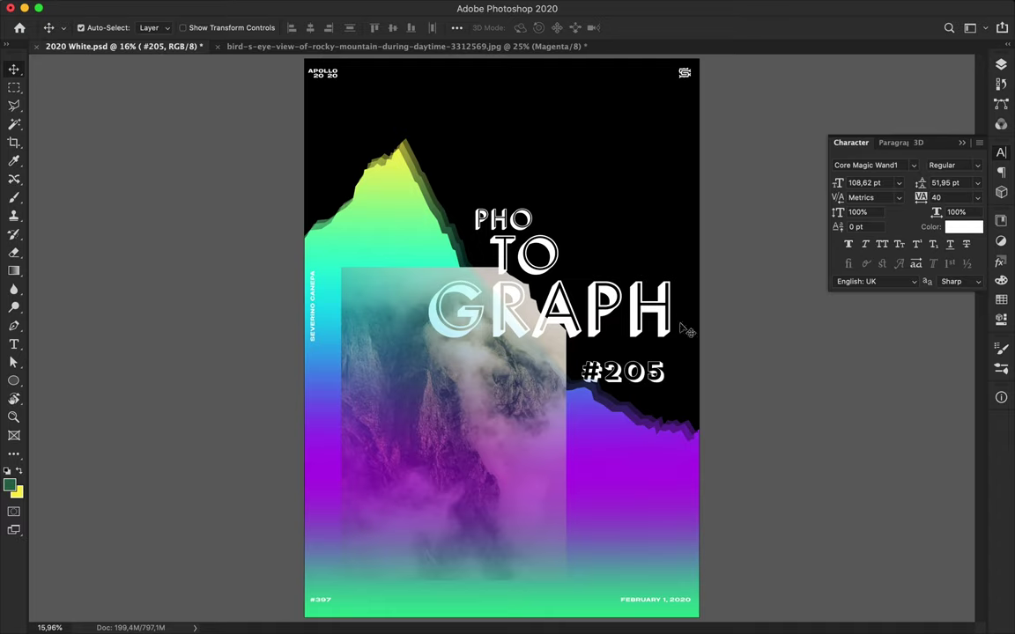
- Give #205 a negative baseline shift and enlarge it to about 178%
double_click(614, 377)
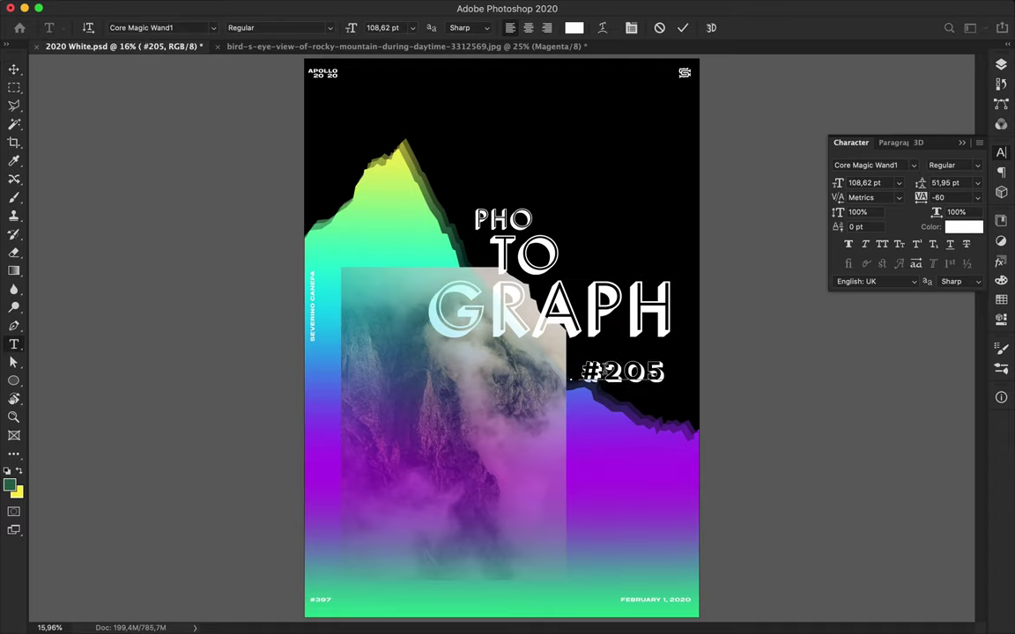
scroll(864, 227, down, 9)
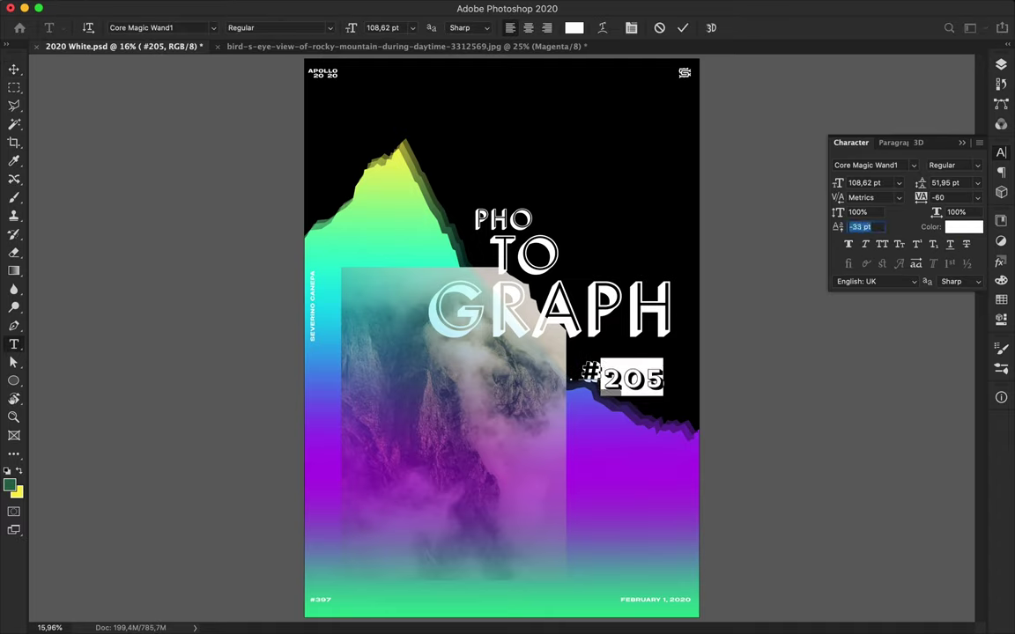
scroll(859, 226, down, 20)
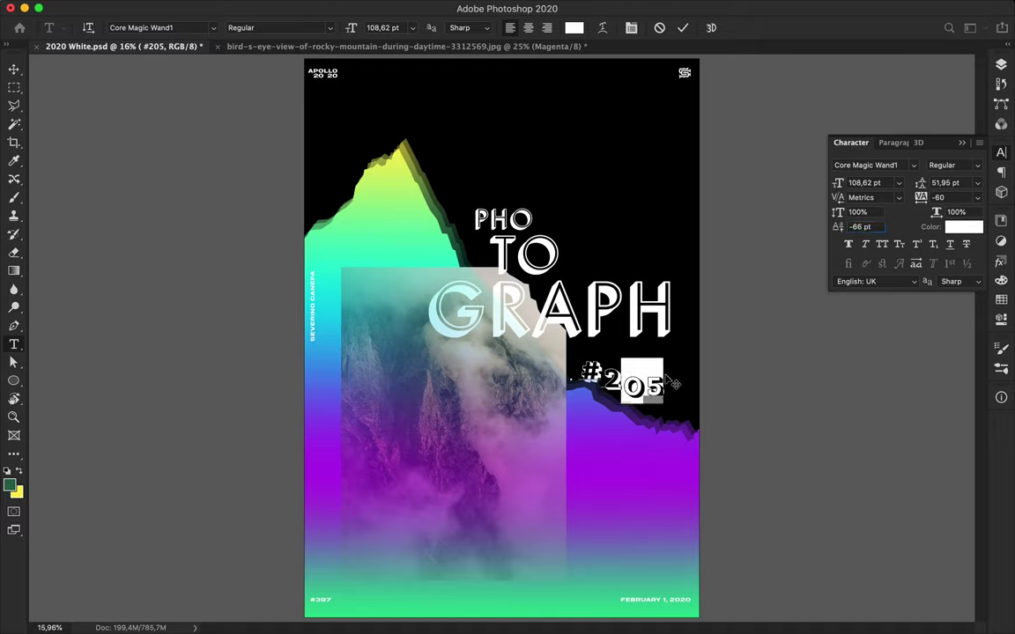
click(14, 69)
key(ctrl+t)
drag(665, 417, 747, 464)
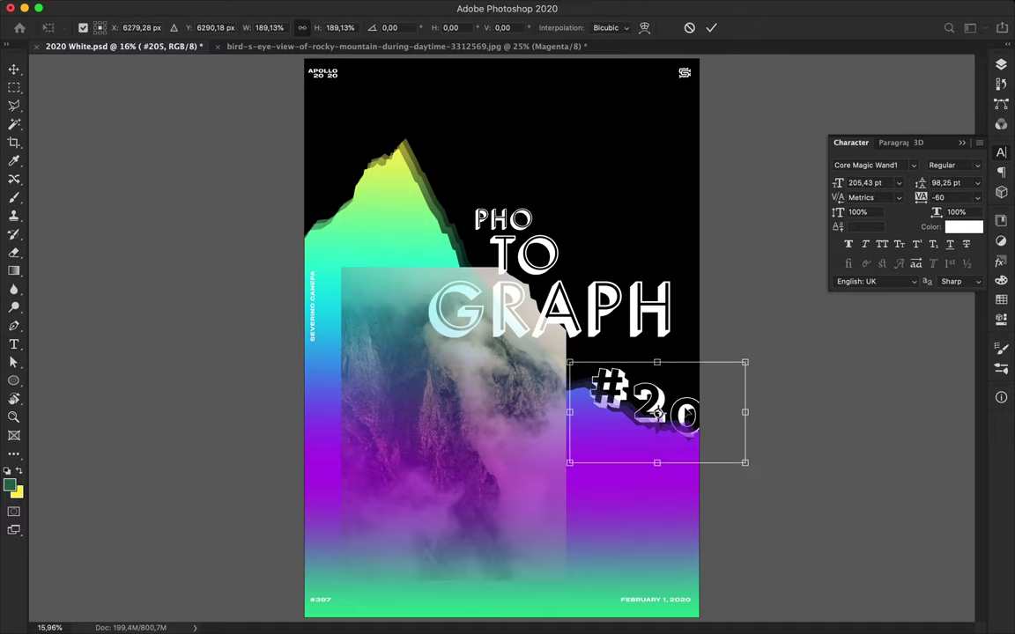
drag(686, 410, 262, 150)
key(Return)
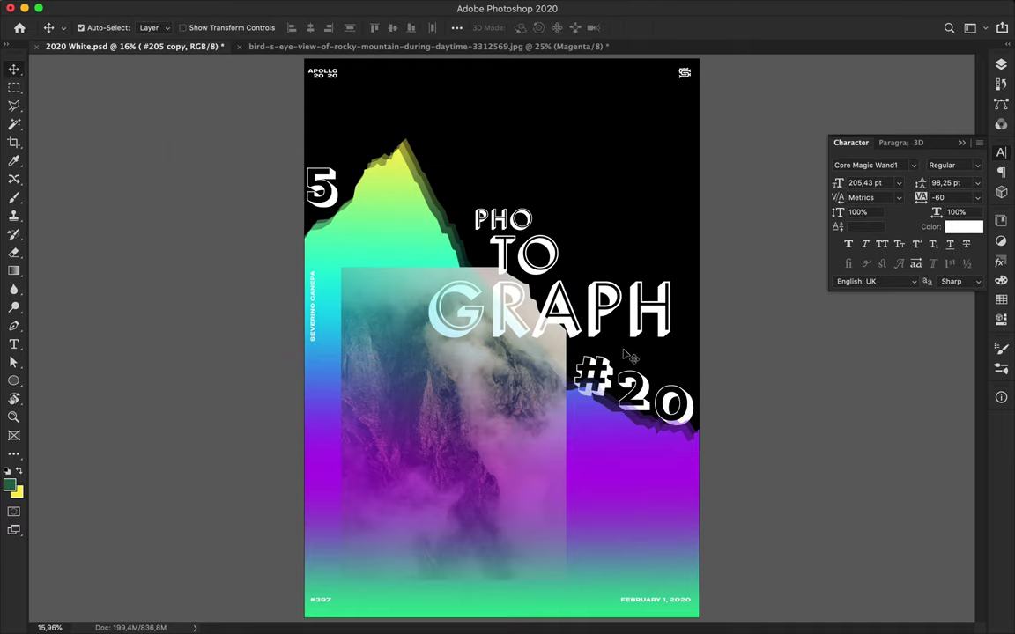
- Scale the #205 copy to about 121% and settle #20 below GRAPH
key(ctrl+t)
drag(563, 350, 515, 329)
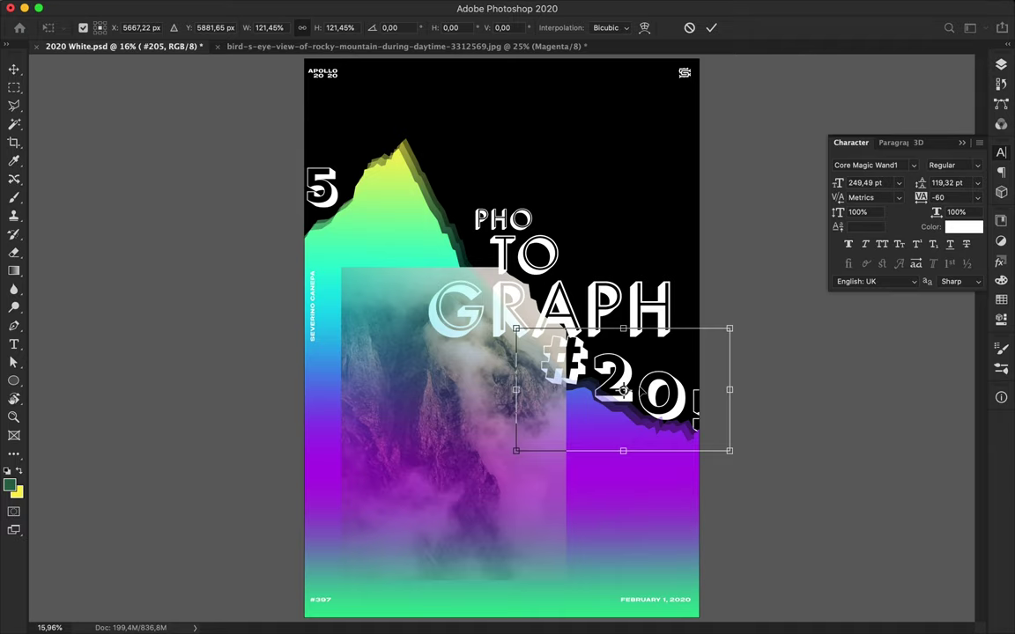
key(Return)
drag(623, 394, 669, 414)
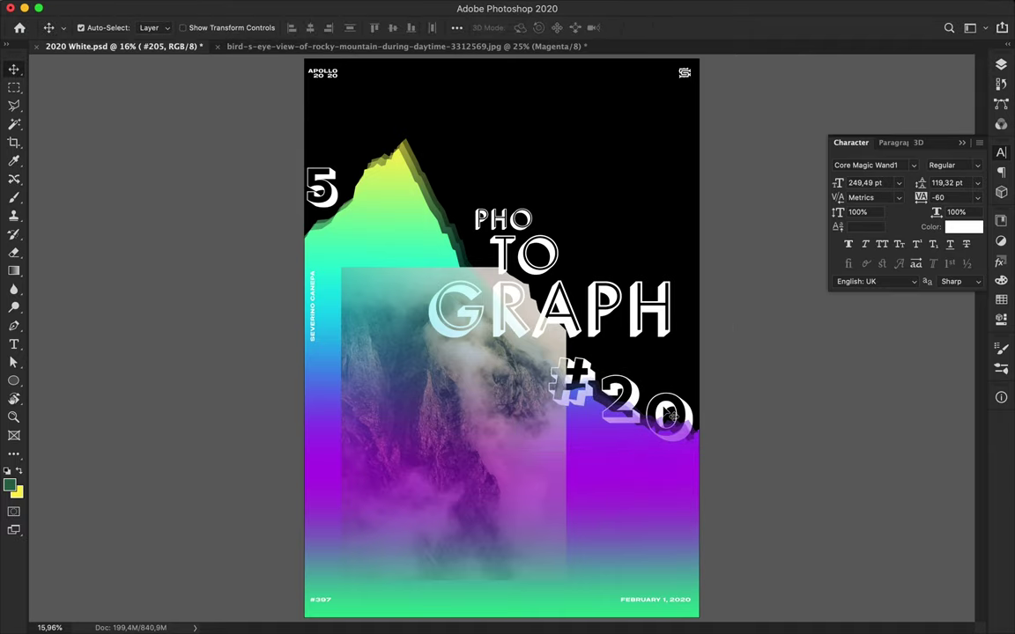
scroll(422, 416, up, 2)
- Duplicate the rock photo, moving one copy off left and one to the right edge
scroll(462, 384, down, 3)
ctrl+click(482, 288)
drag(481, 288, 271, 314)
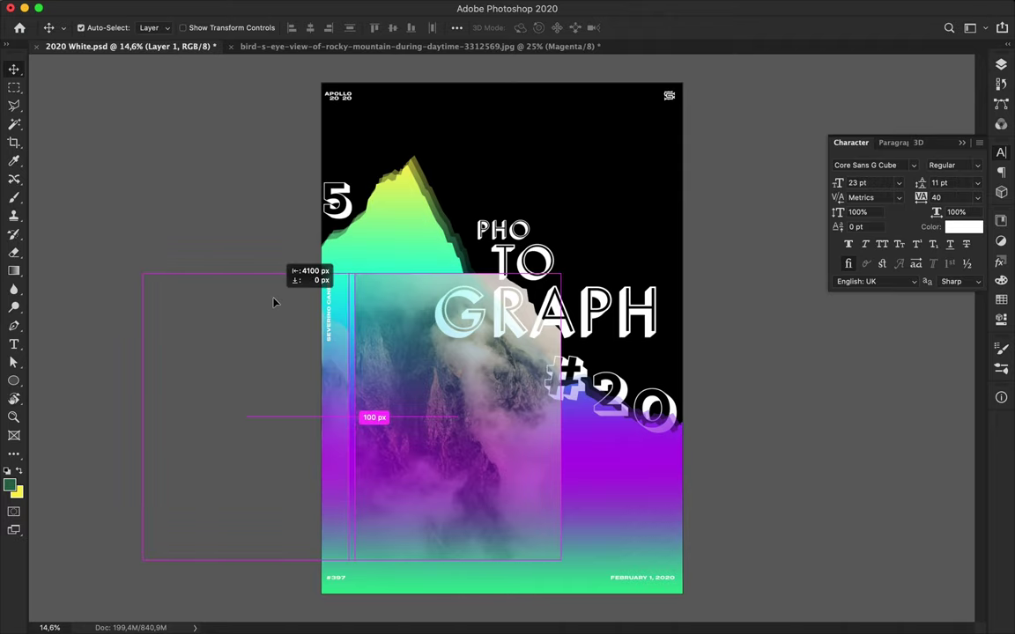
drag(553, 345, 688, 335)
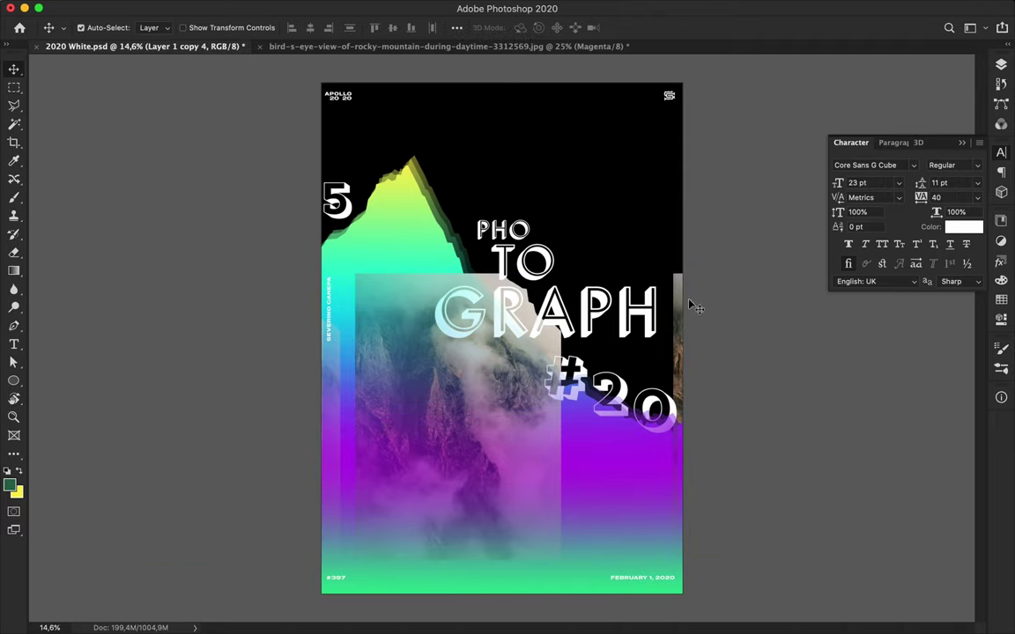
- Place Layer 1 copy 5 along the top edge, sent behind the black shape
key(l)
key(Escape)
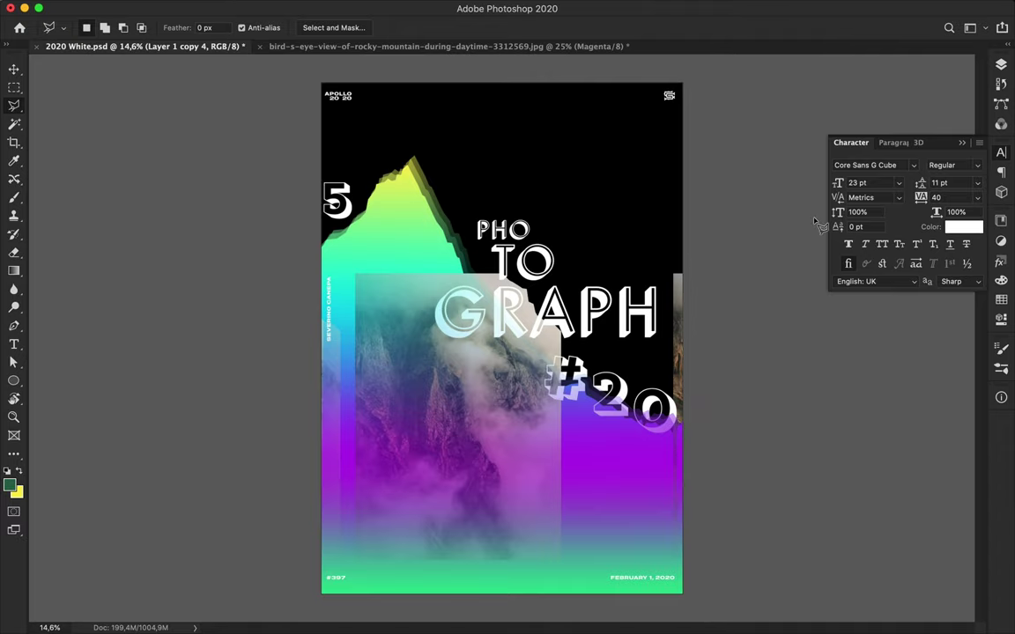
key(v)
drag(616, 281, 394, 176)
key(ctrl+t)
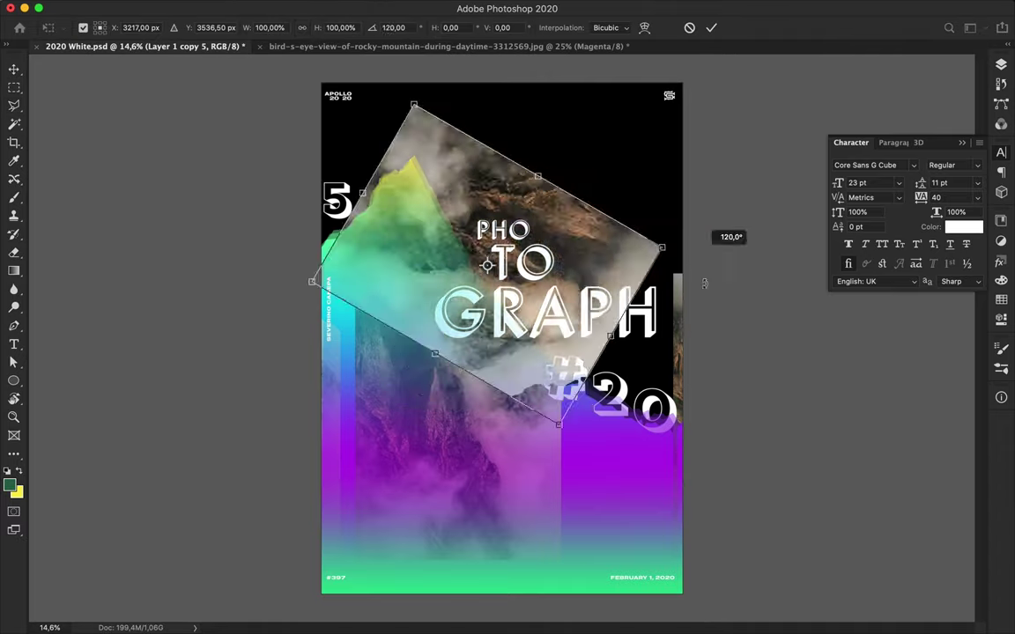
key(Return)
key(ctrl+bracketleft)
drag(511, 122, 509, 101)
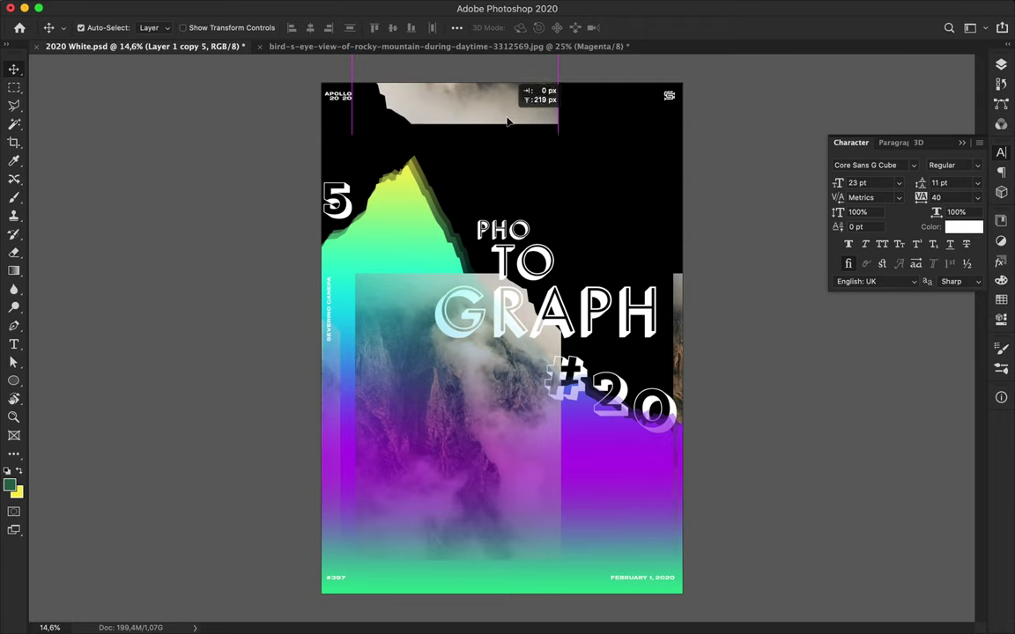
- Show the Layers panel and scroll its layer list
click(408, 245)
click(1001, 64)
scroll(885, 309, down, 5)
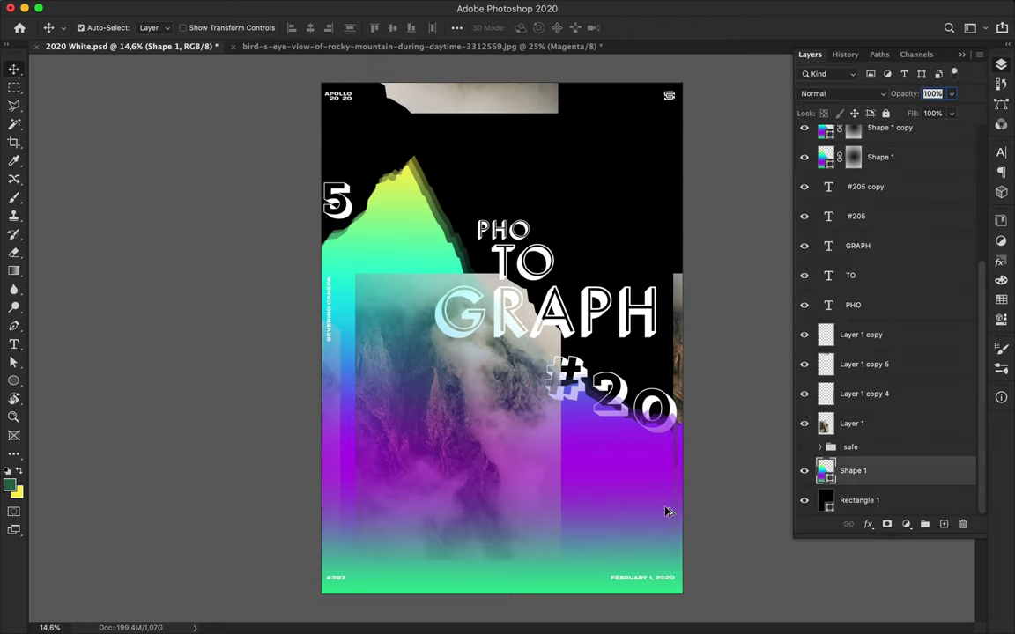
- Place Shape 1 copy 2 as a gradient strip along the right edge
key(ctrl+j)
key(ctrl+z)
click(859, 470)
mouse_move(457, 296)
mouse_down()
mouse_move(617, 237)
mouse_move(673, 279)
mouse_move(643, 143)
mouse_move(650, 179)
mouse_move(731, 184)
mouse_move(712, 185)
mouse_up()
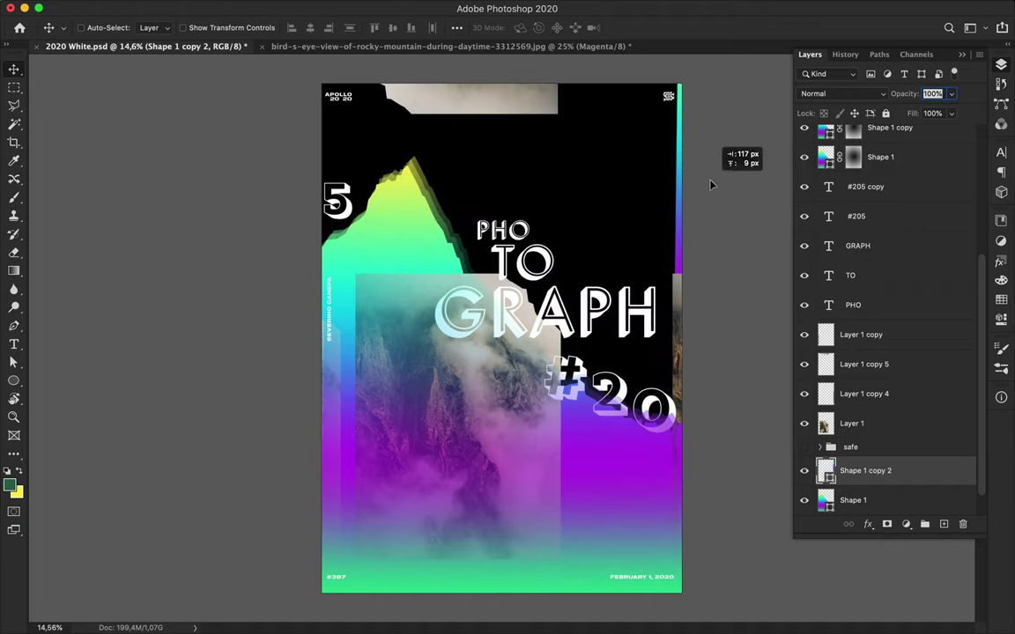
- Add Shape 1 copy 3, flipped and hanging from the top-right across the upper poster
key(a)
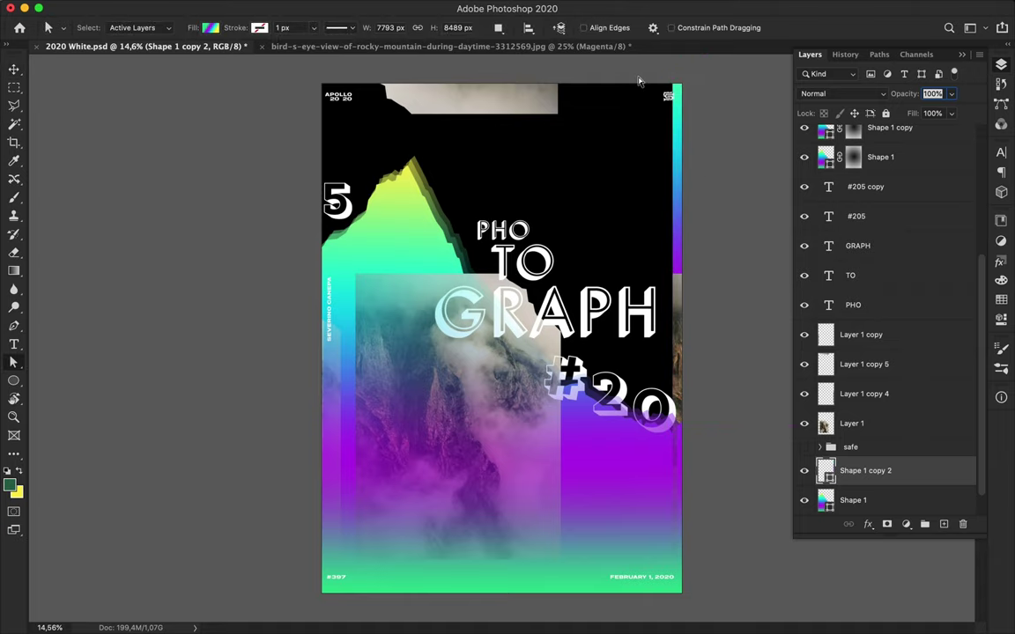
key(v)
key(ctrl+j)
drag(689, 199, 403, 301)
key(ctrl+t)
mouse_move(709, 414)
mouse_down()
mouse_move(551, 187)
mouse_move(600, 222)
mouse_move(592, 208)
mouse_up()
key(Return)
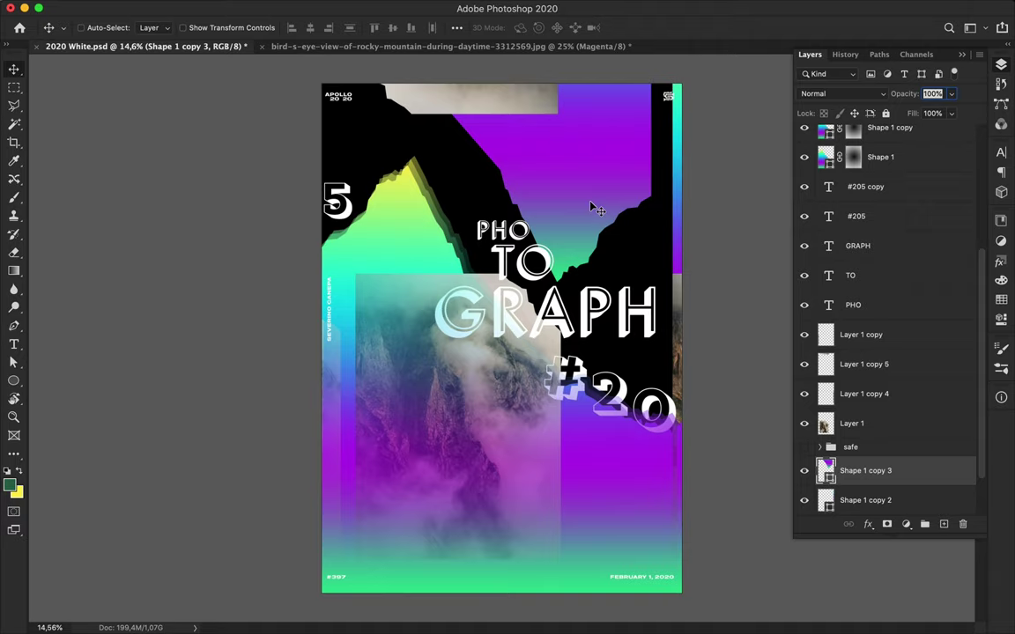
- Enlarge the GRAPH text to about 115%
ctrl+click(511, 304)
key(ctrl+t)
drag(654, 322, 674, 322)
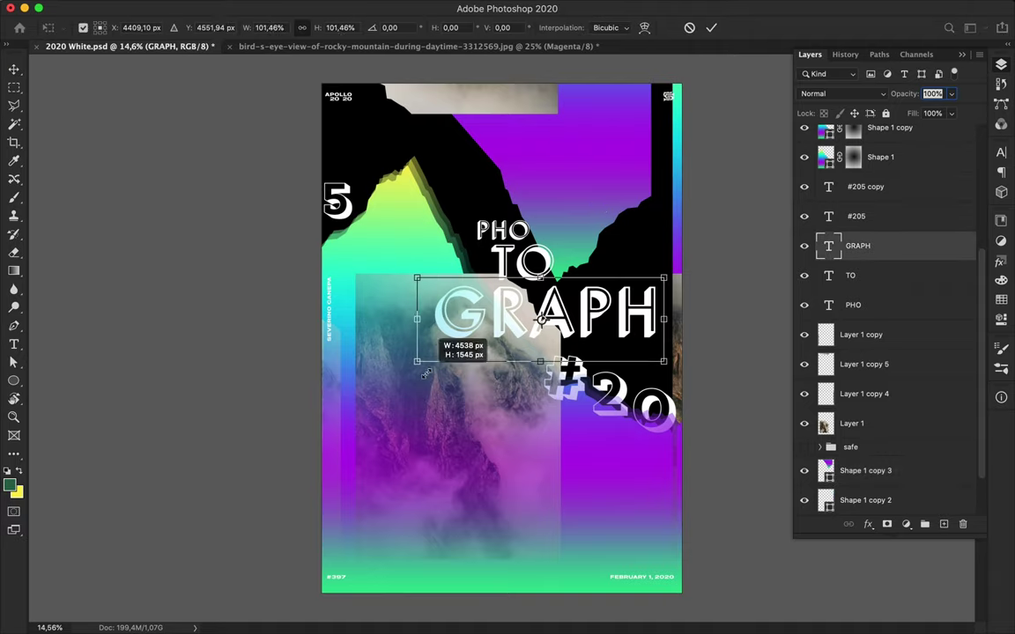
- Confirm GRAPH's enlargement and give its G a -10 baseline shift
key(Return)
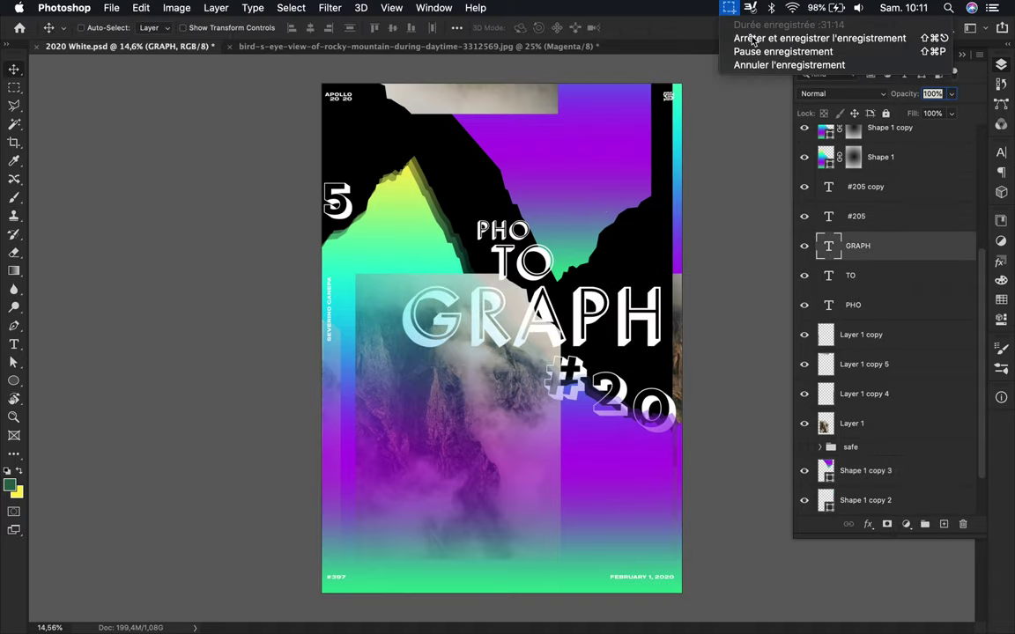
double_click(511, 326)
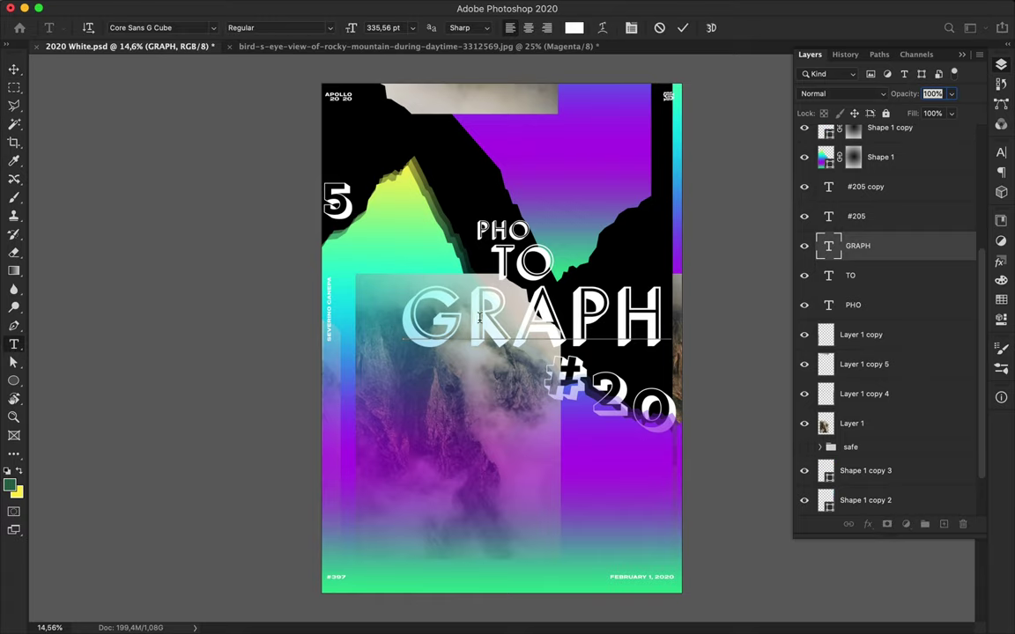
drag(471, 317, 403, 317)
click(1001, 152)
click(861, 228)
text(-10)
key(Return)
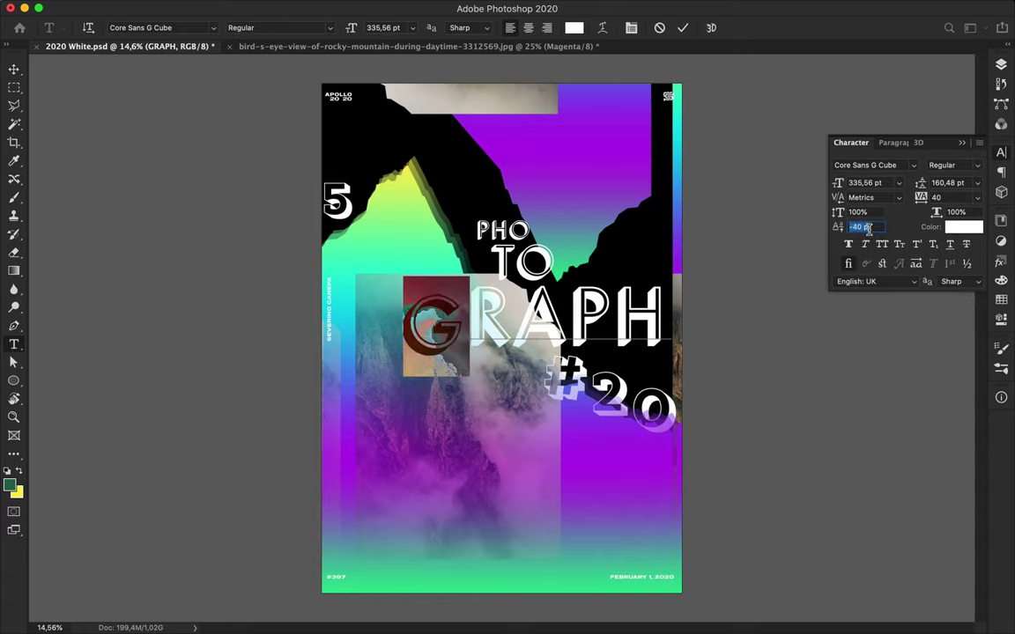
- Raise the H in GRAPH with a 120 baseline shift and nudge GRAPH down-left
drag(520, 308, 616, 304)
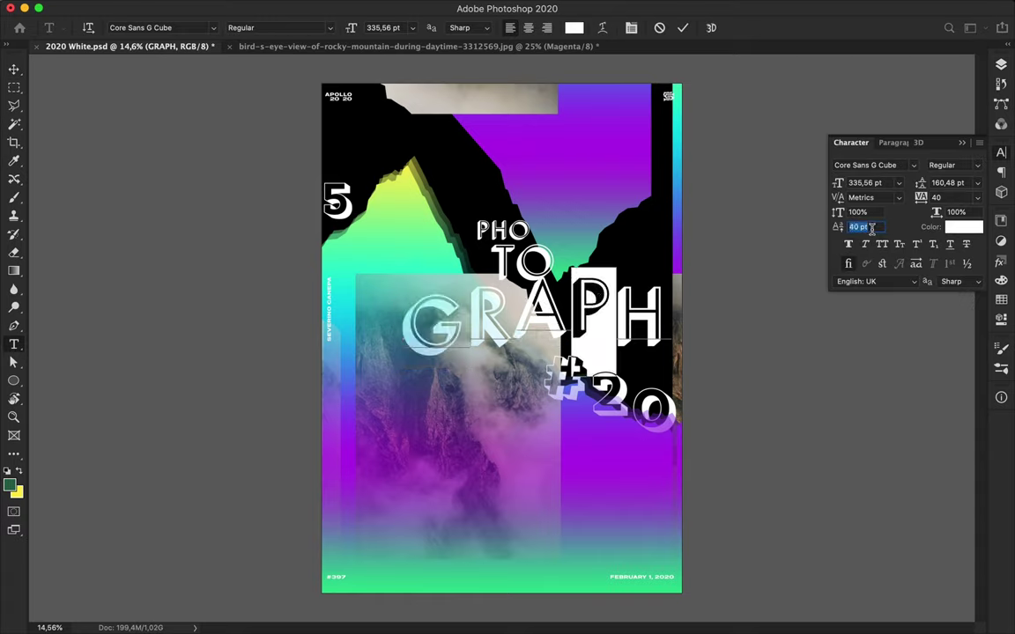
key(Right)
key(shift+Right)
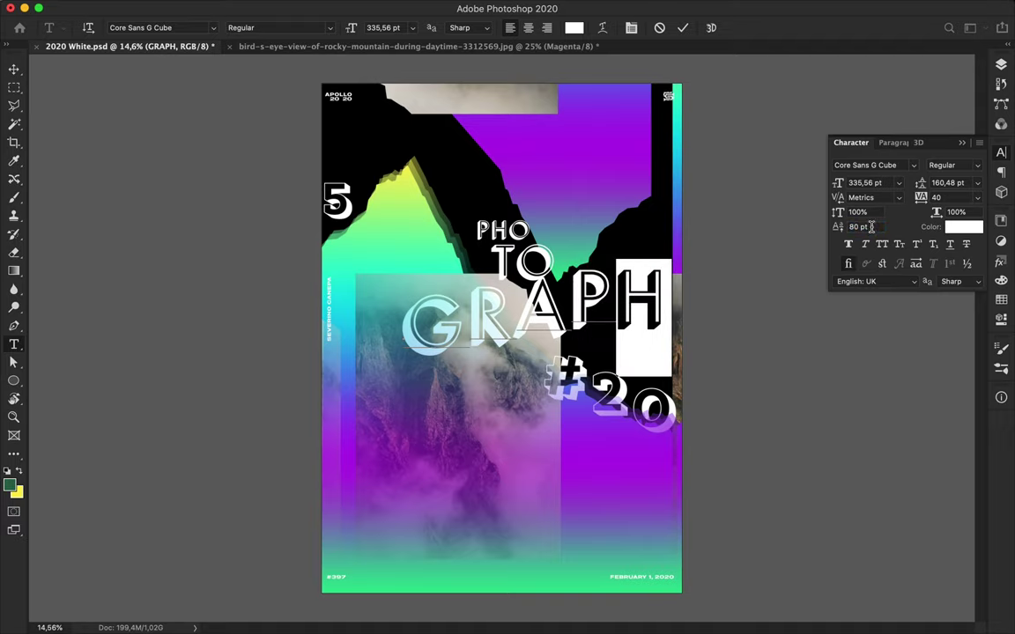
double_click(859, 227)
text(120)
key(Return)
key(Escape)
key(v)
drag(537, 308, 518, 328)
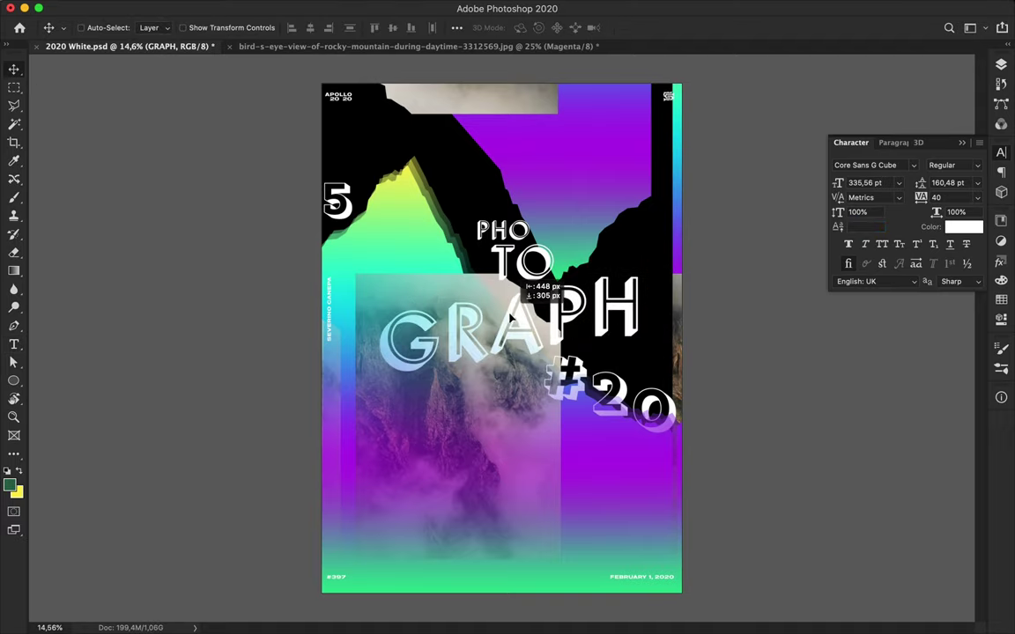
- Lower TO with a -40 pt baseline shift
double_click(527, 259)
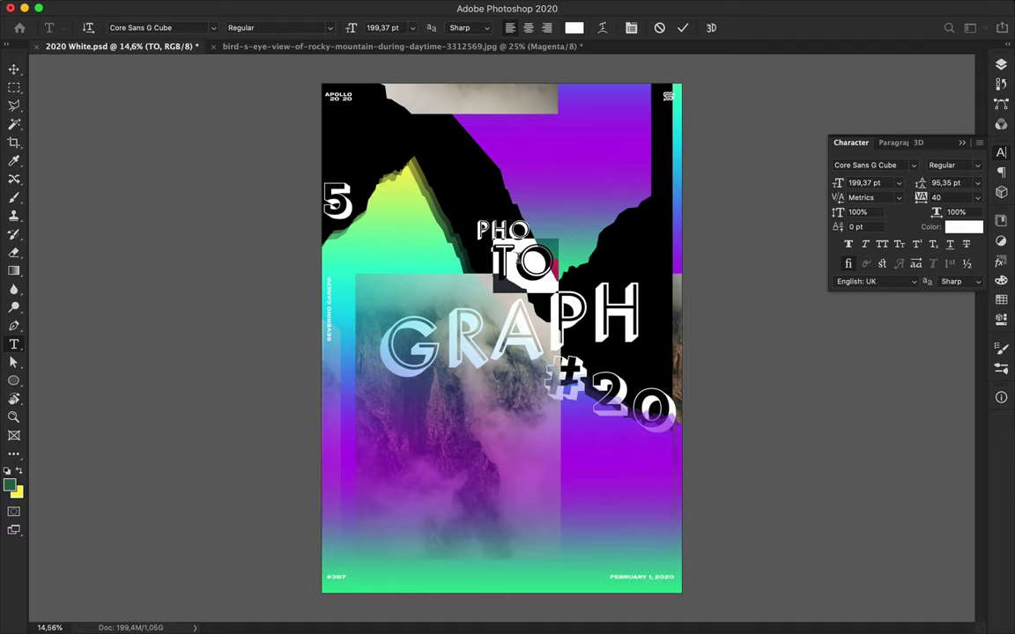
text(-10-40)
key(Return)
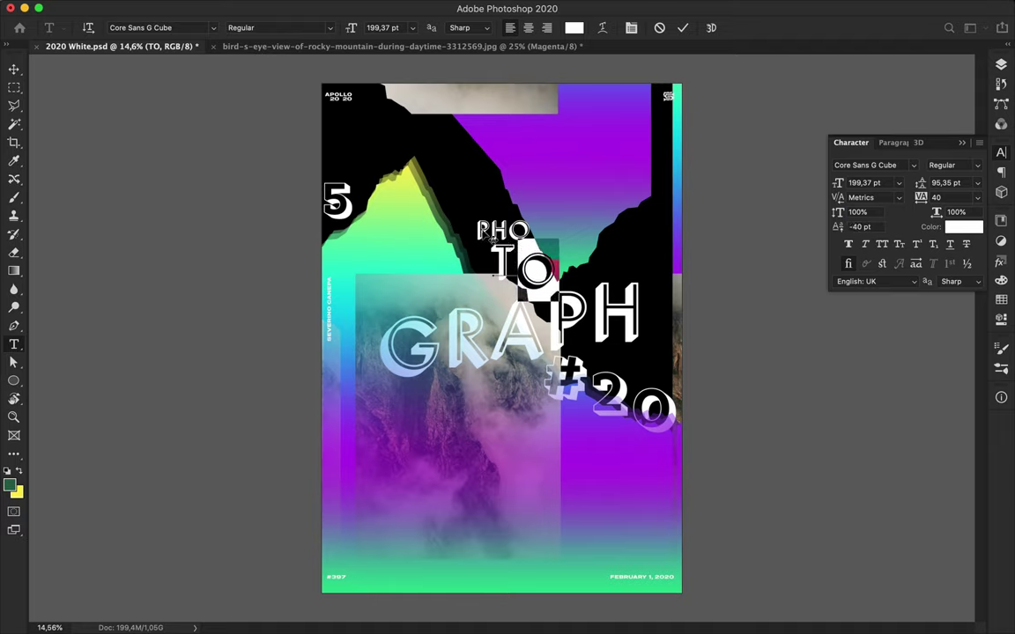
key(Escape)
key(v)
- Step up PHO's letters, set it beside TO, and add a text box above it
double_click(497, 231)
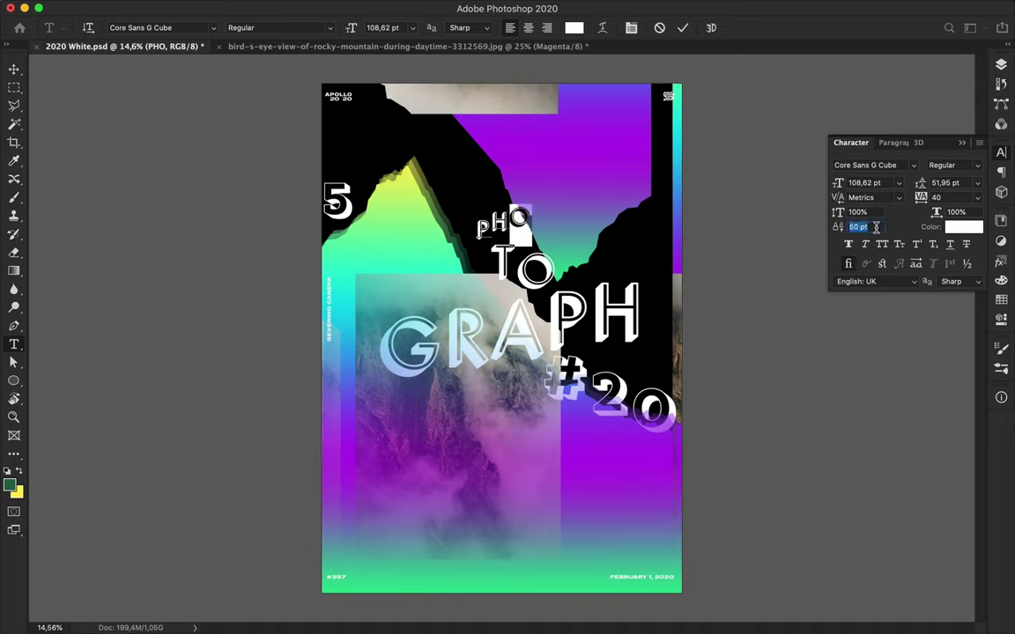
click(14, 70)
drag(689, 414, 657, 407)
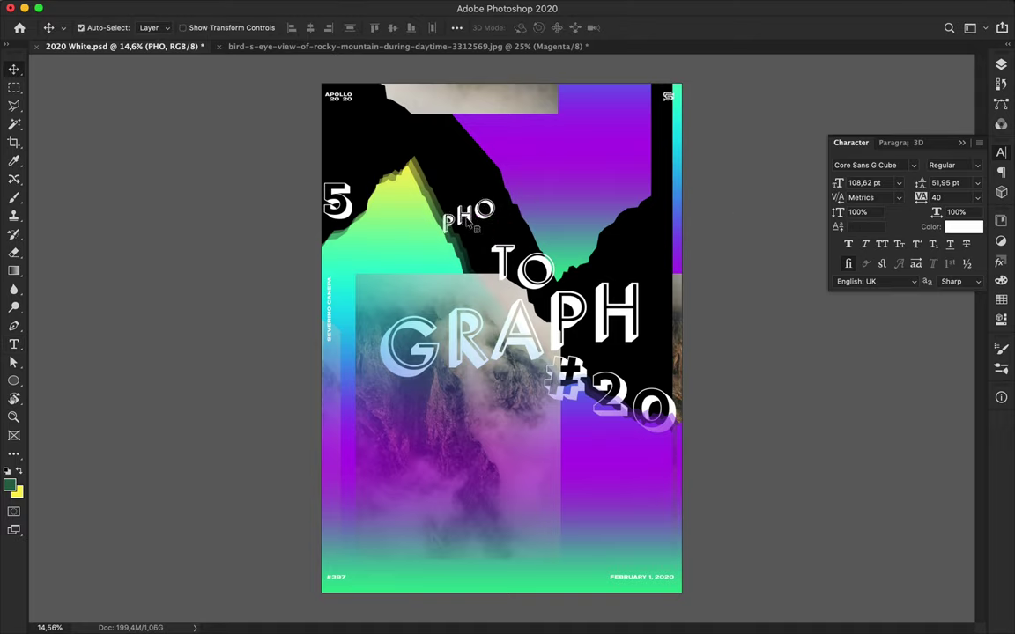
drag(476, 222, 484, 239)
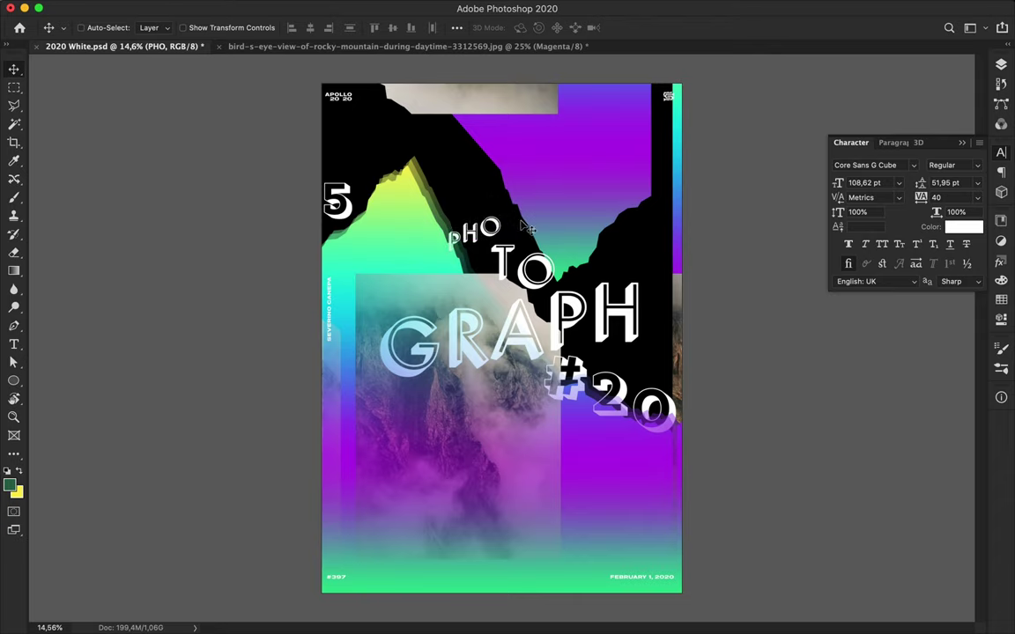
key(t)
drag(453, 187, 544, 205)
- Add the tagline 'Select a random picture' in Core Sans G 55 Medium at 33 pt
text(Select a random picture)
key(Escape)
key(v)
scroll(464, 264, up, 2)
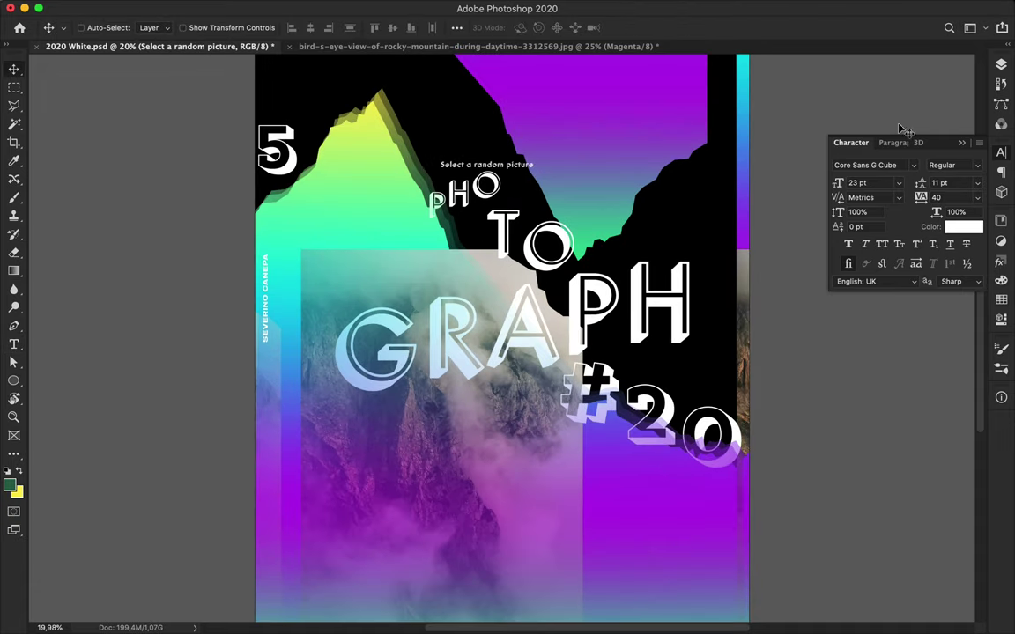
click(912, 165)
click(776, 330)
click(947, 196)
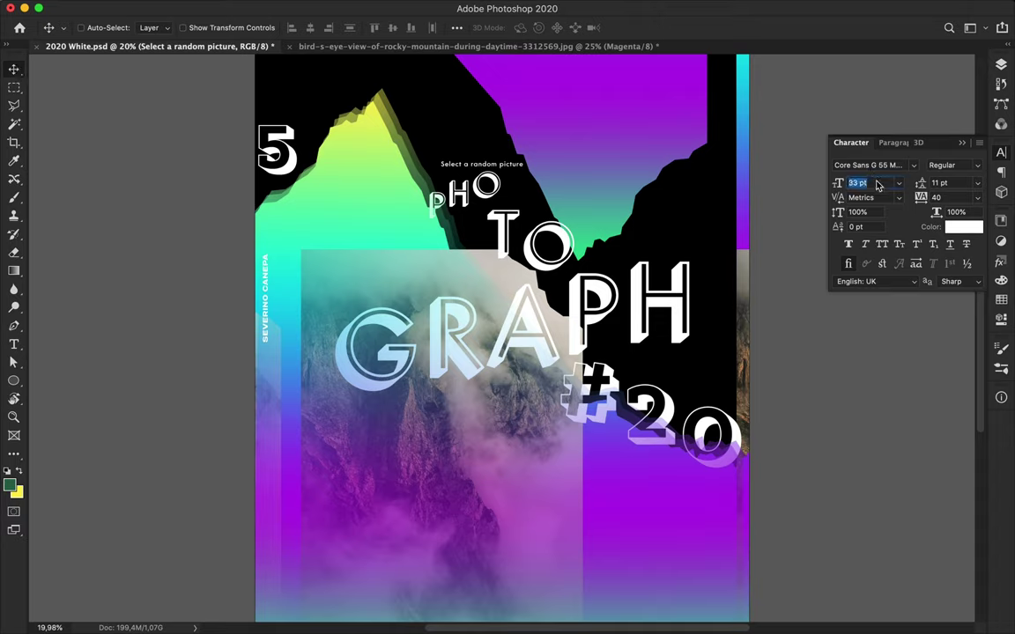
- Place it right of TO and add a copy reading 'and design a poster' above GRAPH
drag(558, 181, 676, 240)
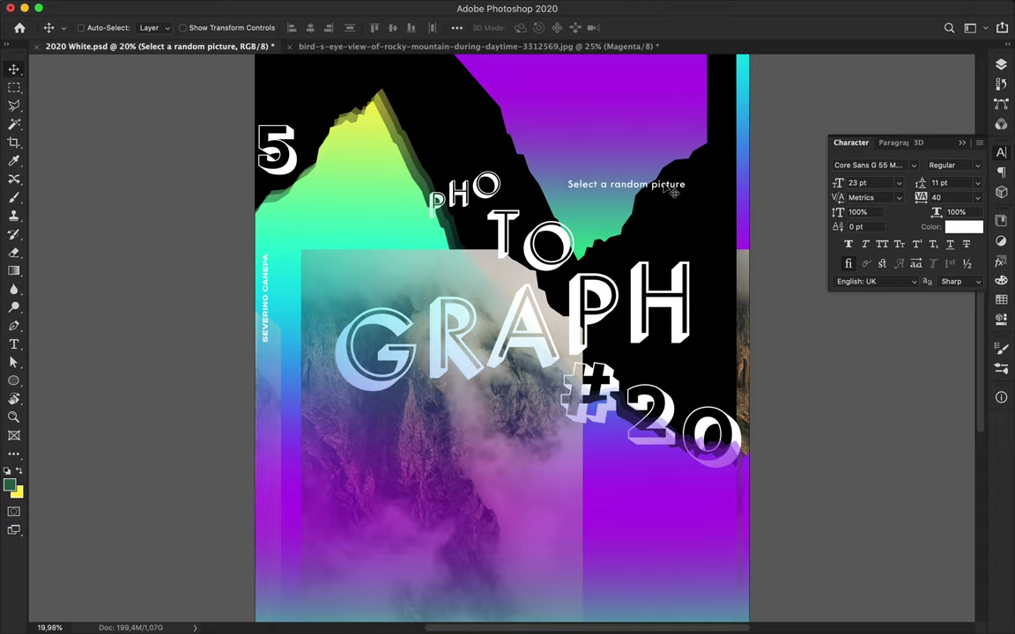
drag(676, 239, 397, 302)
key(t)
click(394, 298)
key(ctrl+a)
text(and design a poster)
key(ctrl+Return)
drag(359, 306, 374, 304)
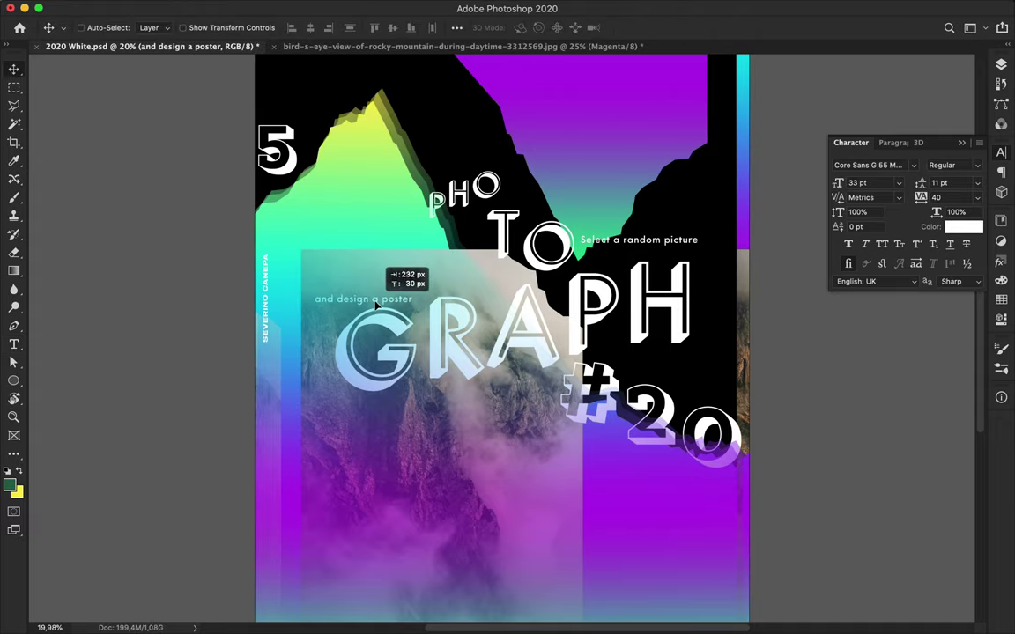
- Add copies 'Whatever it is!' below GRAPH and 'Inspiring or not!' at lower left
mouse_move(650, 248)
mouse_down()
mouse_move(469, 410)
mouse_move(454, 398)
mouse_up()
key(t)
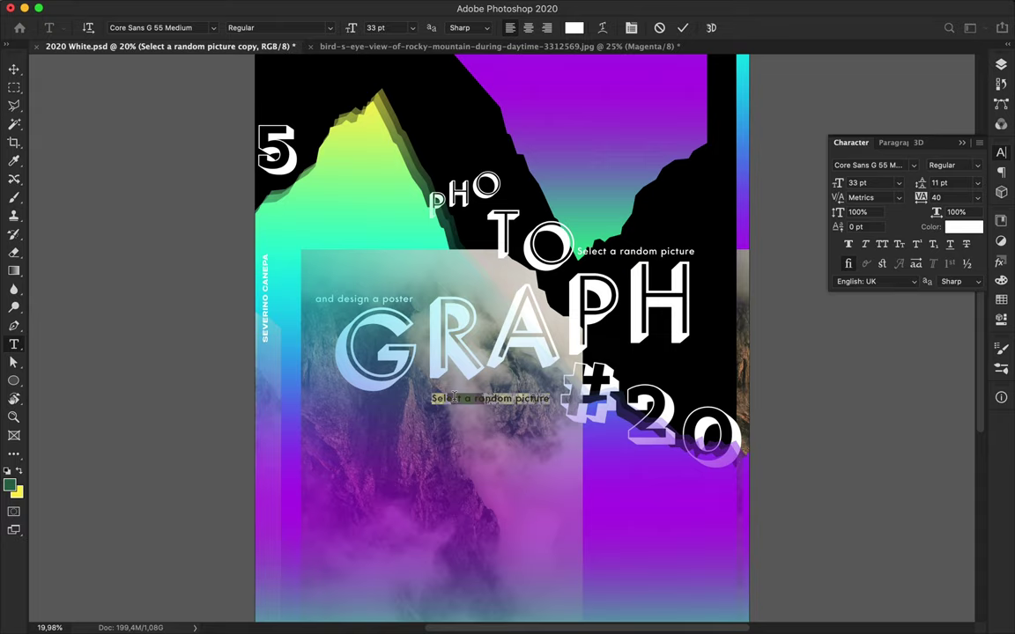
key(ctrl+Return)
drag(476, 402, 533, 392)
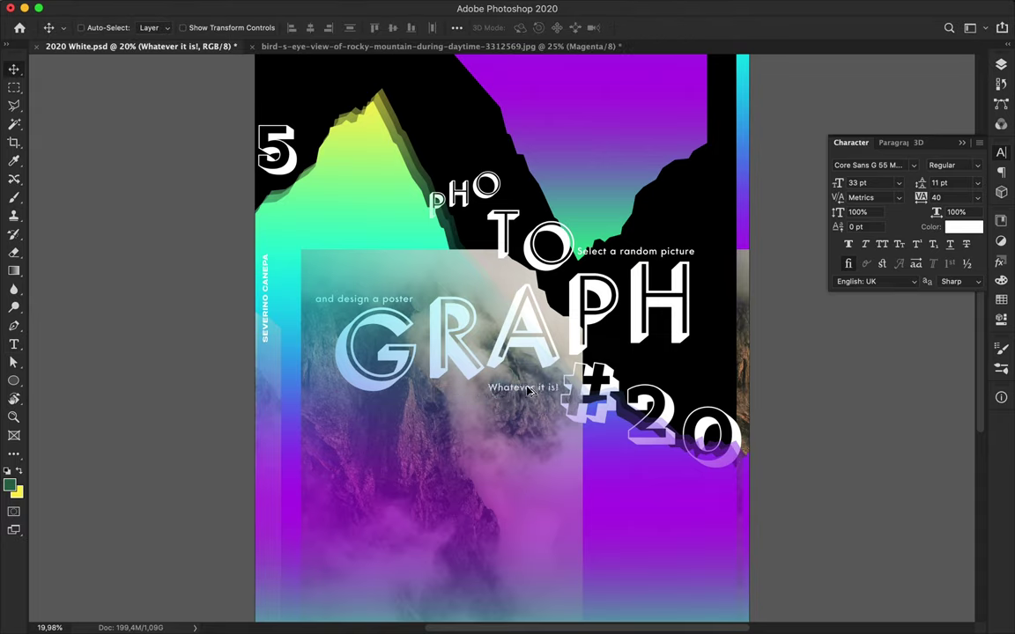
drag(530, 391, 350, 415)
double_click(348, 414)
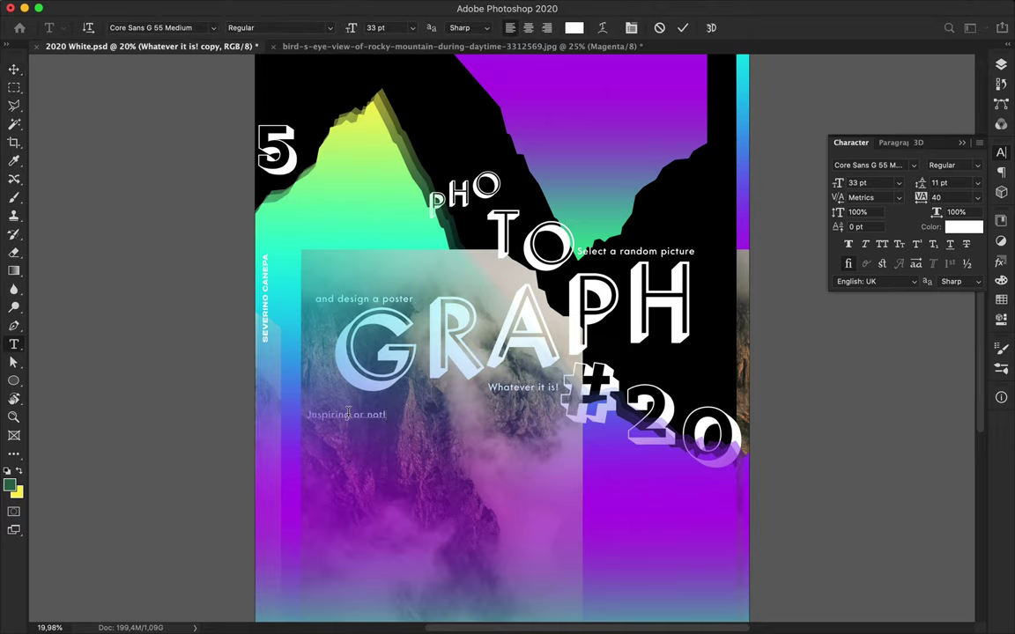
key(ctrl+Return)
- Fit the poster in view and lower the baseline shift of GRAPH's G
key(ctrl+0)
drag(393, 344, 451, 343)
click(875, 227)
key(shift+Down)
key(shift+Down)
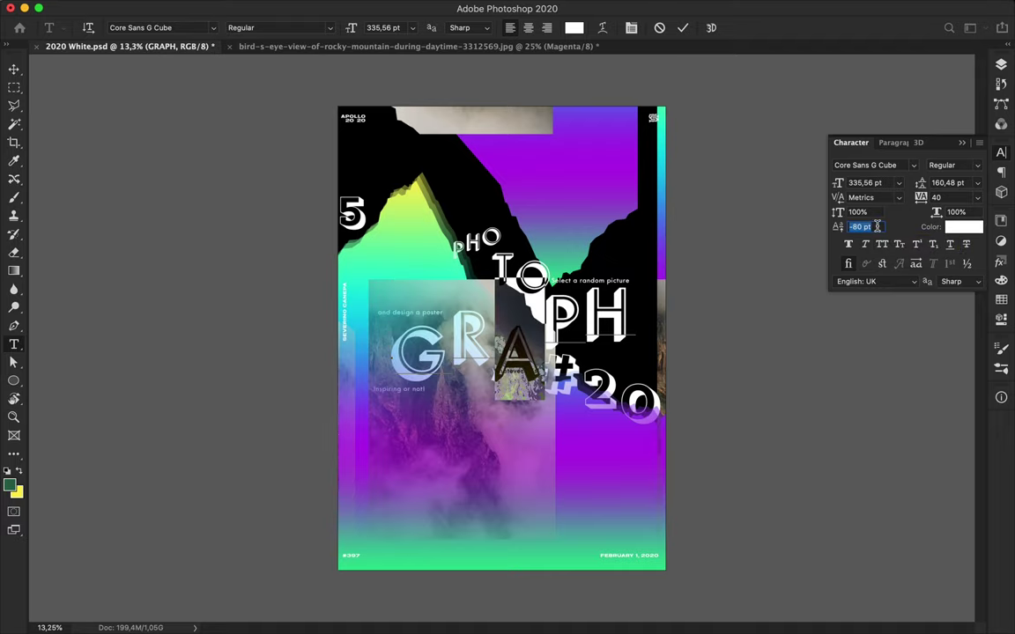
- Raise the A's baseline shift, then move GRAPH down and left
key(shift+Up)
key(shift+Up)
key(shift+Up)
key(shift+Up)
key(shift+Up)
key(shift+Up)
key(shift+Up)
key(shift+Up)
key(shift+Up)
key(shift+Up)
key(shift+Up)
key(shift+Up)
key(shift+Up)
key(shift+Up)
key(shift+Up)
key(shift+Up)
key(shift+Up)
key(shift+Up)
key(shift+Up)
key(shift+Up)
key(shift+Up)
key(shift+Up)
key(shift+Up)
key(ctrl+Return)
drag(540, 343, 509, 362)
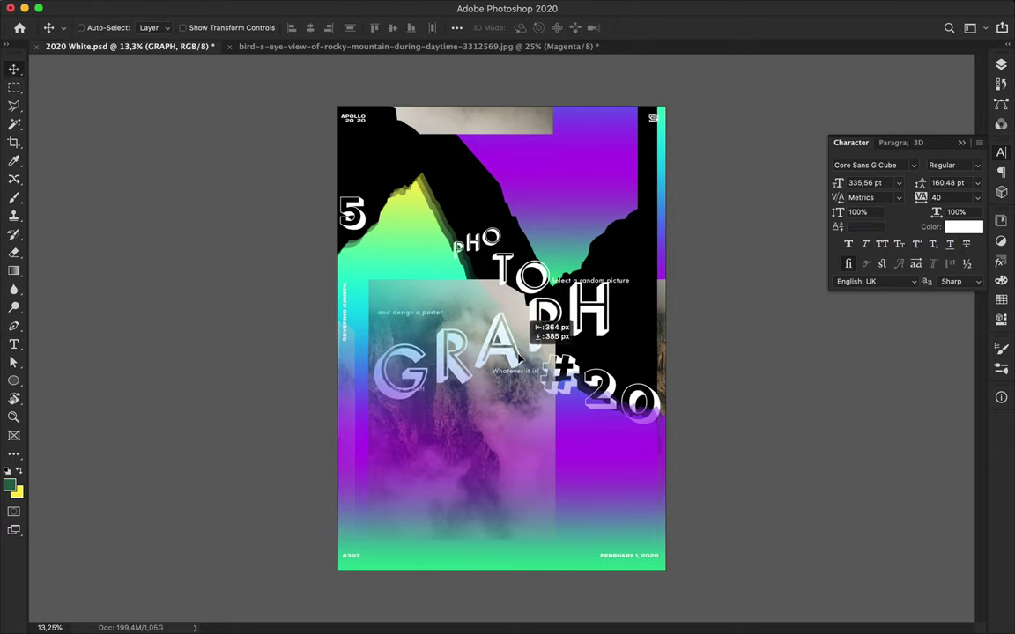
- Reposition the taglines, setting 'Inspiring or not!' just below #20
key(F7)
click(881, 305)
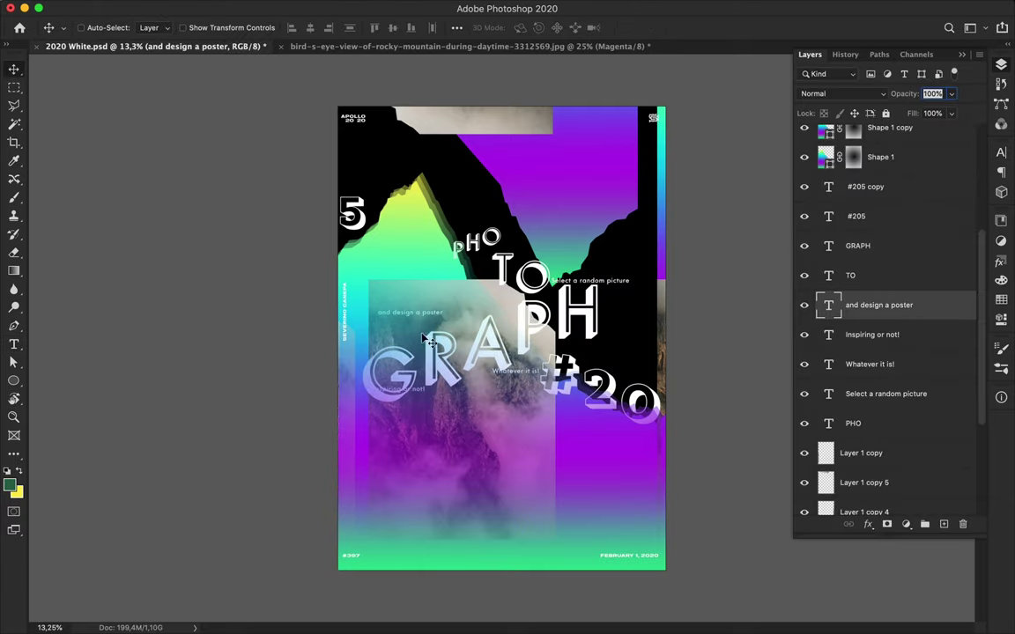
drag(386, 307, 412, 315)
ctrl+click(624, 283)
drag(598, 249, 590, 256)
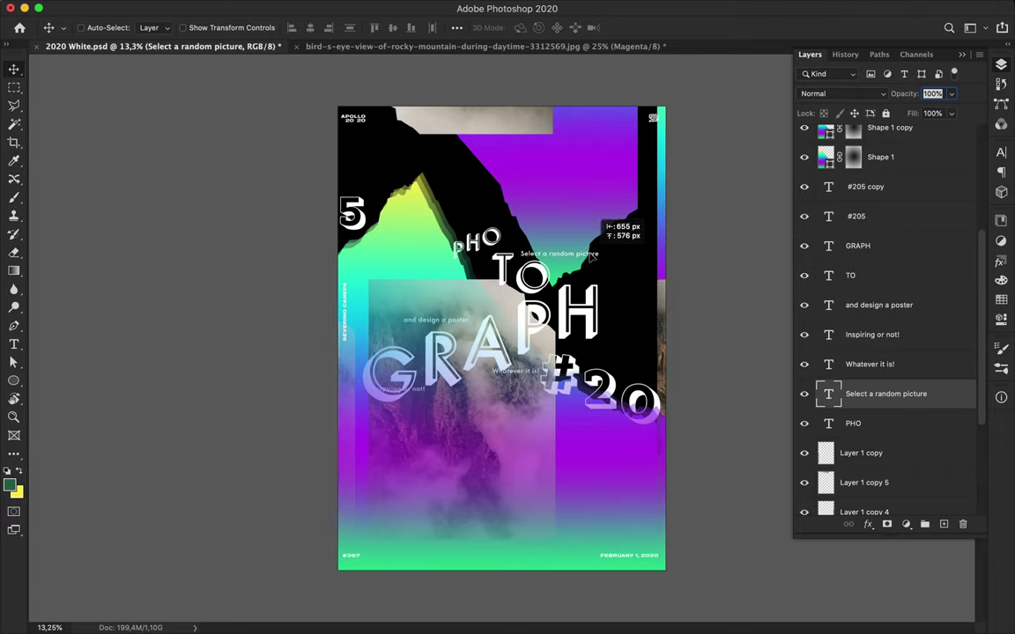
ctrl+click(520, 381)
click(868, 396)
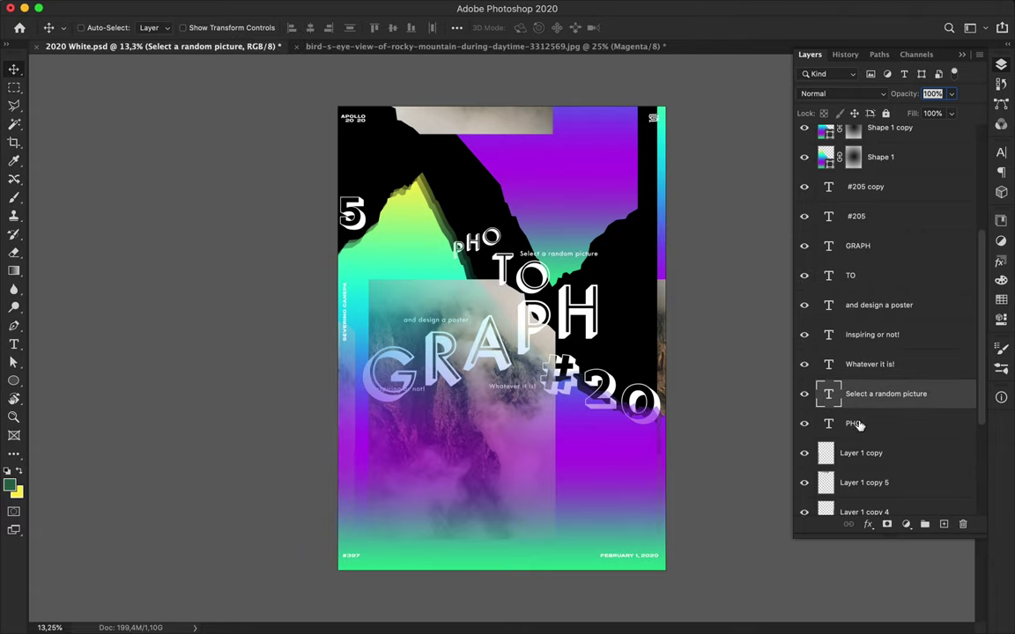
click(883, 333)
drag(374, 335, 558, 359)
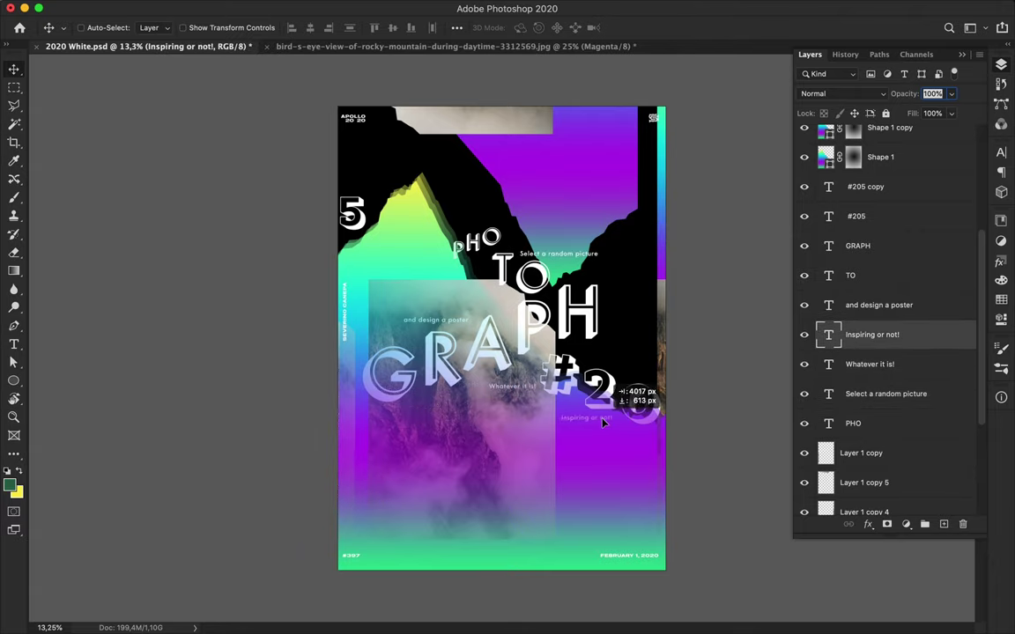
- Select the Shape 1 copy and Shape 1 layers
scroll(546, 289, up, 2)
ctrl+click(494, 172)
scroll(881, 264, down, 3)
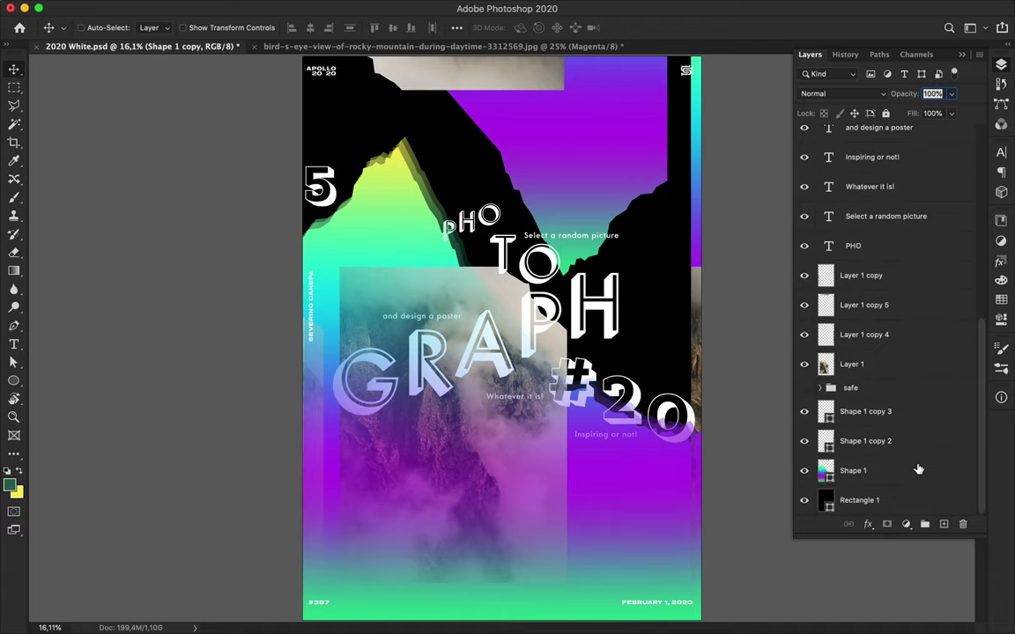
click(881, 470)
- Draw the Ellipse 1 circle, raise its layer, give it a gradient fill, and place it top right
key(u)
drag(579, 124, 619, 146)
key(v)
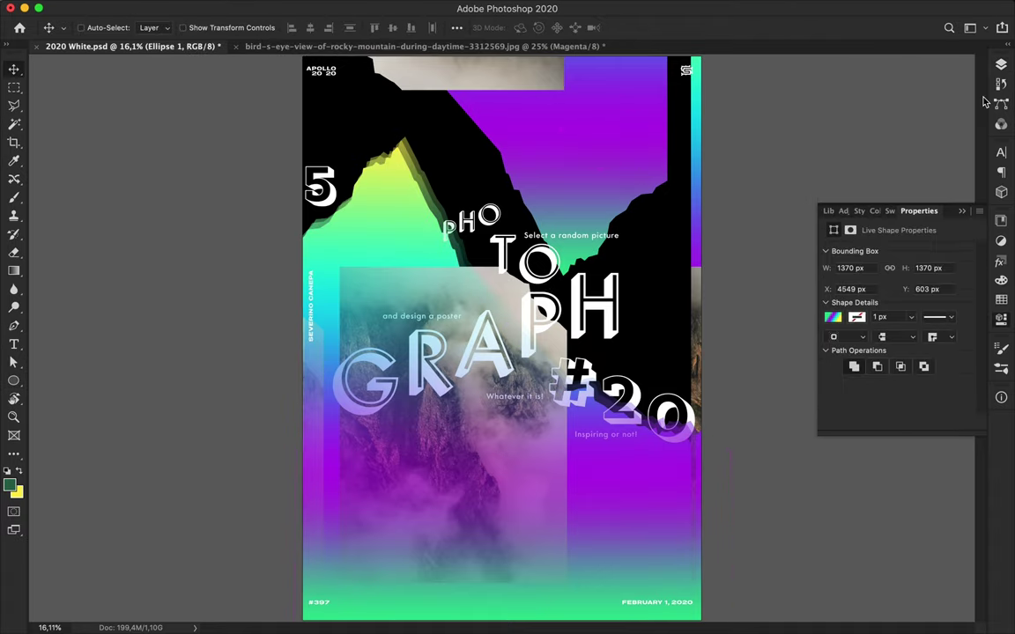
drag(890, 463, 887, 331)
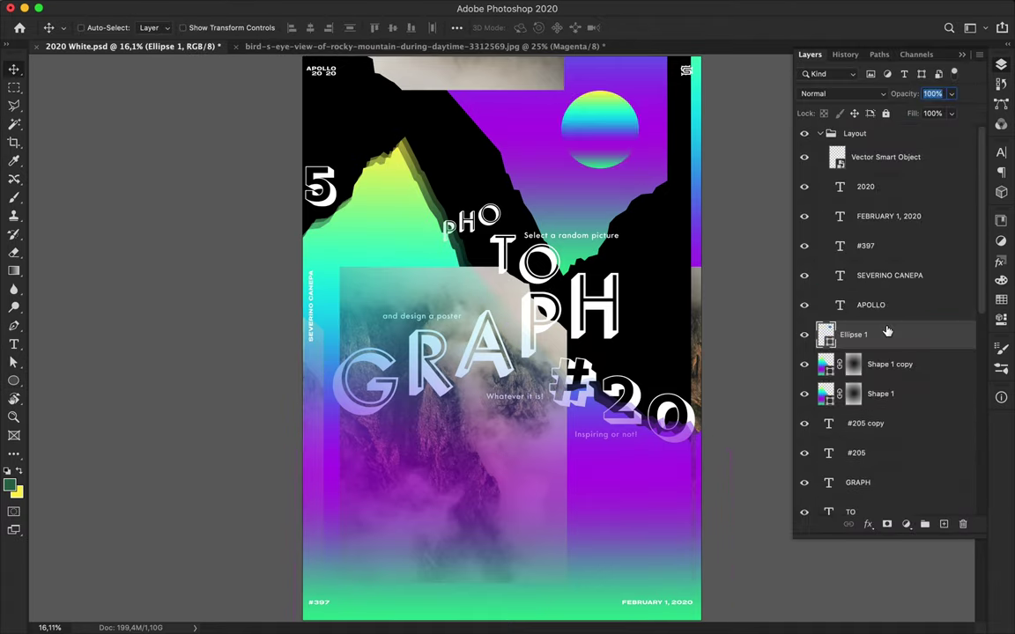
click(820, 133)
drag(599, 123, 583, 132)
key(a)
click(210, 27)
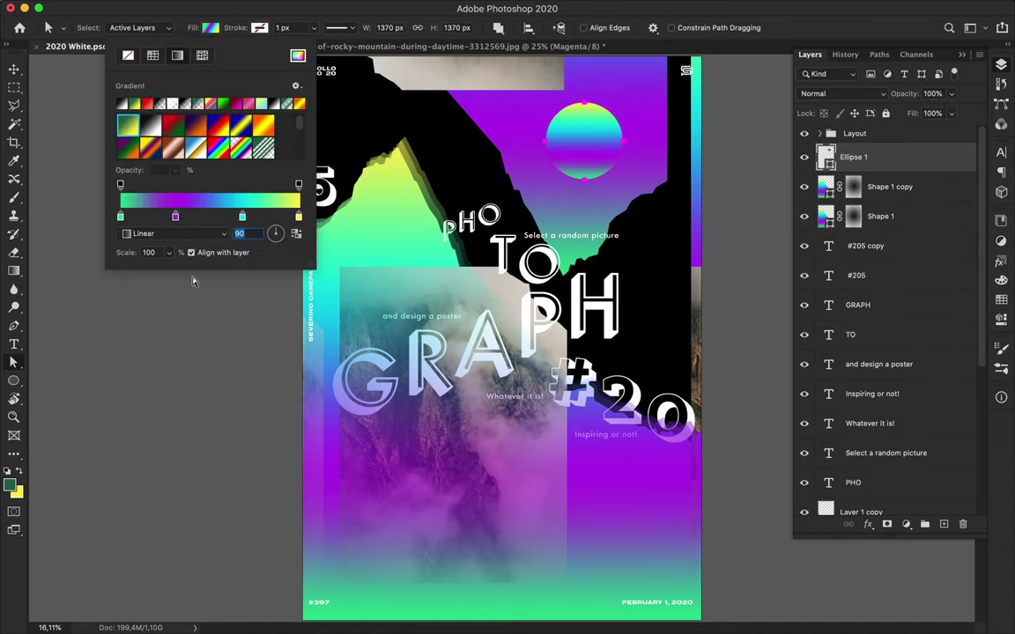
click(647, 332)
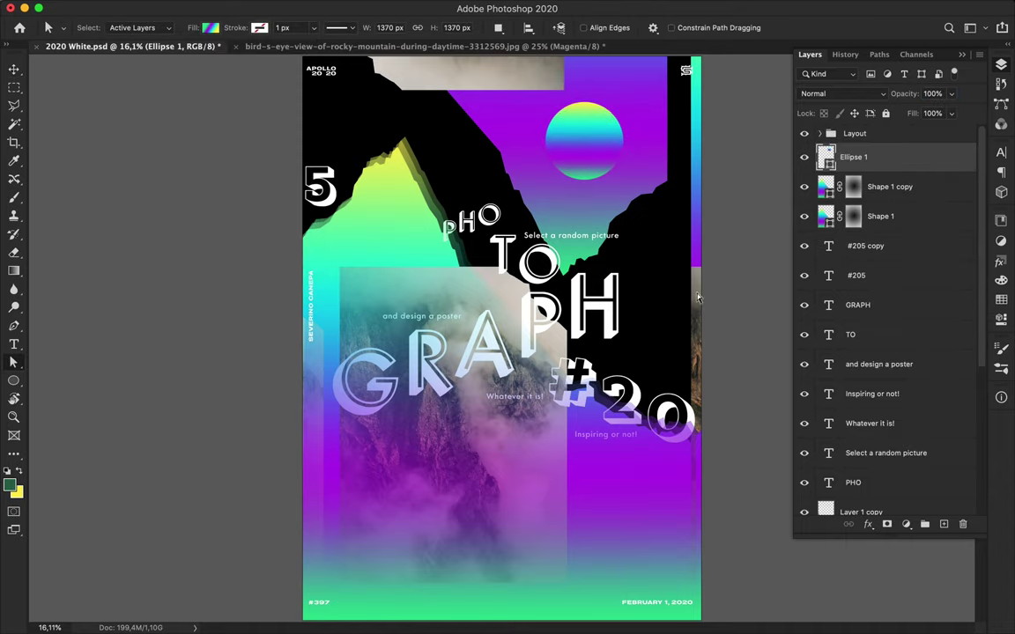
key(v)
drag(598, 143, 626, 128)
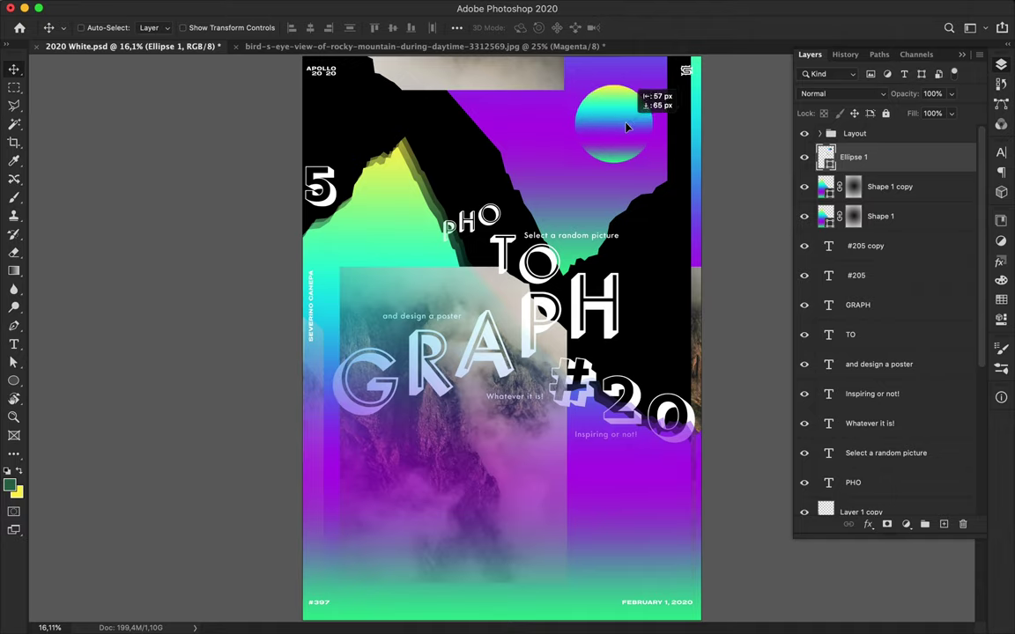
click(542, 282)
- Shift TO and PHO down-left and move the #205 text up and right
drag(518, 267, 480, 282)
drag(488, 225, 448, 244)
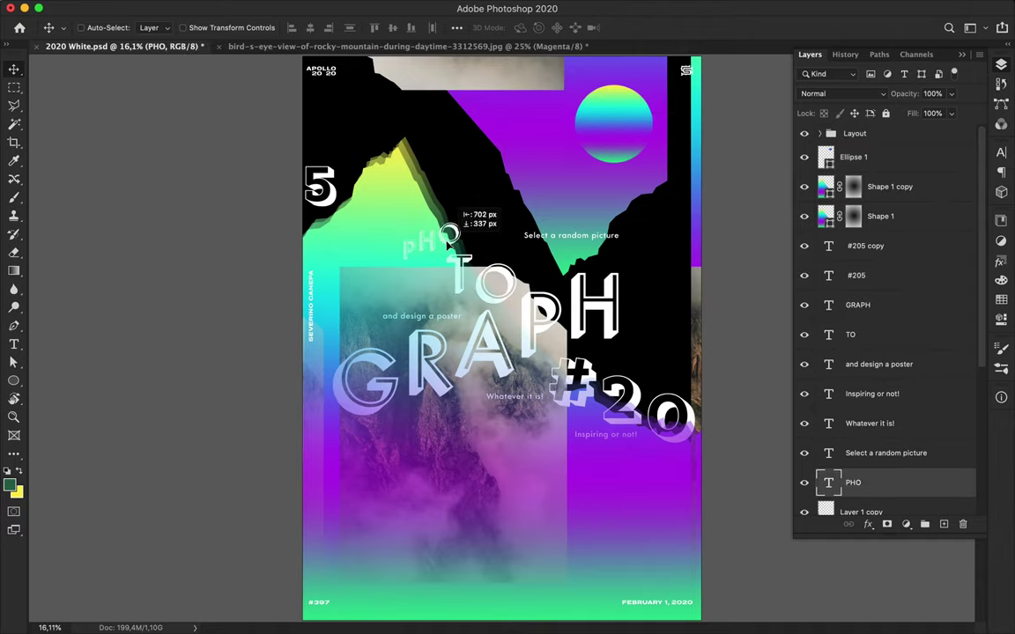
click(595, 386)
right_click(594, 386)
click(528, 353)
drag(691, 412, 710, 401)
mouse_move(337, 192)
mouse_down()
mouse_move(357, 177)
mouse_move(359, 213)
mouse_up()
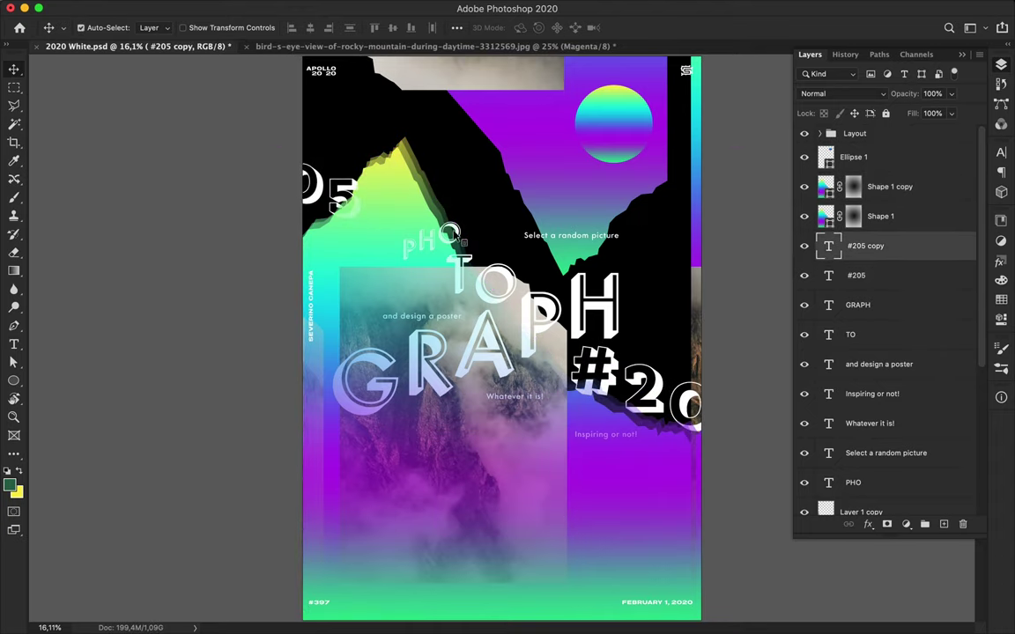
drag(451, 233, 456, 285)
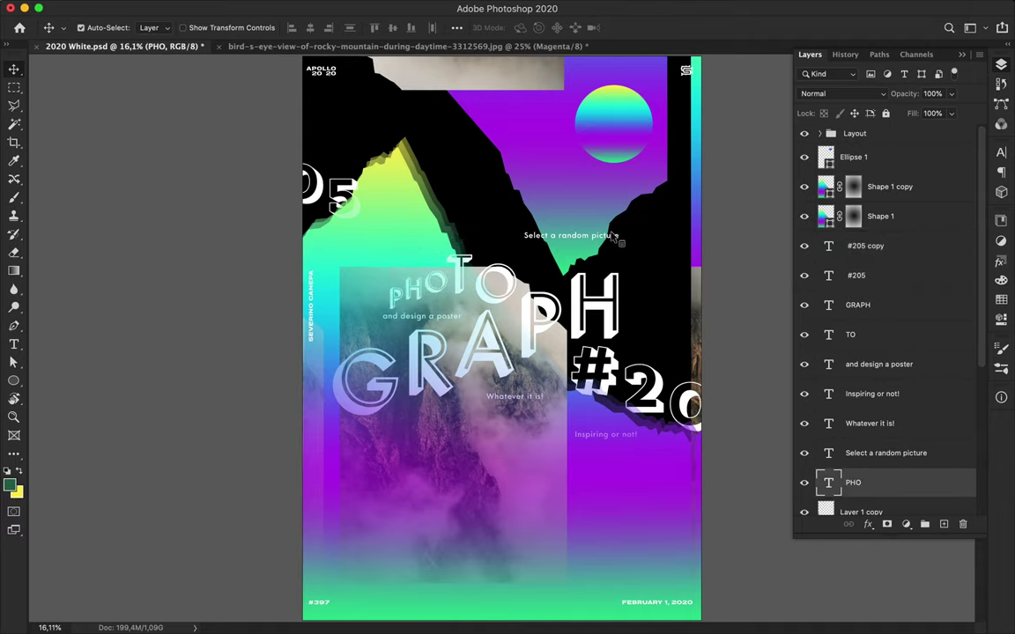
- Rotate 'Select a random picture' and 'Inspiring or not!' 90° to run vertically
drag(615, 236, 577, 258)
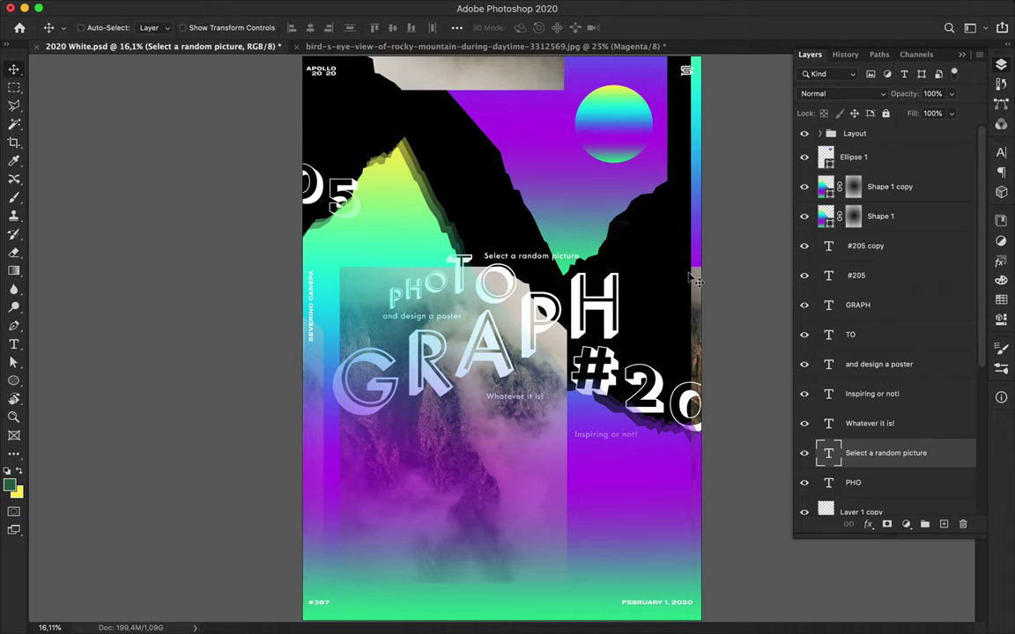
key(ctrl+t)
shift+drag(573, 264, 537, 180)
key(Return)
drag(482, 229, 529, 211)
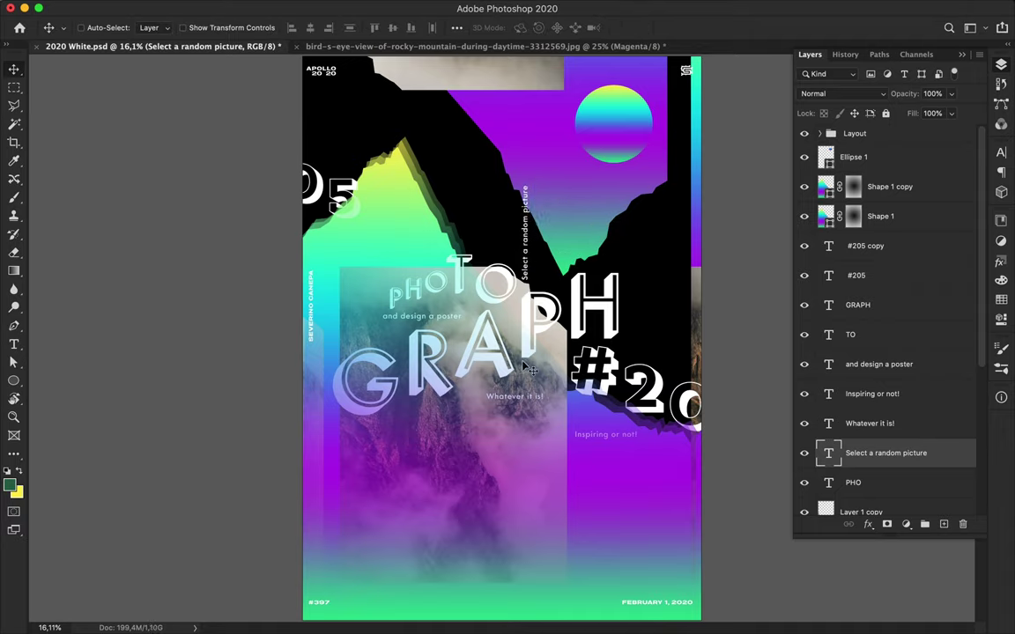
click(596, 438)
key(ctrl+t)
drag(648, 426, 617, 480)
key(Return)
- Draw a thin Rectangle 2 bar near the bottom of the poster
scroll(582, 431, down, 2)
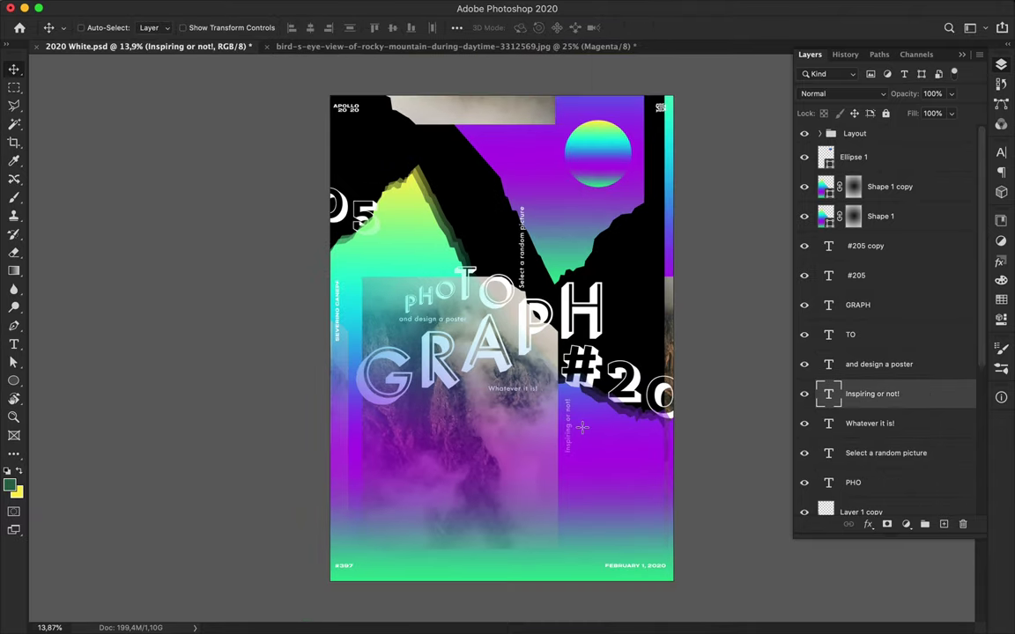
key(u)
drag(450, 560, 451, 564)
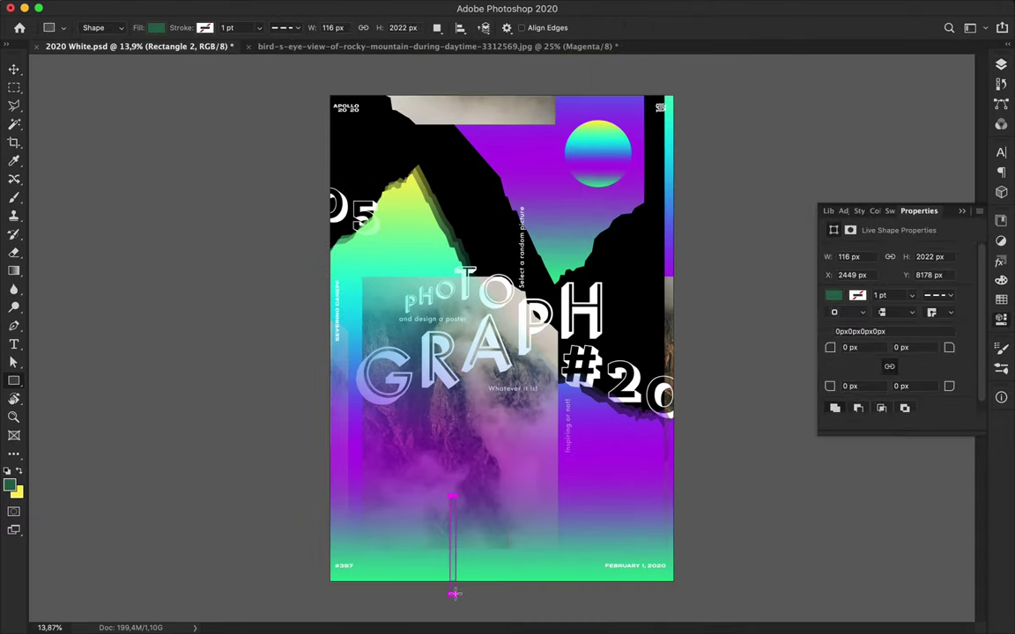
- Draw a thin vertical gradient strip at the bottom centre
drag(881, 389, 881, 181)
key(ctrl+e)
drag(444, 460, 450, 577)
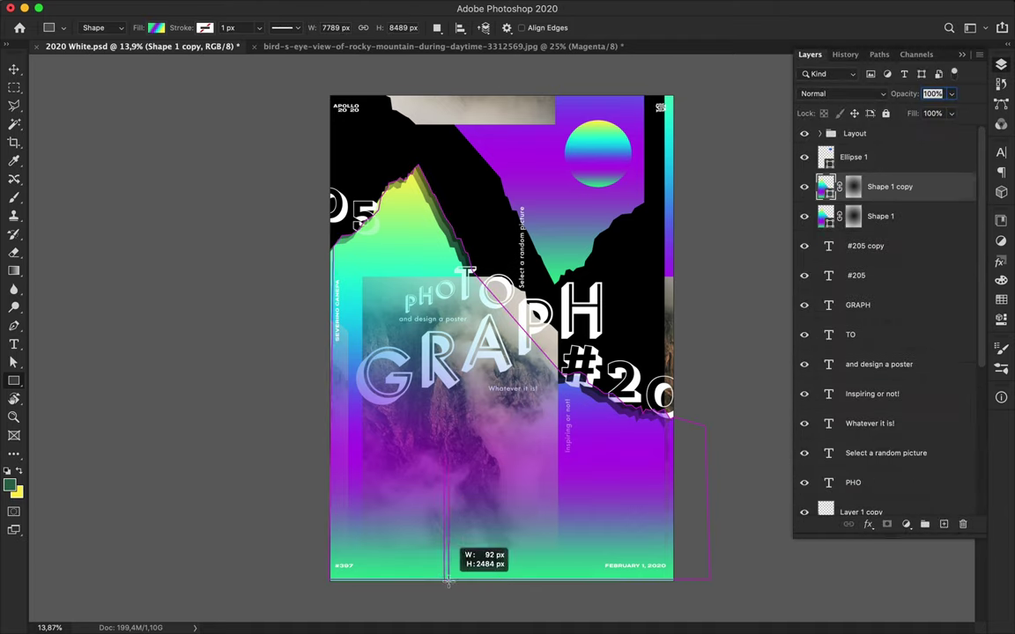
key(v)
- Duplicate the strip to the top right, left centre and top, tucking one behind GRAPH
alt+drag(446, 511, 646, 134)
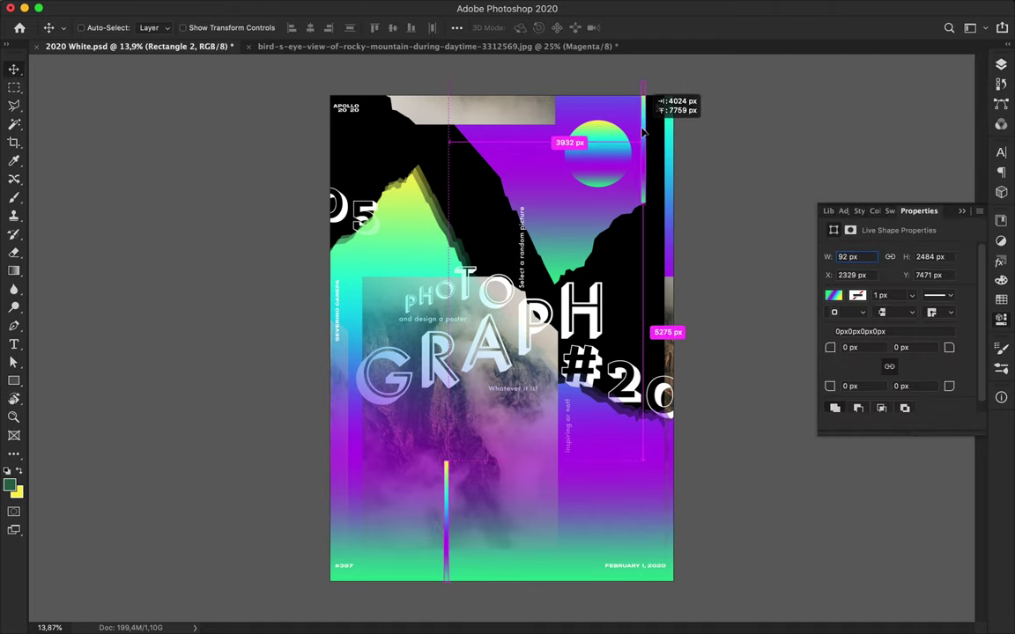
alt+drag(650, 139, 381, 318)
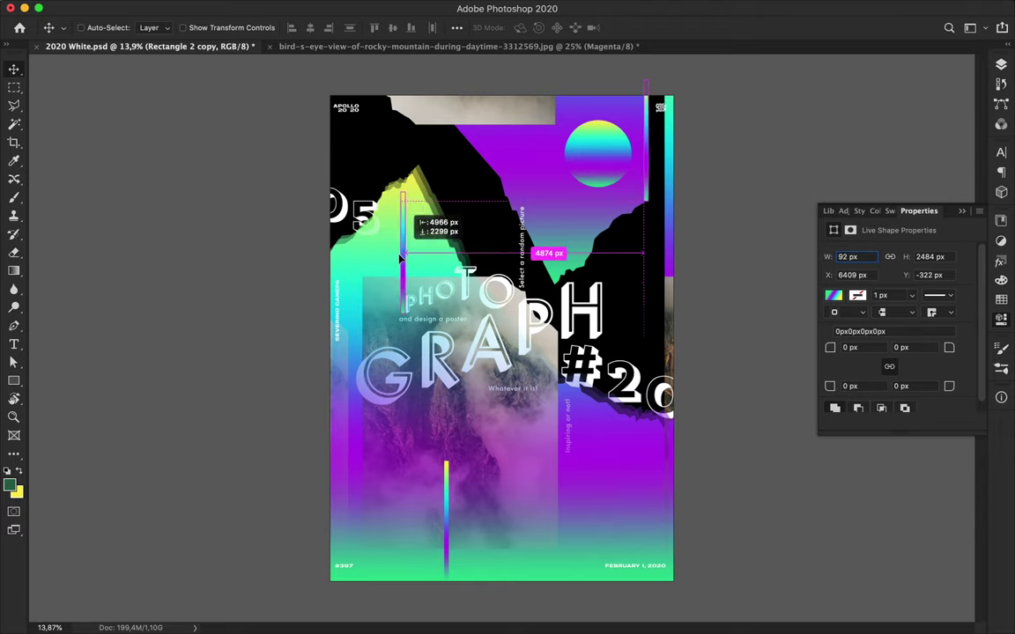
key(F7)
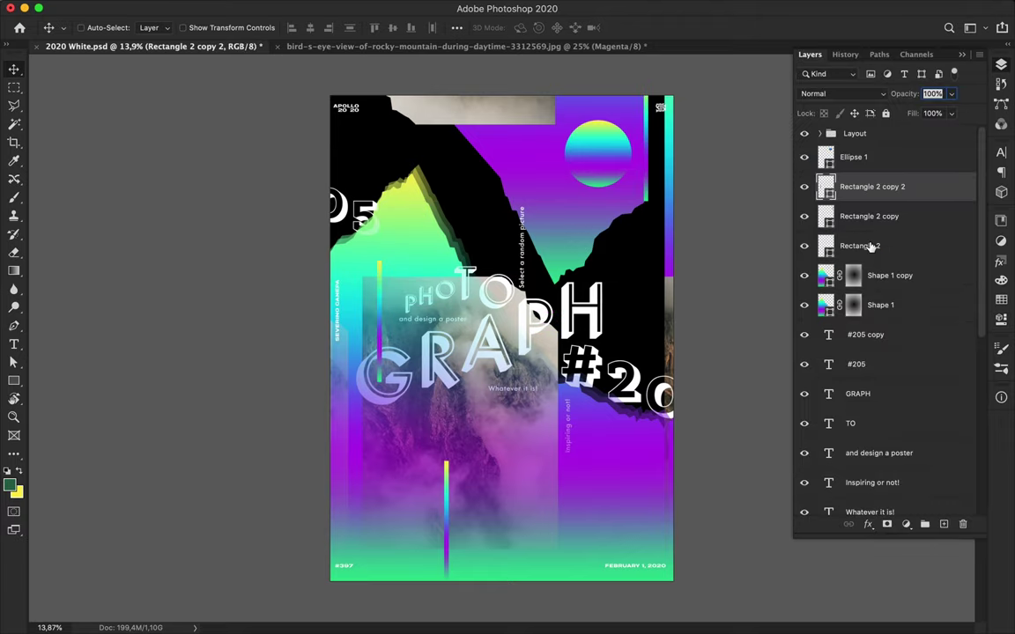
drag(872, 186, 845, 388)
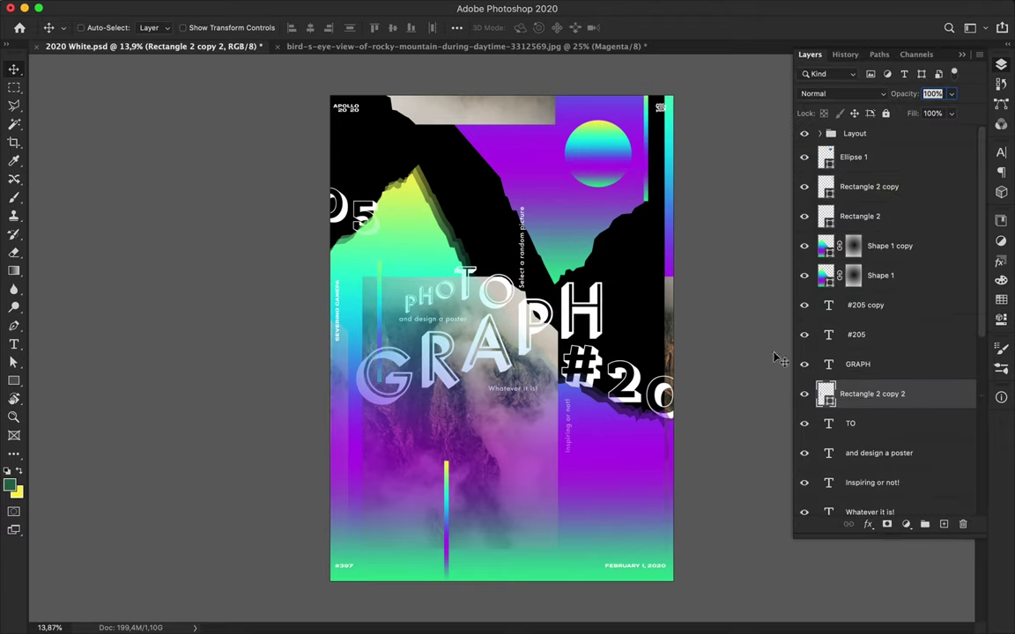
mouse_move(569, 309)
alt+mouse_down()
mouse_move(445, 116)
mouse_move(438, 133)
alt+mouse_up()
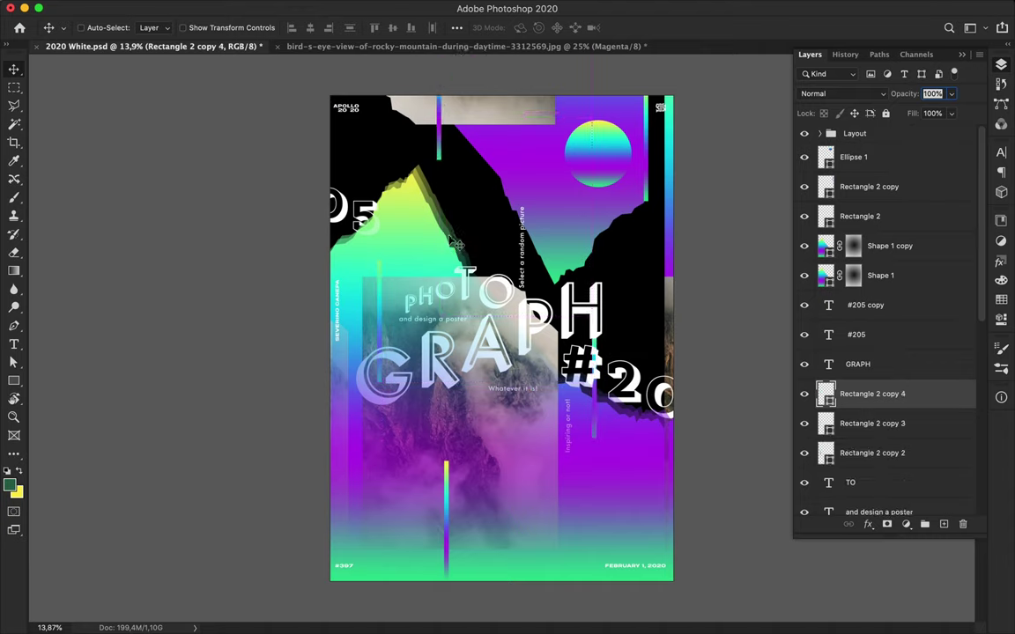
- Shift 'and design a poster' slightly left and raise its layer above the lower strip
scroll(827, 352, down, 5)
click(822, 262)
drag(453, 321, 429, 325)
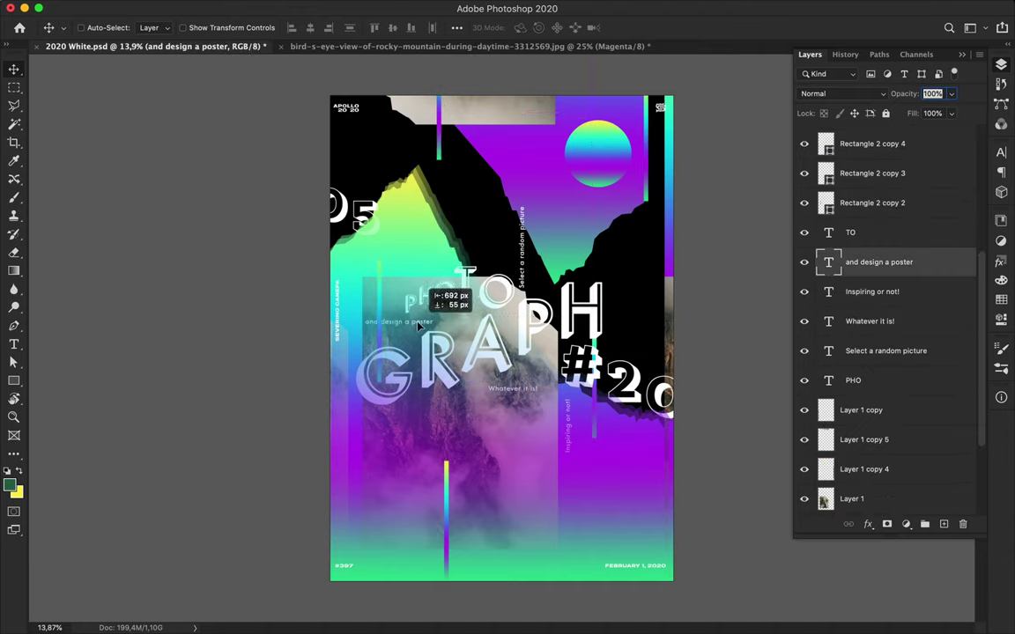
drag(418, 326, 415, 327)
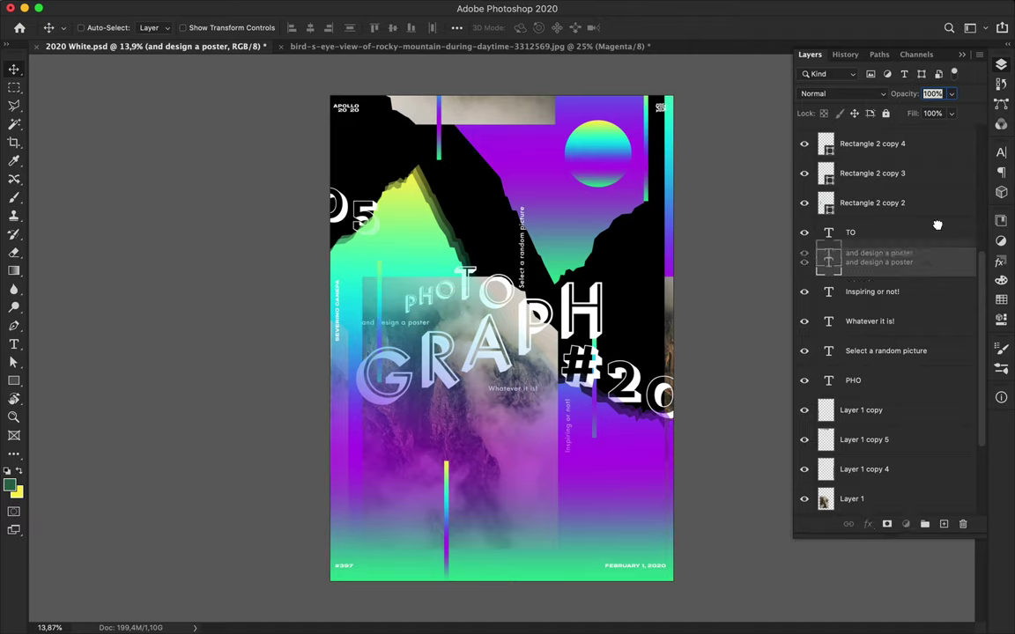
drag(938, 225, 925, 192)
scroll(555, 321, up, 2)
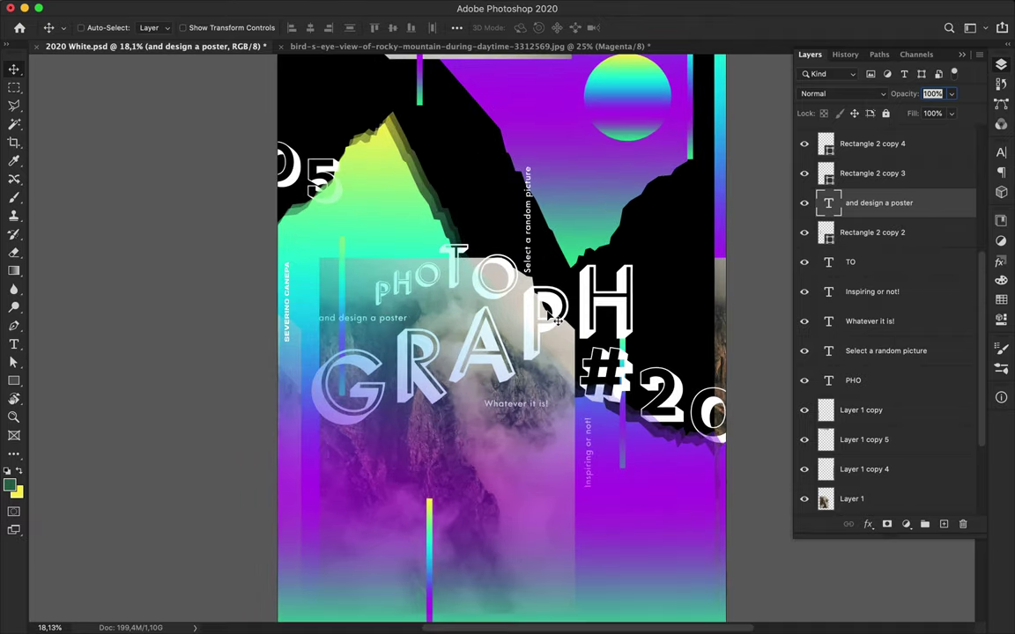
- Add small white dash rectangles around the title, then view the poster full screen
key(u)
click(158, 29)
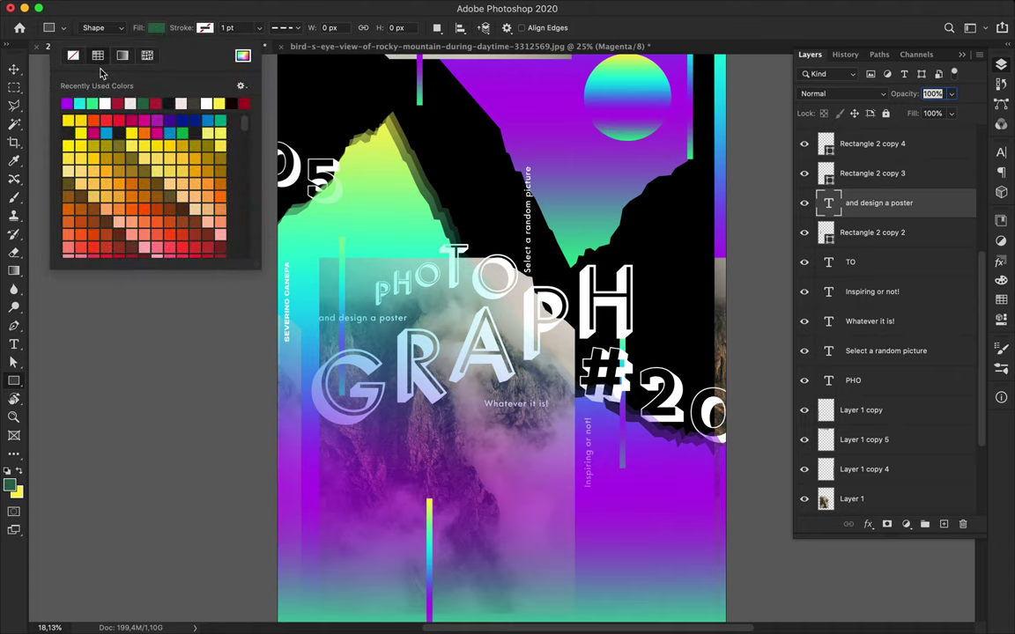
key(v)
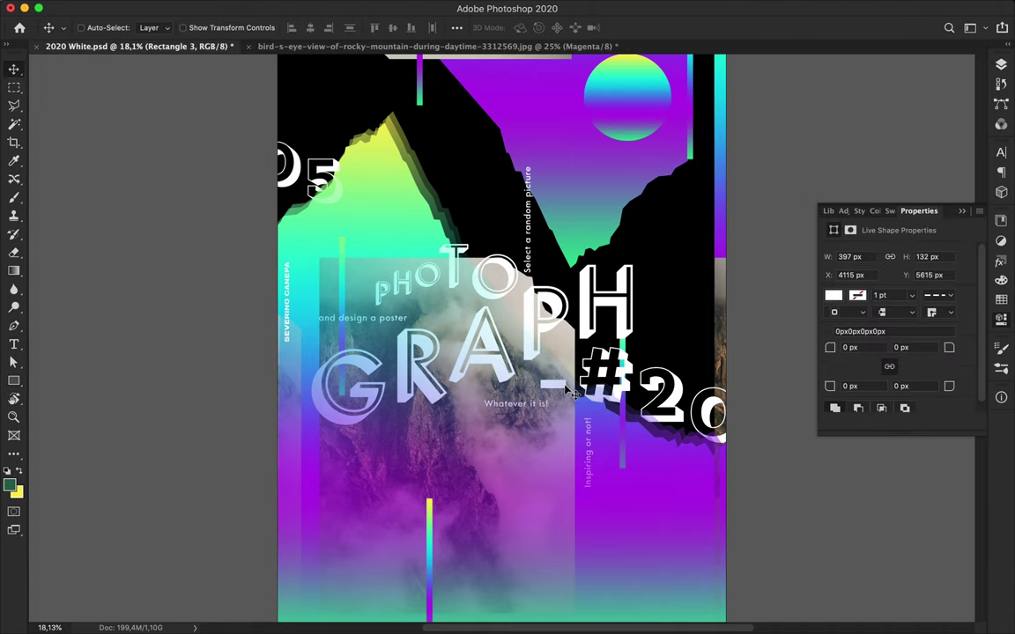
mouse_move(553, 384)
mouse_down()
mouse_move(410, 423)
mouse_move(464, 441)
mouse_move(687, 362)
mouse_move(716, 329)
mouse_move(713, 459)
mouse_move(440, 342)
mouse_up()
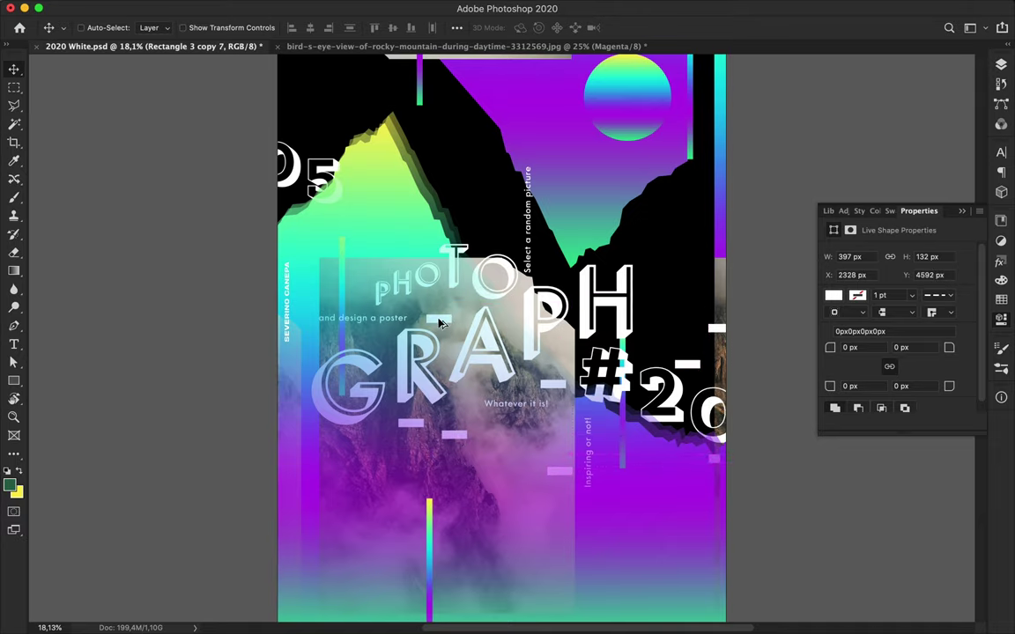
scroll(473, 323, down, 2)
key(f)
key(f)
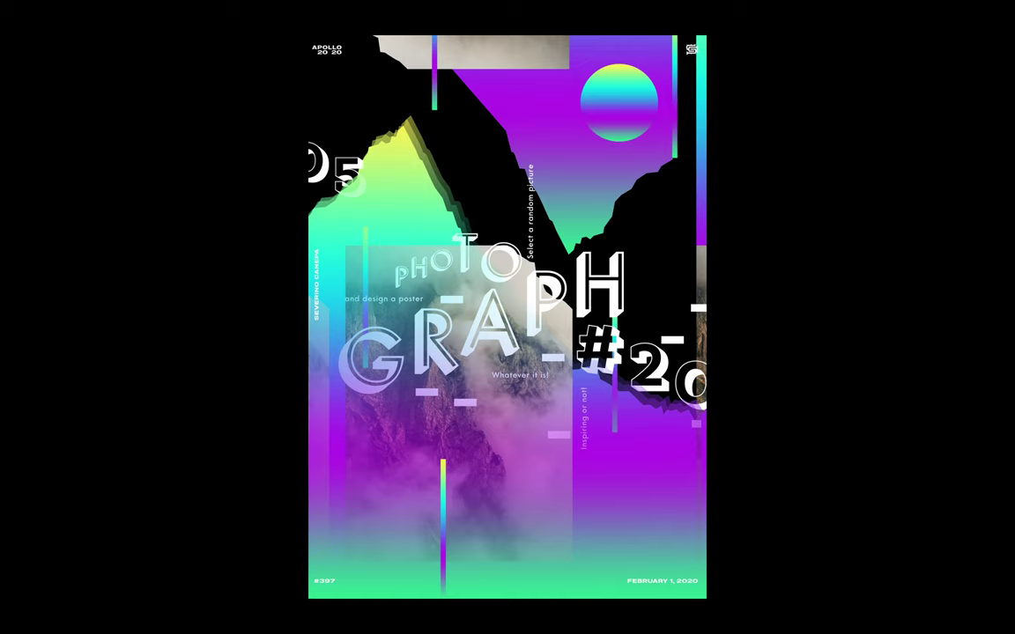